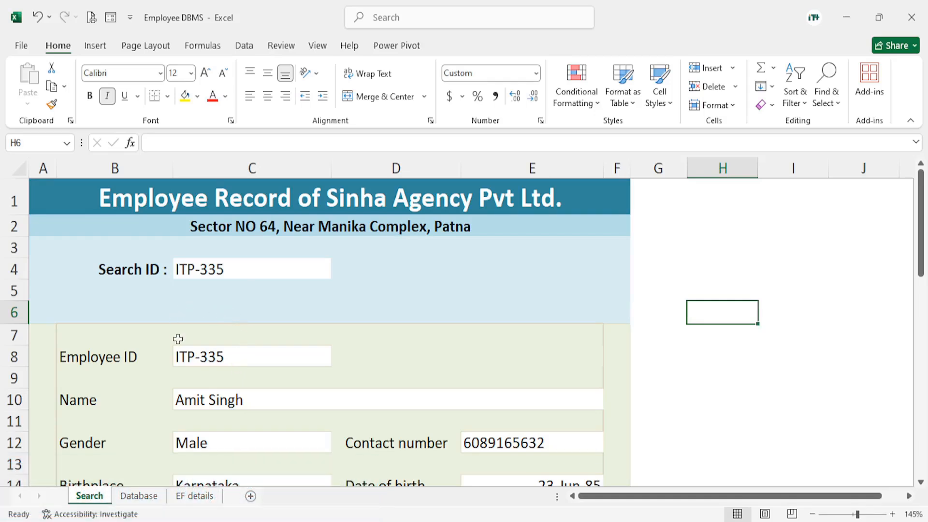
# Check the employee IDs on the Database sheet, then append 4 to the Search ID in C4 of the Search sheet and review the form
pyautogui.click(233, 270)
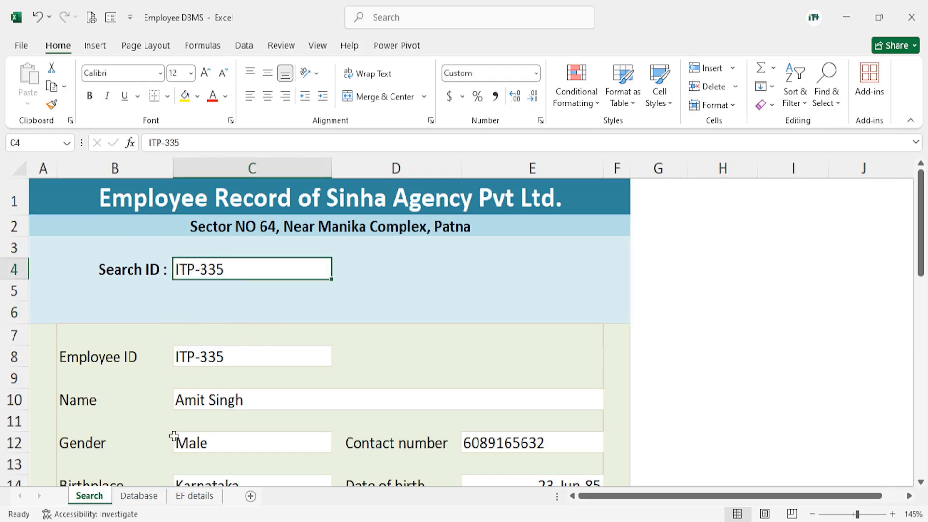
pyautogui.click(142, 497)
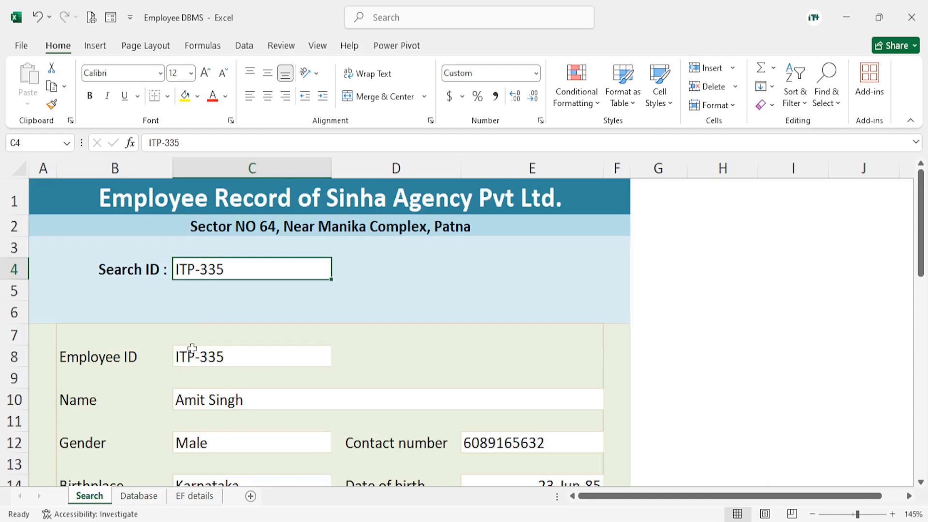
pyautogui.click(90, 496)
pyautogui.doubleClick(237, 269)
pyautogui.press('BackSpace')
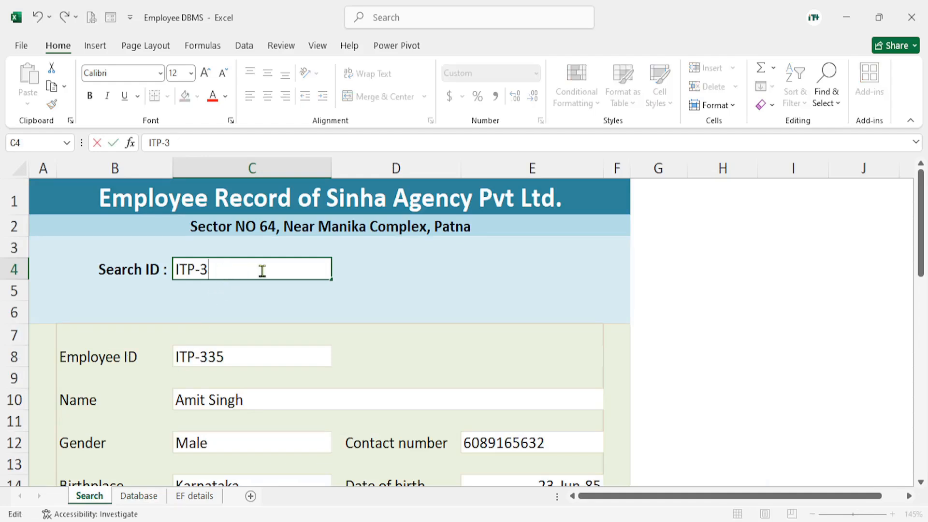
pyautogui.write('354')
pyautogui.press('Return')
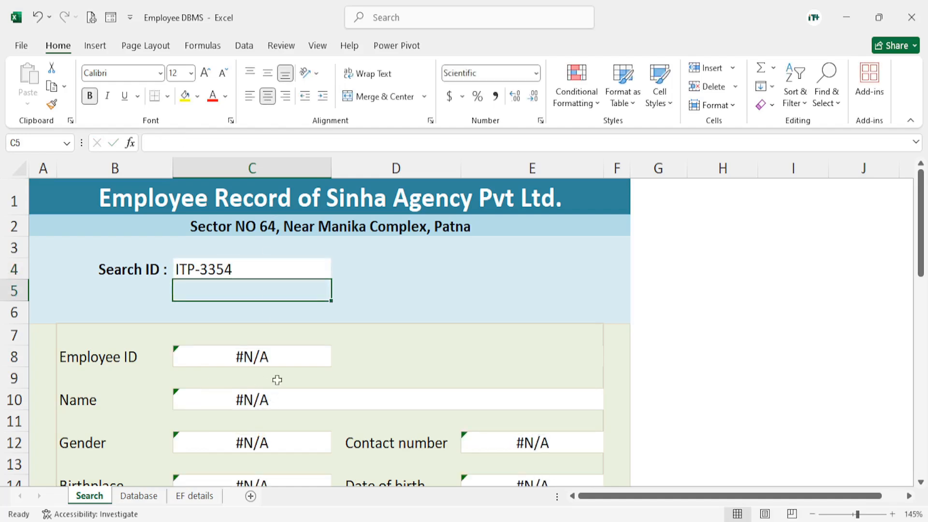
pyautogui.scroll(-3, 283, 354)
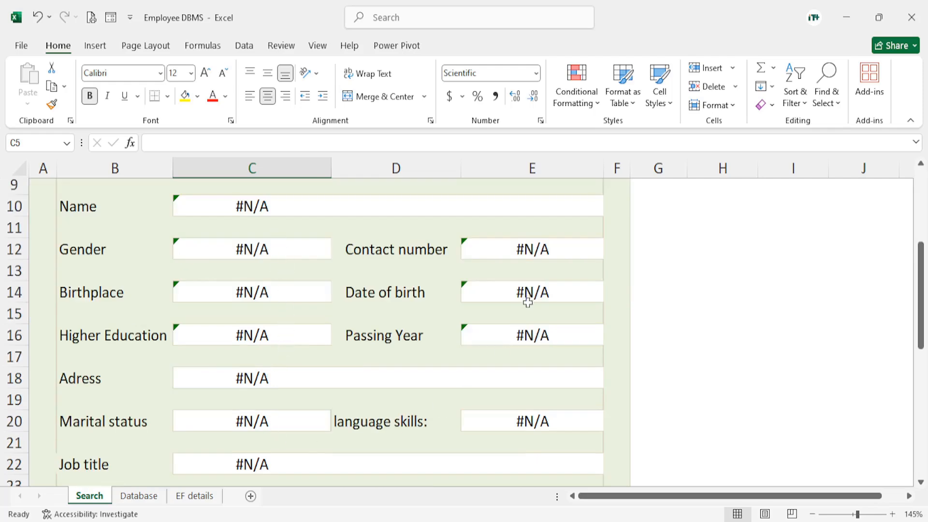
pyautogui.scroll(-4, 527, 301)
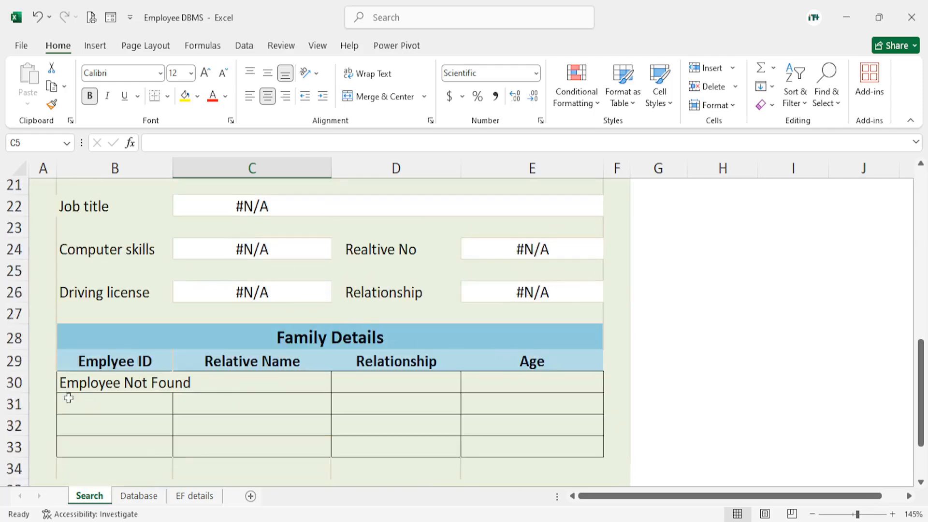
pyautogui.scroll(5, 305, 424)
pyautogui.scroll(2, 330, 405)
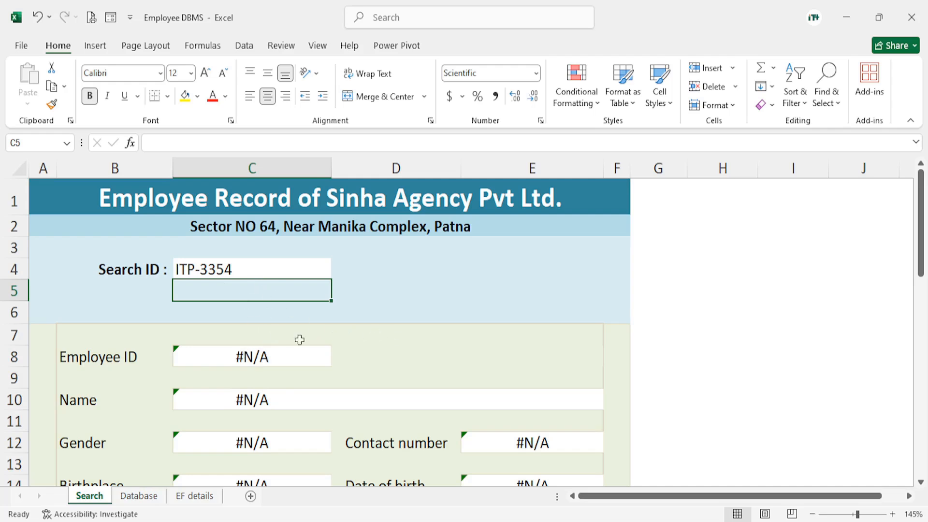
# Wrap the Employee ID VLOOKUP formula in C8 in IFERROR with "Record Not Found" as the value if error
pyautogui.click(220, 357)
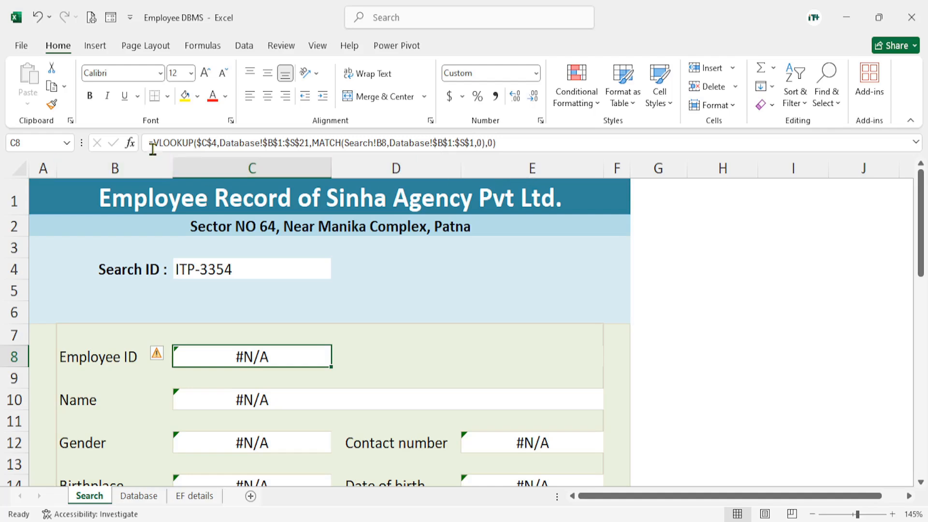
pyautogui.click(189, 145)
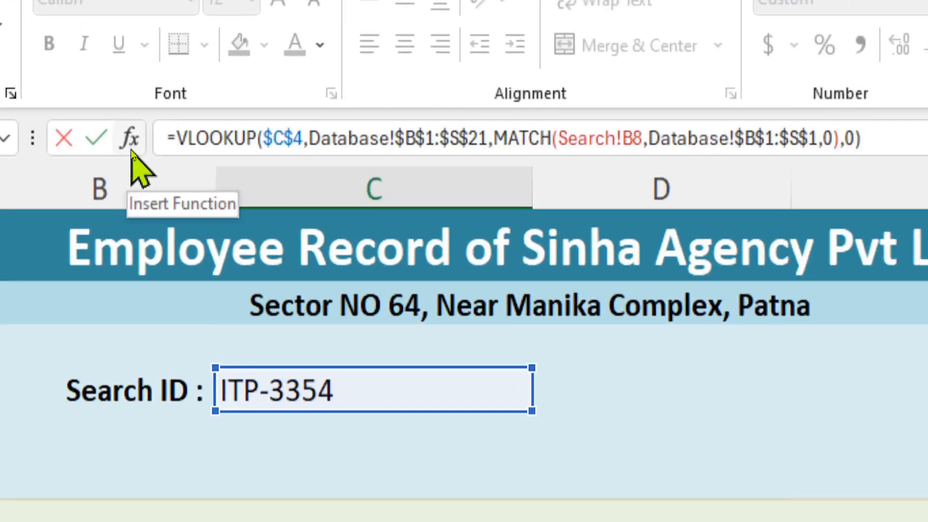
pyautogui.write('if')
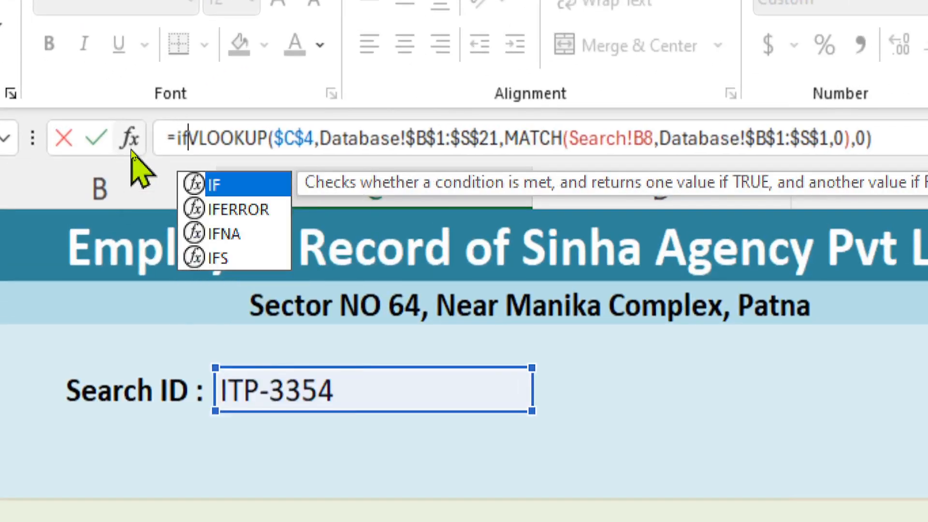
pyautogui.press('Down')
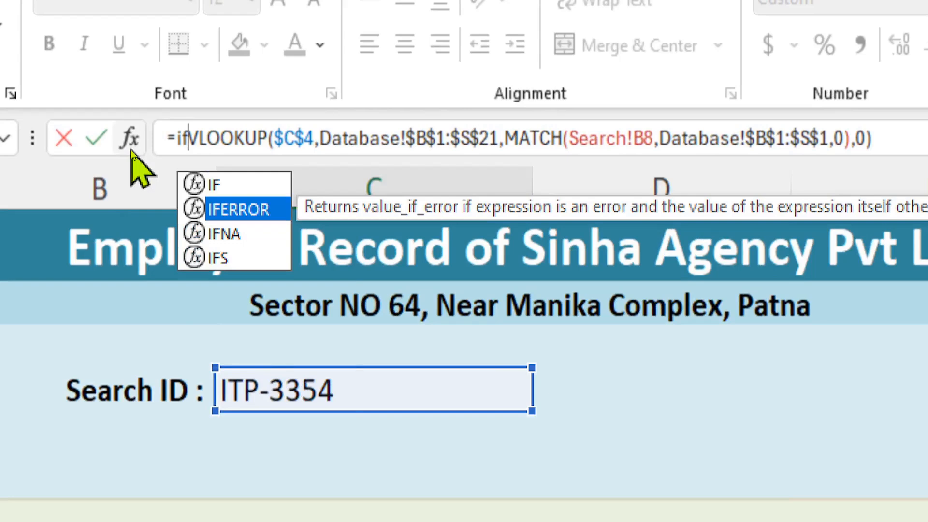
pyautogui.press('Tab')
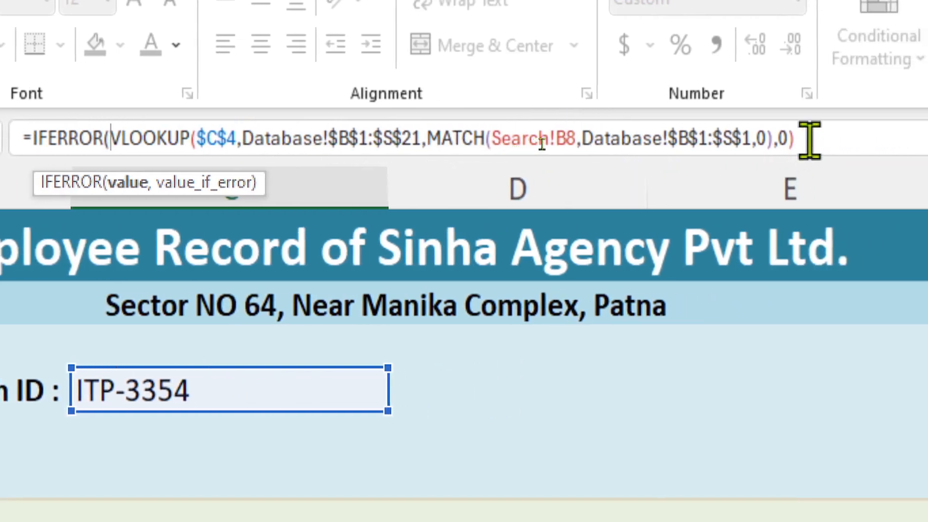
pyautogui.click(898, 141)
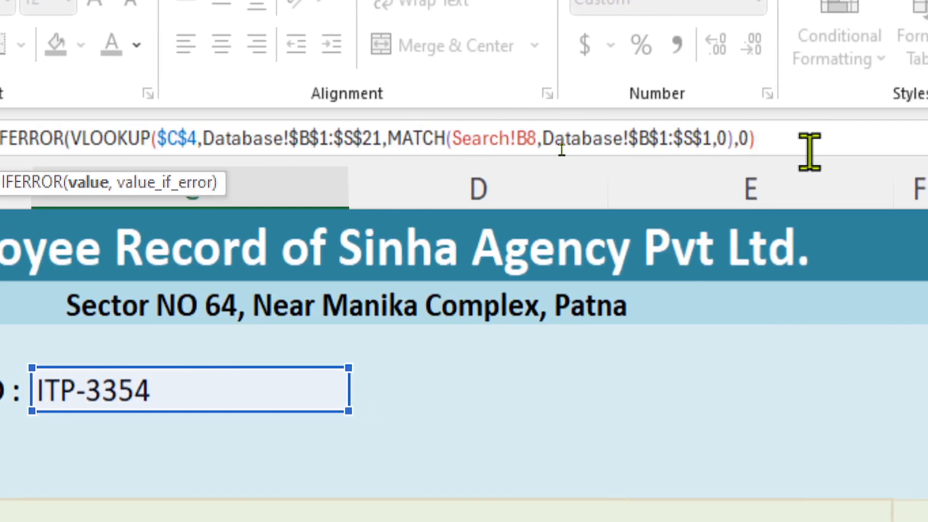
pyautogui.write(',')
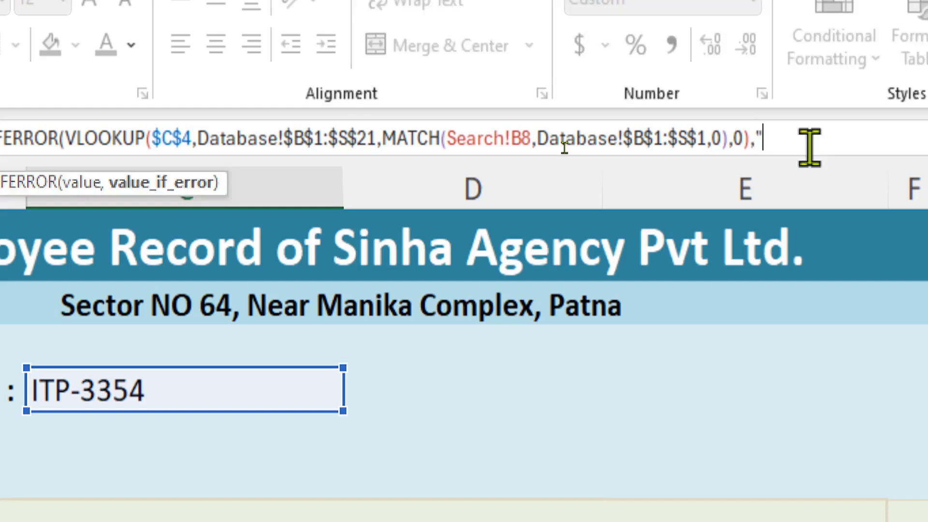
pyautogui.write('Record N')
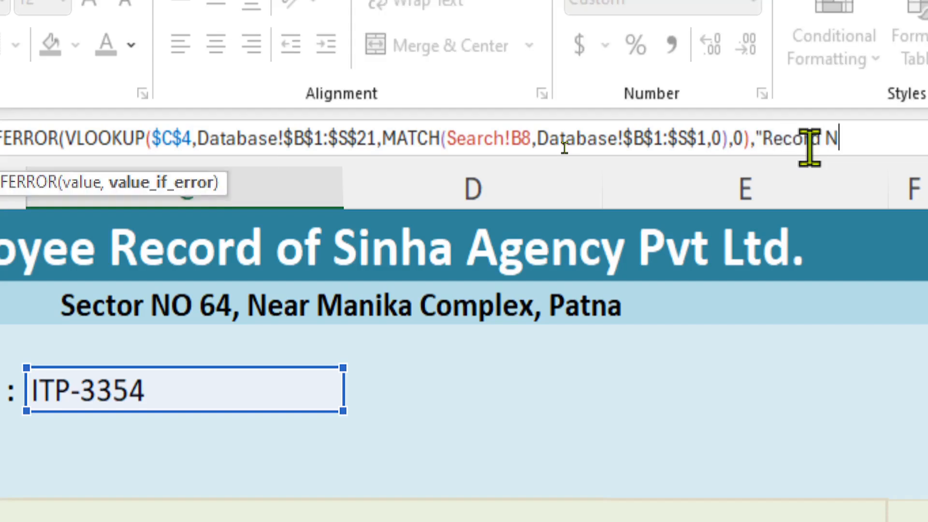
pyautogui.write('ot Found')
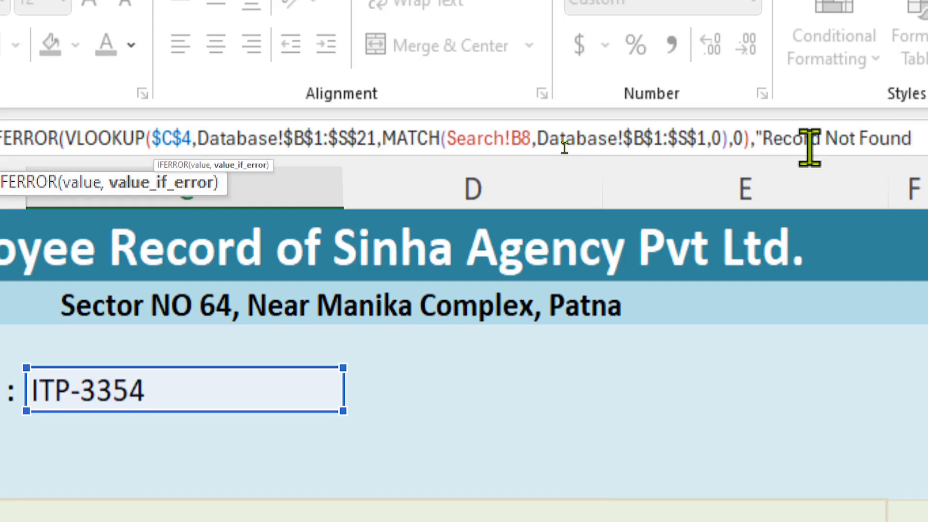
pyautogui.write('"')
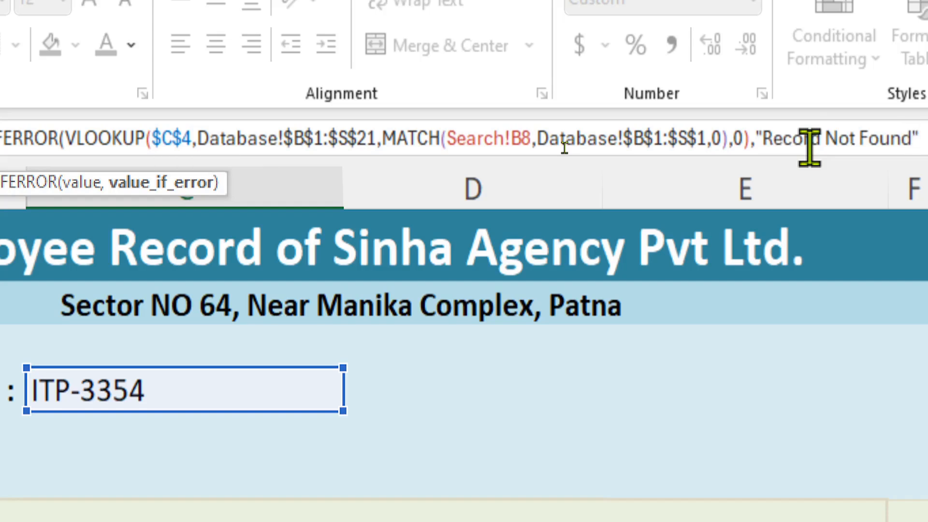
pyautogui.write(')')
pyautogui.press('Return')
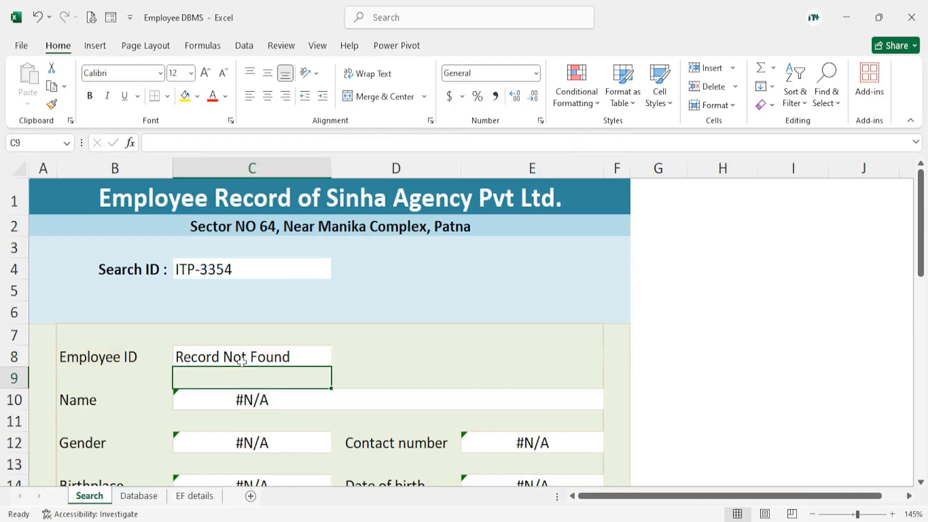
pyautogui.click(227, 357)
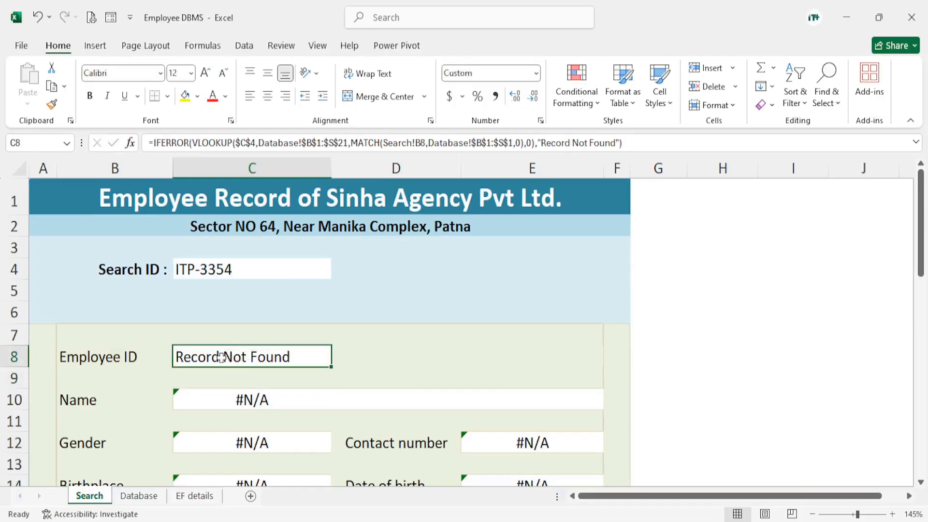
# Test the Employee ID formula by setting the Search ID in C4 to "op"
pyautogui.click(245, 272)
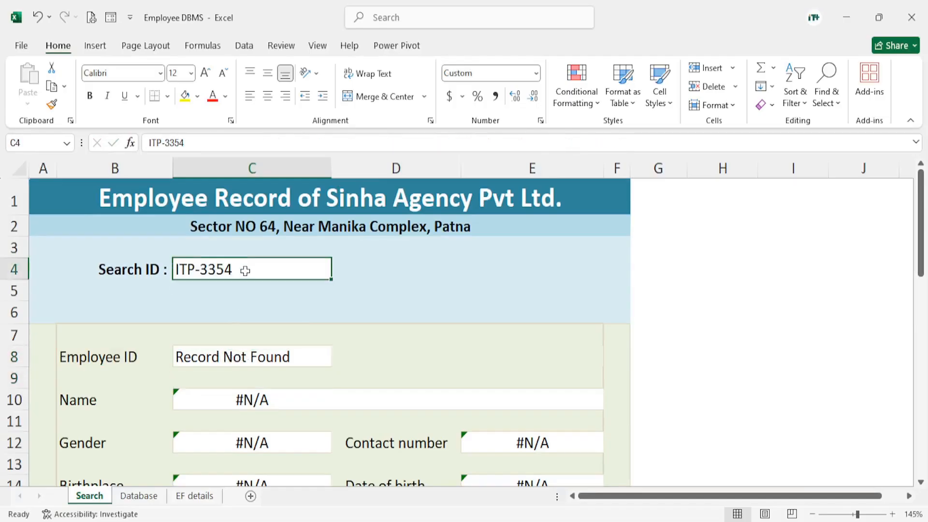
pyautogui.write('op')
pyautogui.press('Return')
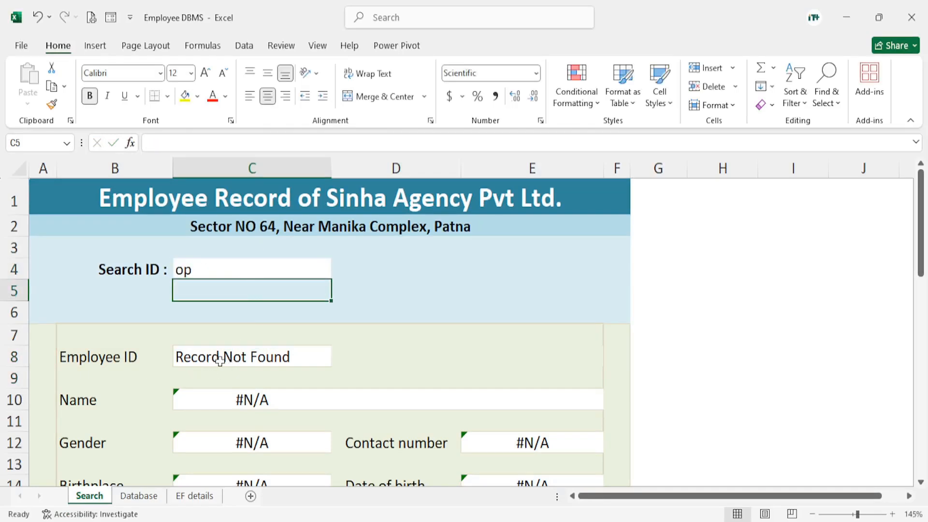
# Set the Search ID in C4 to an existing employee's ID and review the employee record down to Family Details
pyautogui.click(197, 272)
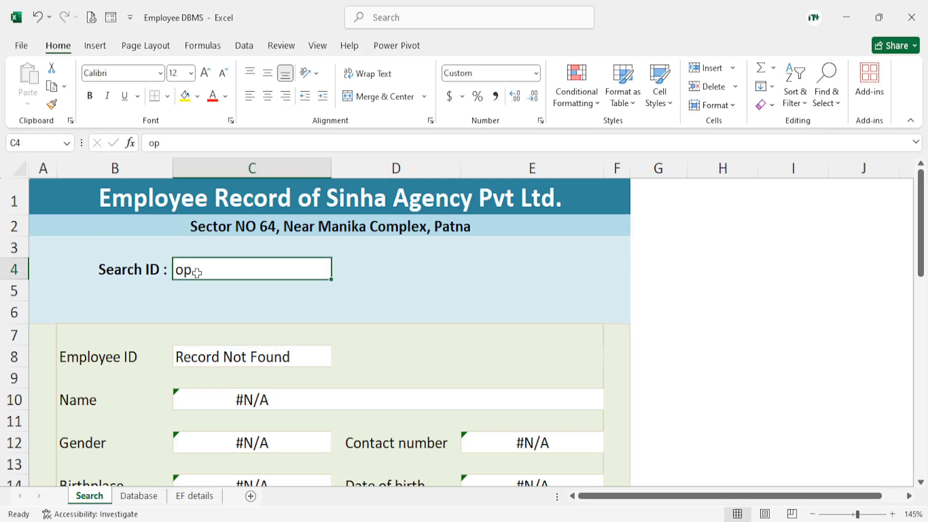
pyautogui.press('BackSpace')
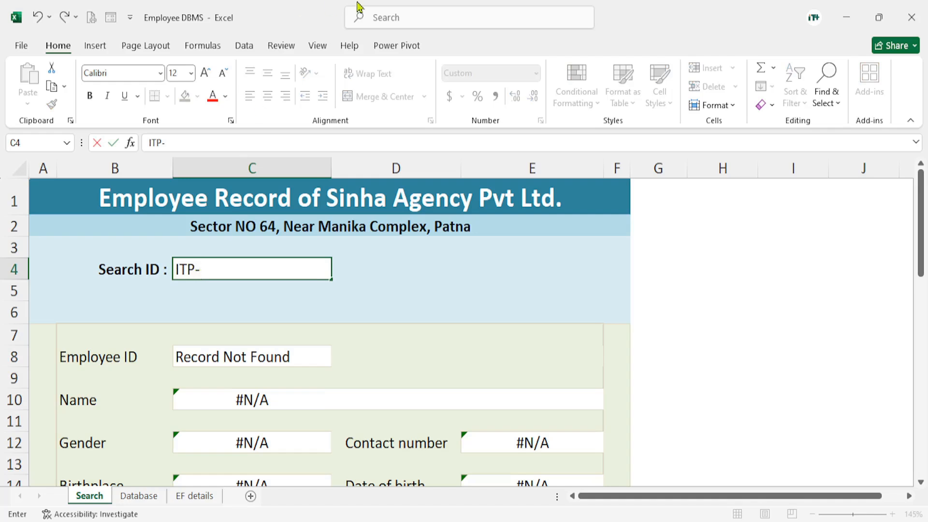
pyautogui.write('ITP-400')
pyautogui.press('Return')
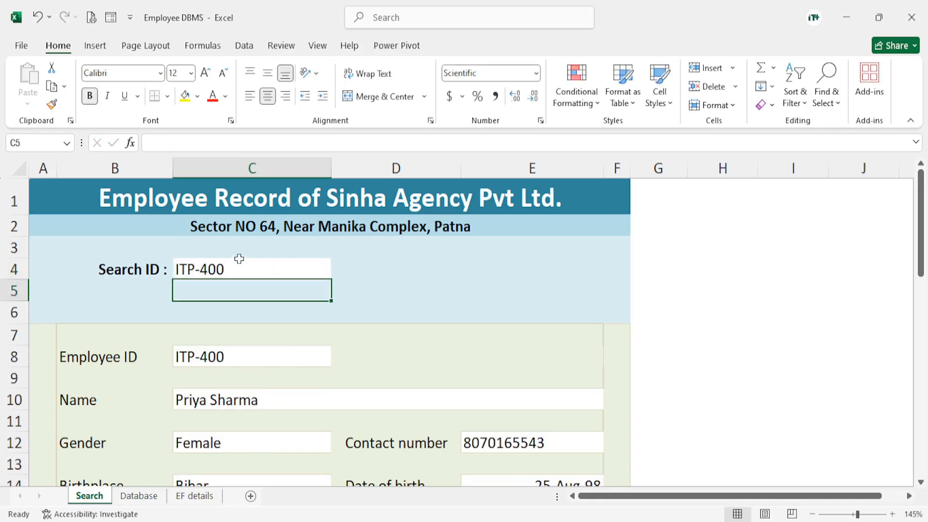
pyautogui.scroll(-1, 227, 373)
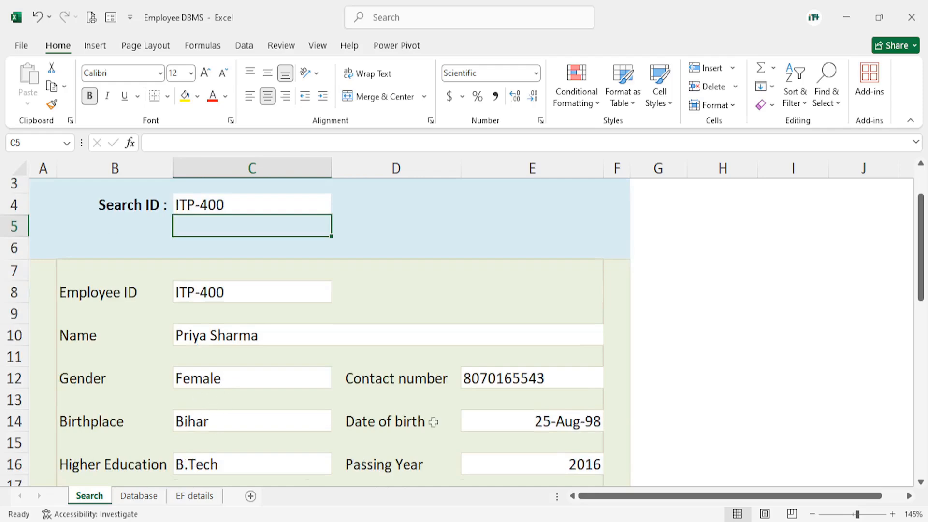
pyautogui.scroll(-2, 505, 393)
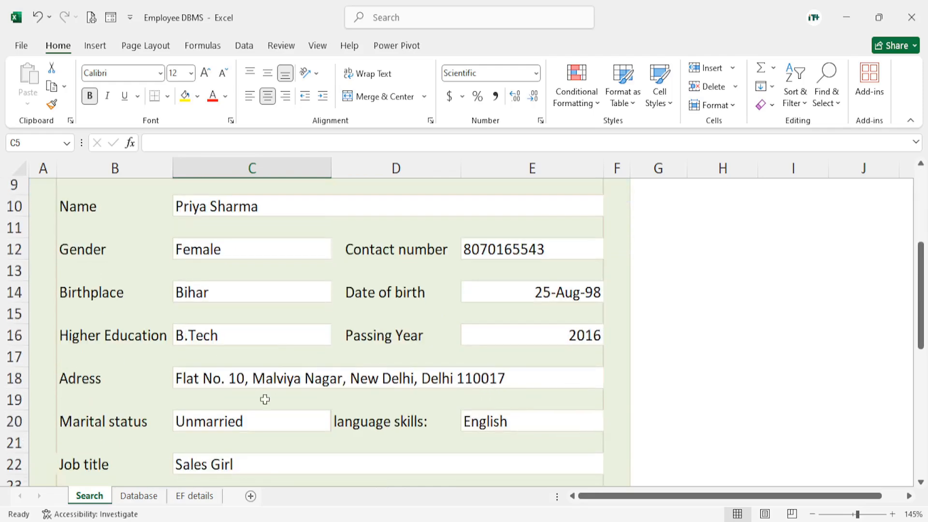
pyautogui.scroll(-5, 290, 411)
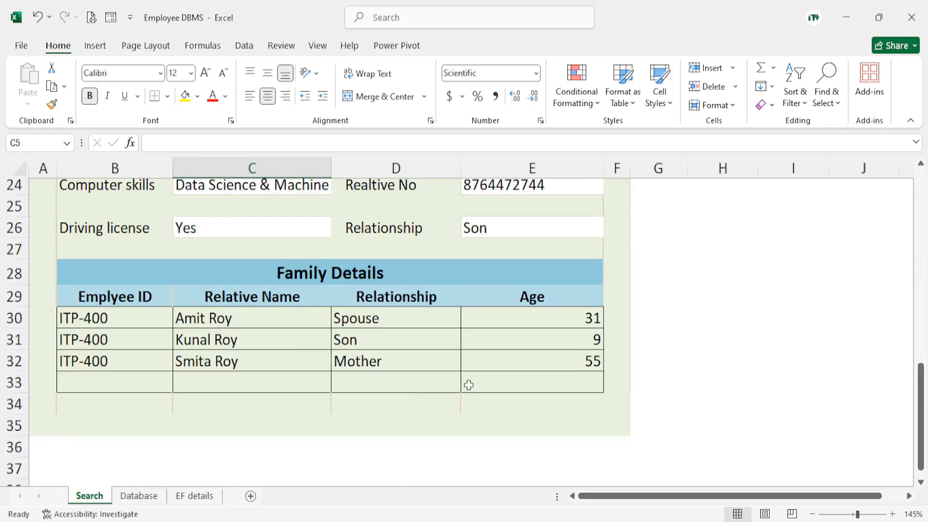
pyautogui.scroll(7, 476, 374)
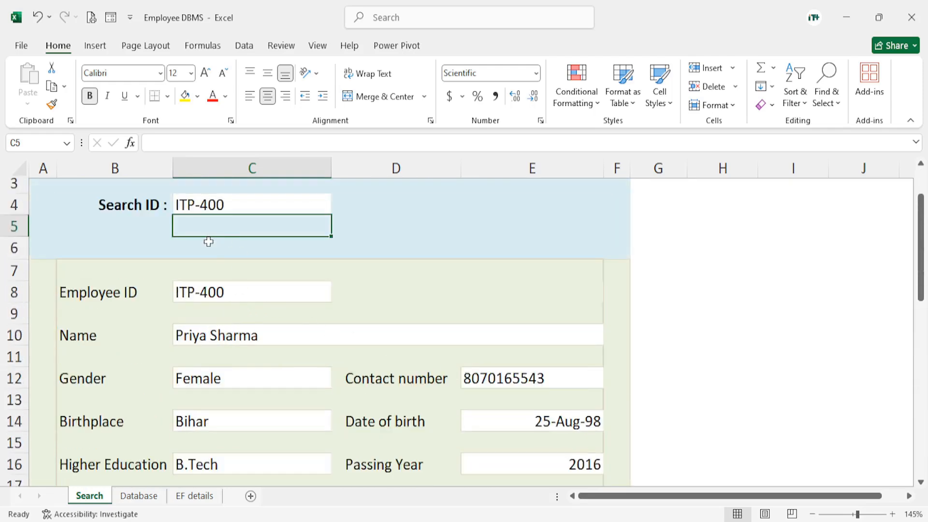
# Append 5 to the Search ID in C4 to test the form with a nonexistent employee ID
pyautogui.click(209, 298)
pyautogui.doubleClick(240, 205)
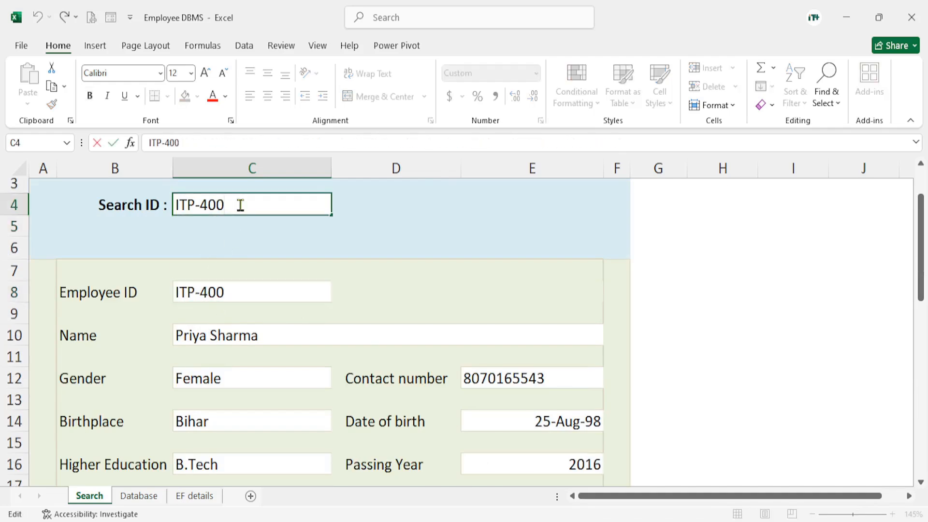
pyautogui.write('5')
pyautogui.press('Return')
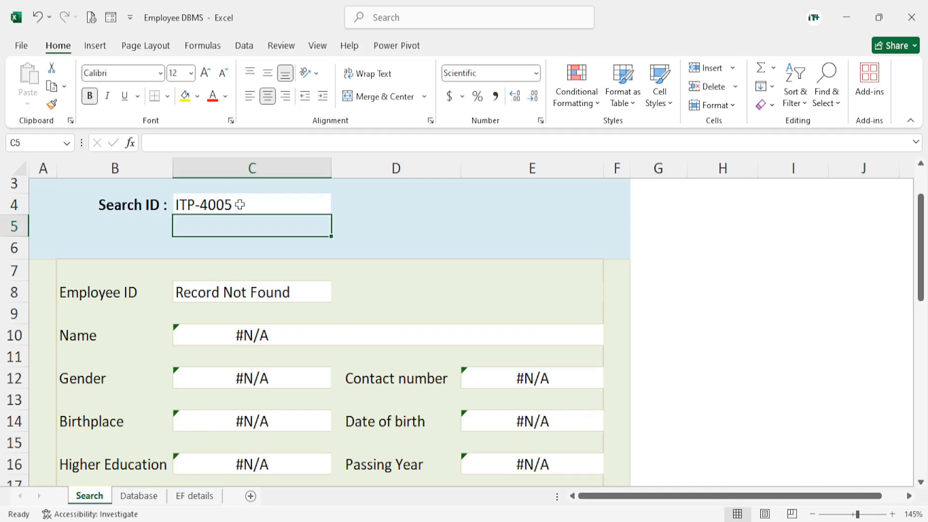
# Copy the IFERROR formula from the Employee ID result cell C8
pyautogui.click(205, 296)
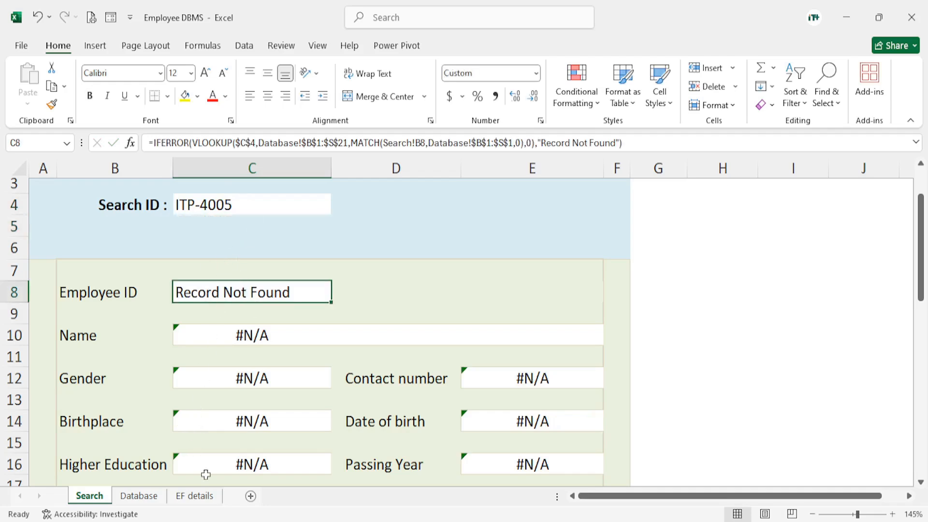
pyautogui.scroll(-2, 329, 369)
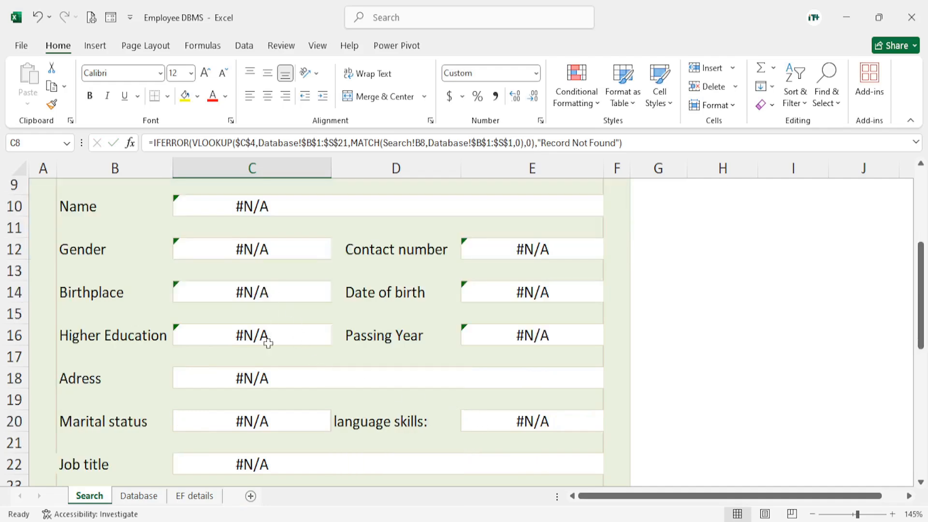
pyautogui.scroll(2, 259, 358)
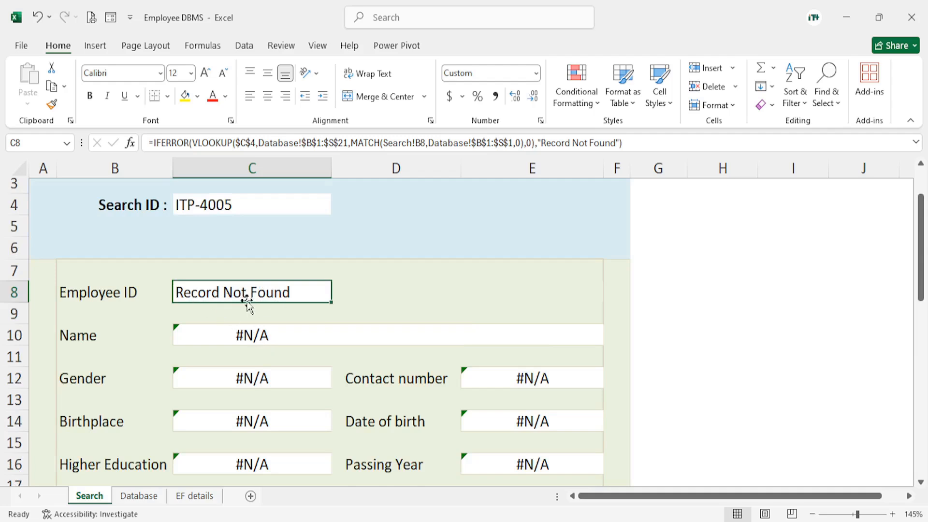
pyautogui.hotkey('ctrl', 'c')
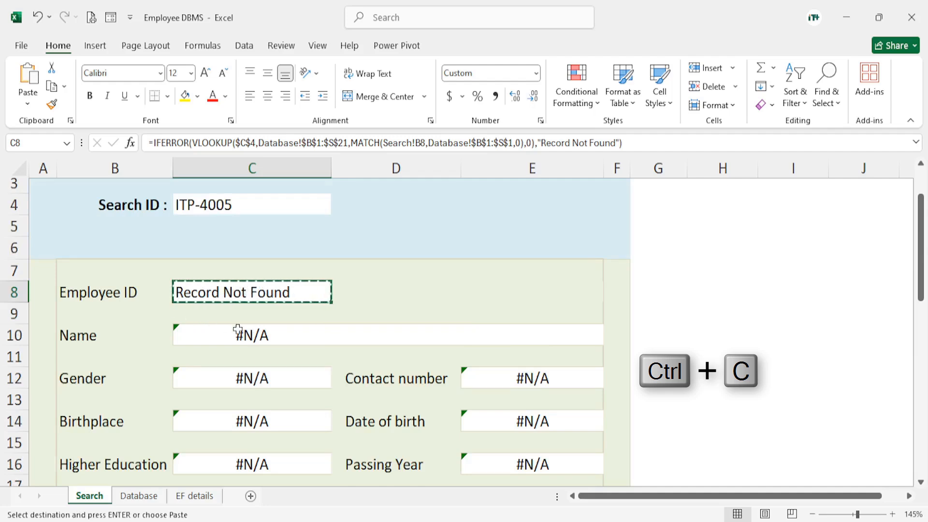
# Paste the copied formula into all other result cells at once: C10 to C26 and E12, E14, E16, E20, E24 and E26
pyautogui.click(202, 332)
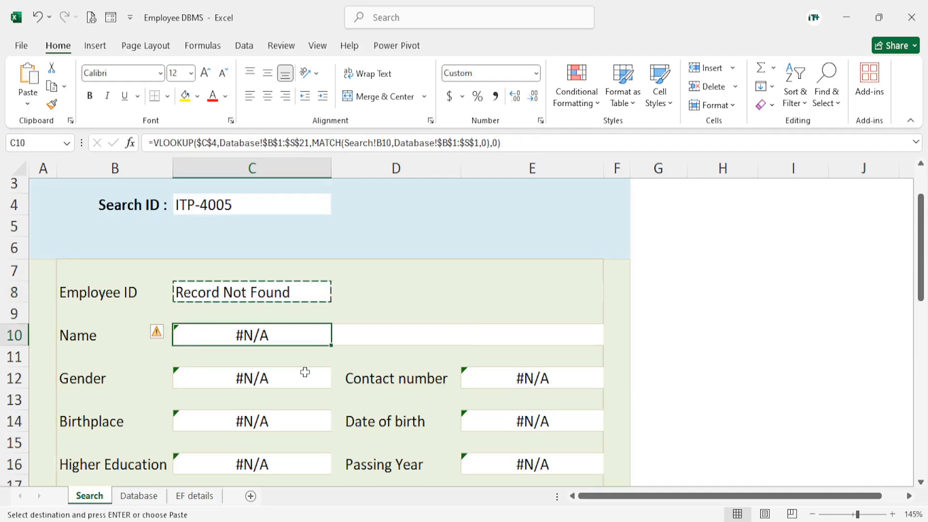
pyautogui.scroll(-1, 321, 314)
pyautogui.scroll(-1, 321, 314)
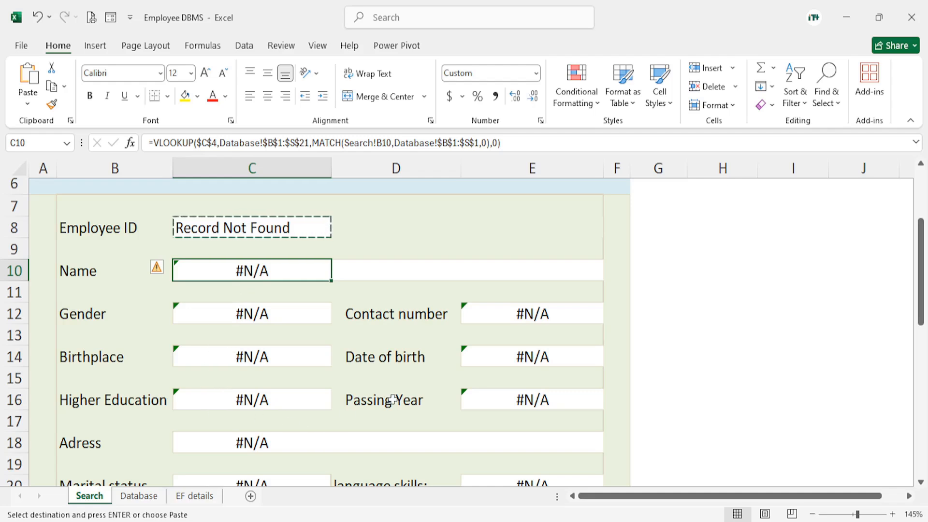
pyautogui.press('ctrl')
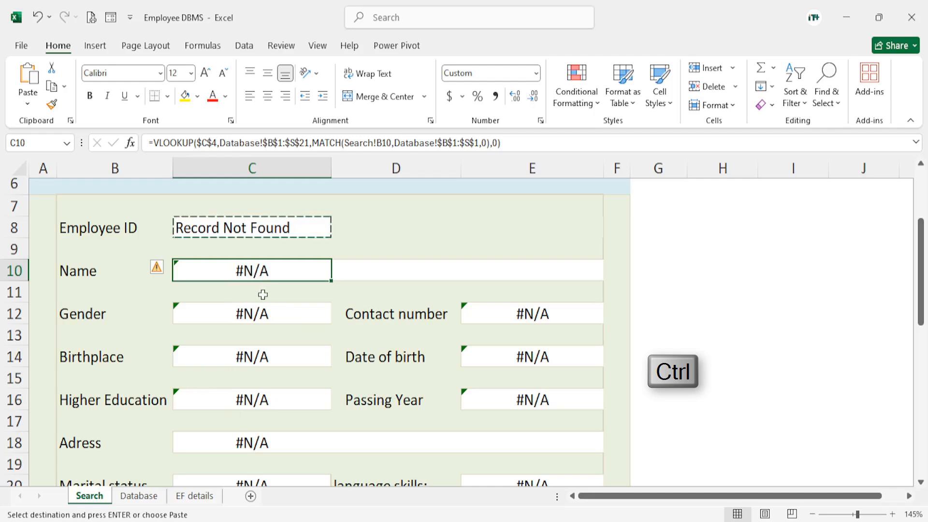
pyautogui.keyDown('ctrl'); pyautogui.click(235, 317); pyautogui.keyUp('ctrl')
pyautogui.keyDown('ctrl'); pyautogui.click(264, 360); pyautogui.keyUp('ctrl')
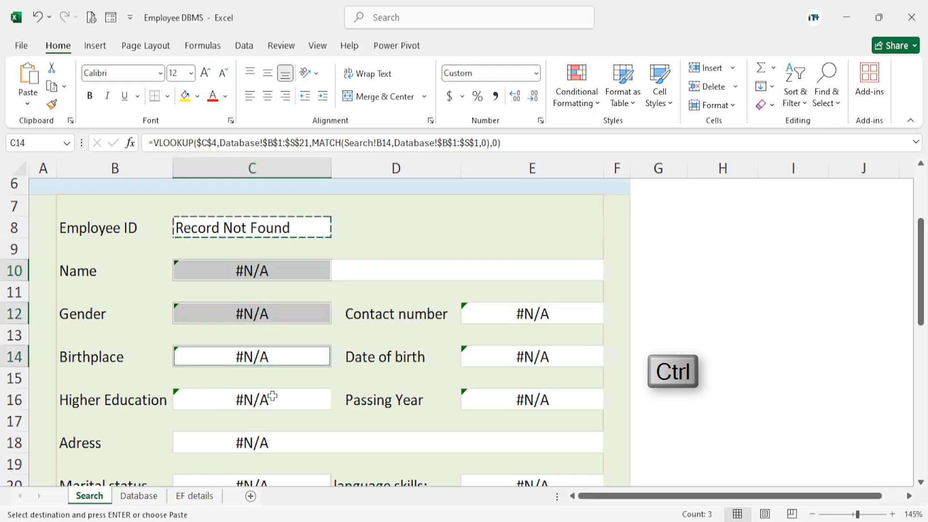
pyautogui.keyDown('ctrl'); pyautogui.click(255, 402); pyautogui.keyUp('ctrl')
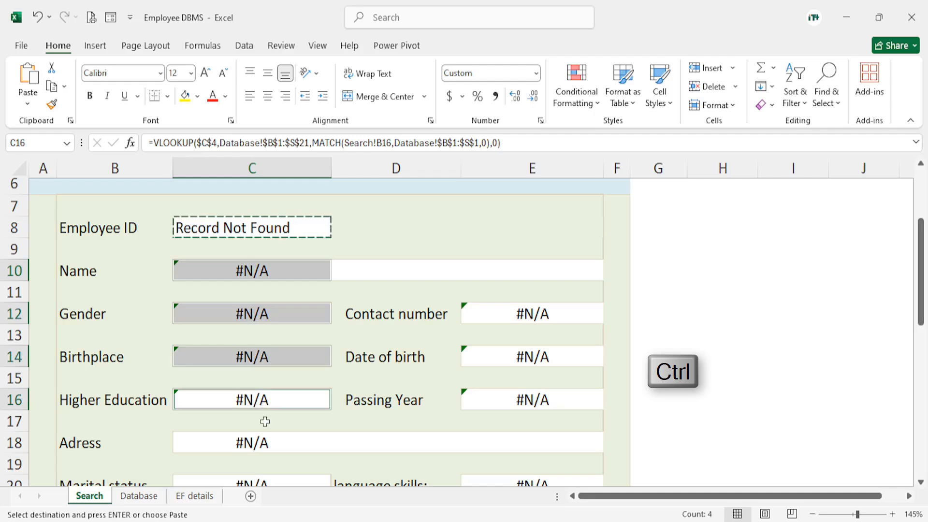
pyautogui.keyDown('ctrl'); pyautogui.click(236, 445); pyautogui.keyUp('ctrl')
pyautogui.keyDown('ctrl'); pyautogui.click(497, 317); pyautogui.keyUp('ctrl')
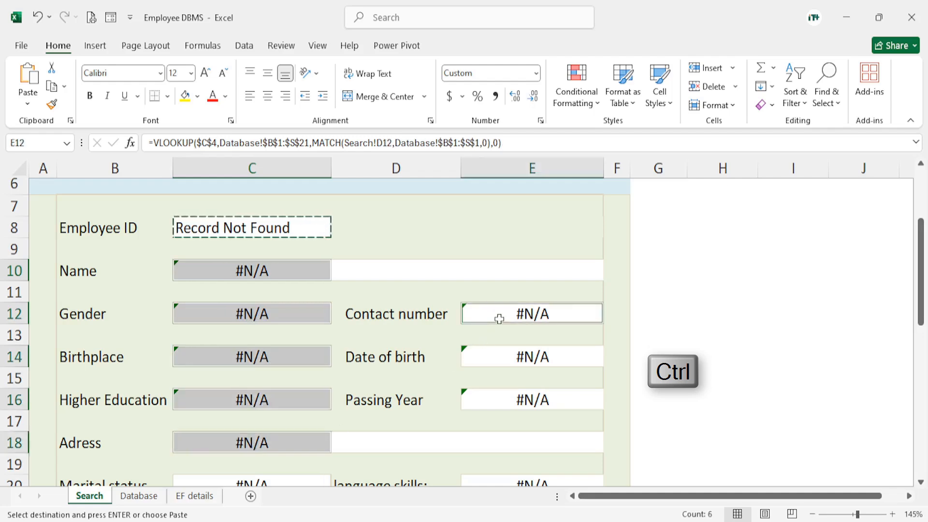
pyautogui.keyDown('ctrl'); pyautogui.click(506, 358); pyautogui.keyUp('ctrl')
pyautogui.keyDown('ctrl'); pyautogui.click(511, 404); pyautogui.keyUp('ctrl')
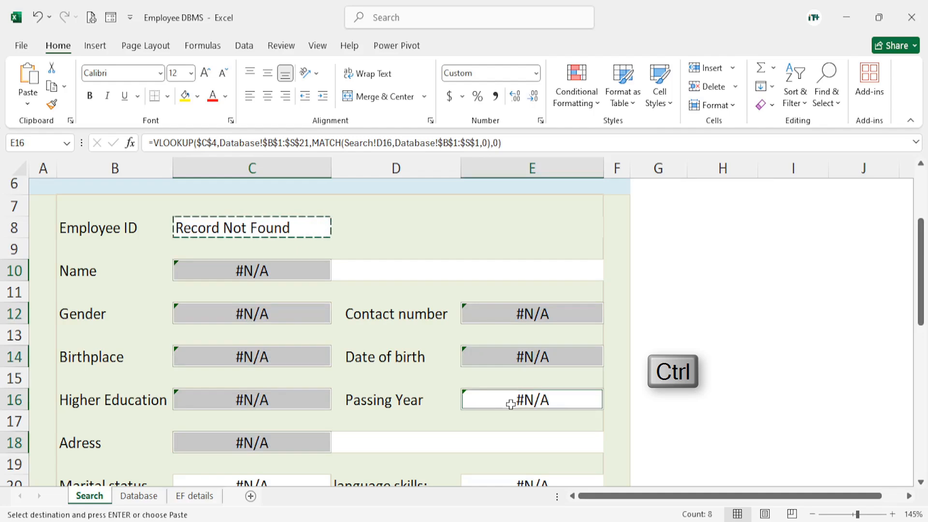
pyautogui.scroll(-2, 650, 355)
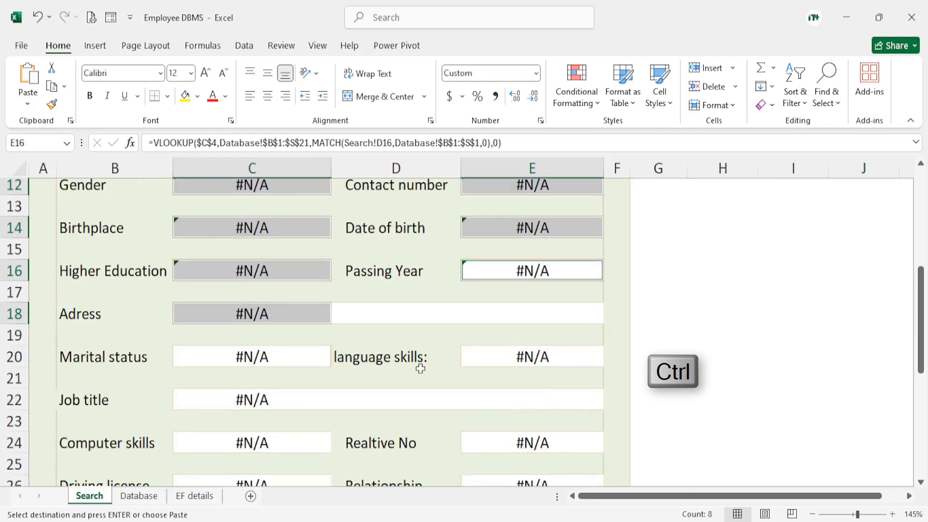
pyautogui.keyDown('ctrl'); pyautogui.click(272, 358); pyautogui.keyUp('ctrl')
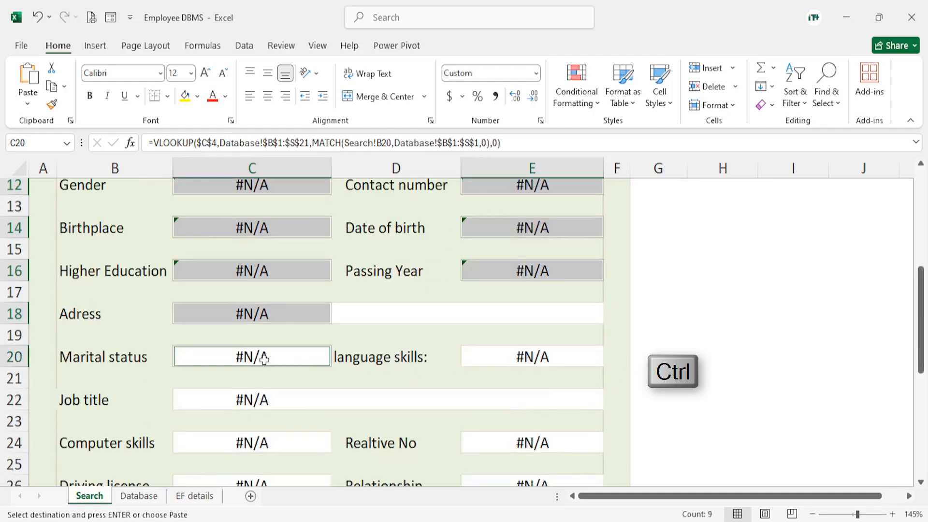
pyautogui.keyDown('ctrl'); pyautogui.click(534, 360); pyautogui.keyUp('ctrl')
pyautogui.scroll(-2, 623, 384)
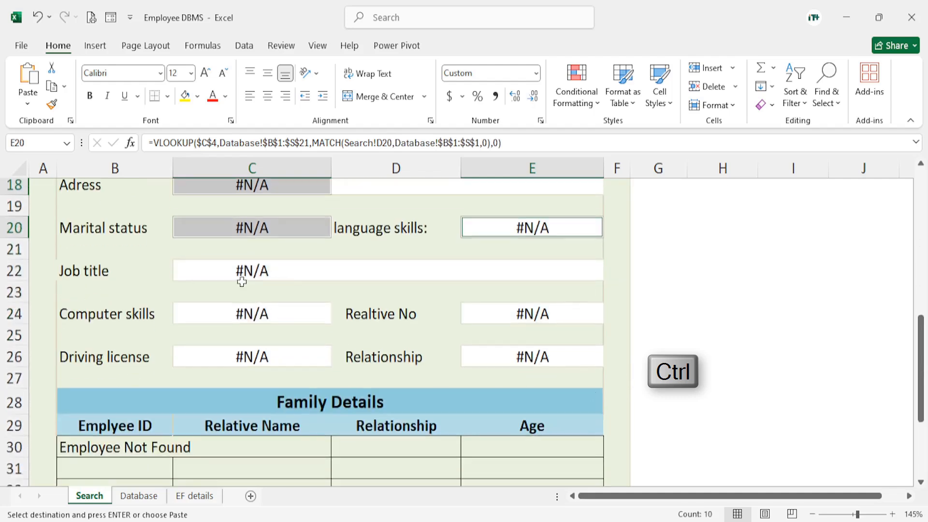
pyautogui.keyDown('ctrl'); pyautogui.click(244, 269); pyautogui.keyUp('ctrl')
pyautogui.keyDown('ctrl'); pyautogui.click(249, 314); pyautogui.keyUp('ctrl')
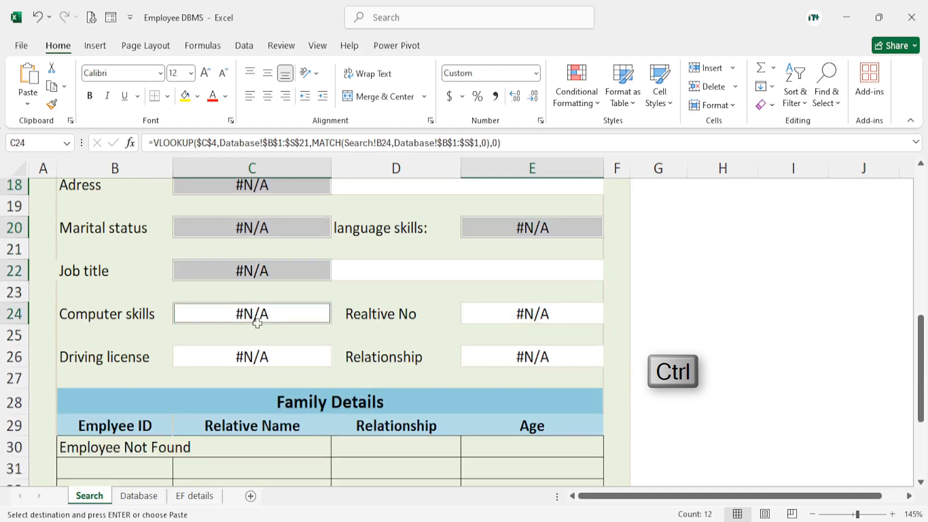
pyautogui.keyDown('ctrl'); pyautogui.click(252, 356); pyautogui.keyUp('ctrl')
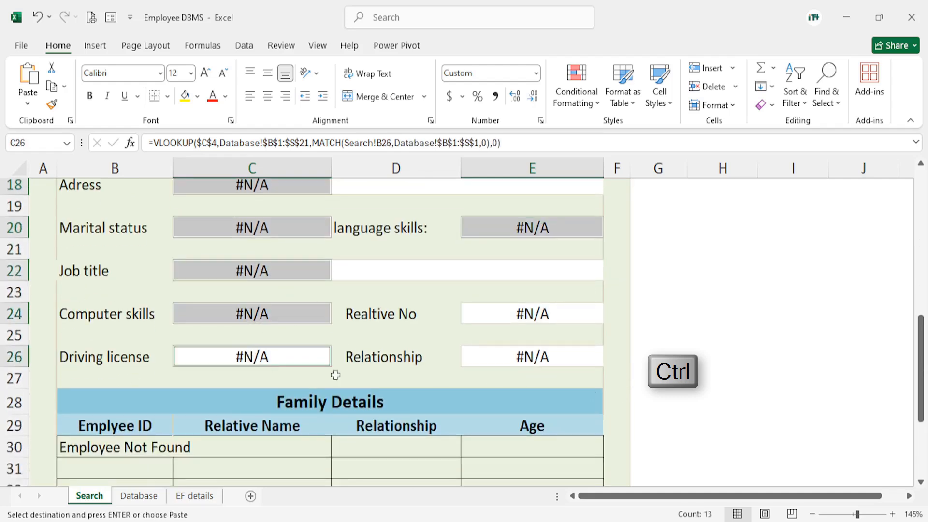
pyautogui.keyDown('ctrl'); pyautogui.click(516, 316); pyautogui.keyUp('ctrl')
pyautogui.keyDown('ctrl'); pyautogui.click(526, 358); pyautogui.keyUp('ctrl')
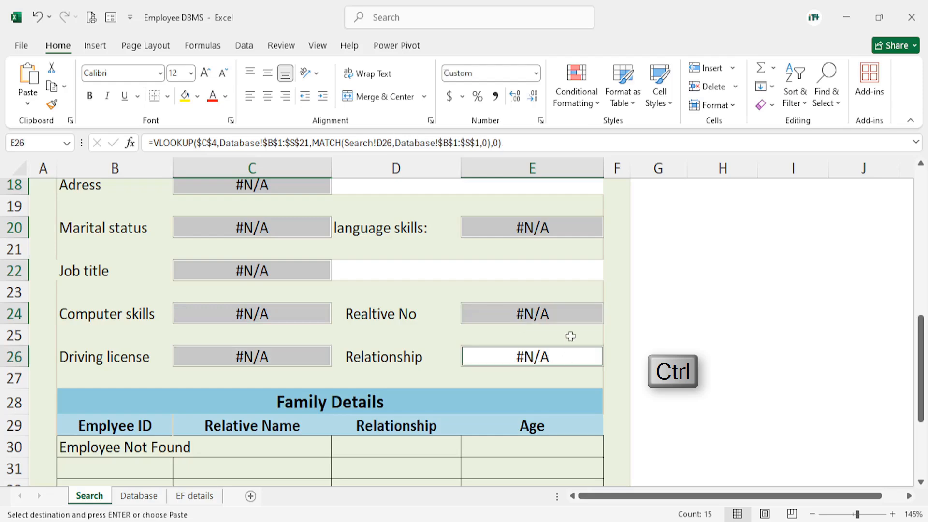
pyautogui.scroll(5, 570, 336)
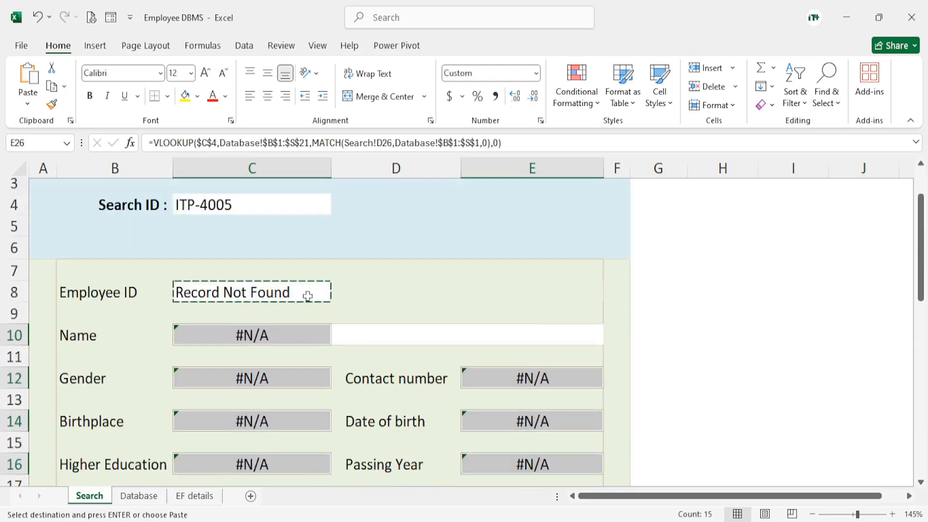
pyautogui.scroll(-2, 475, 361)
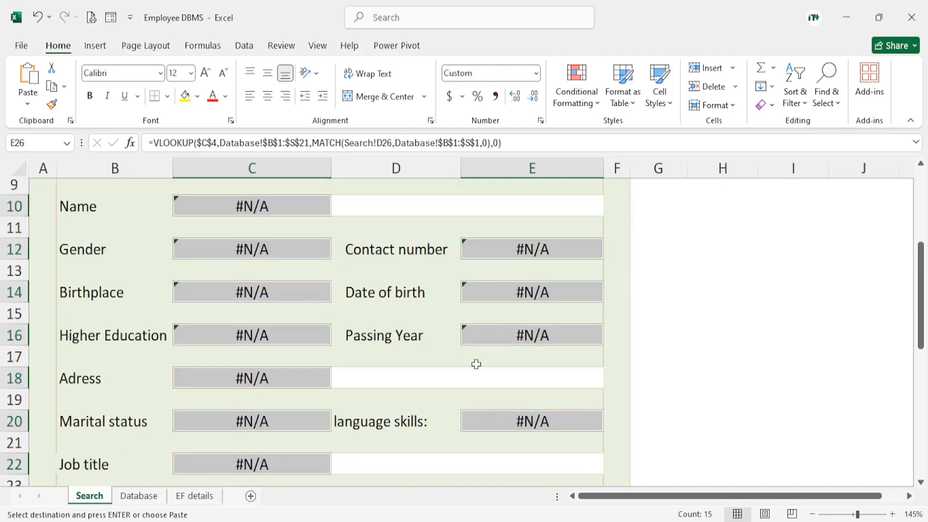
pyautogui.hotkey('ctrl', 'v')
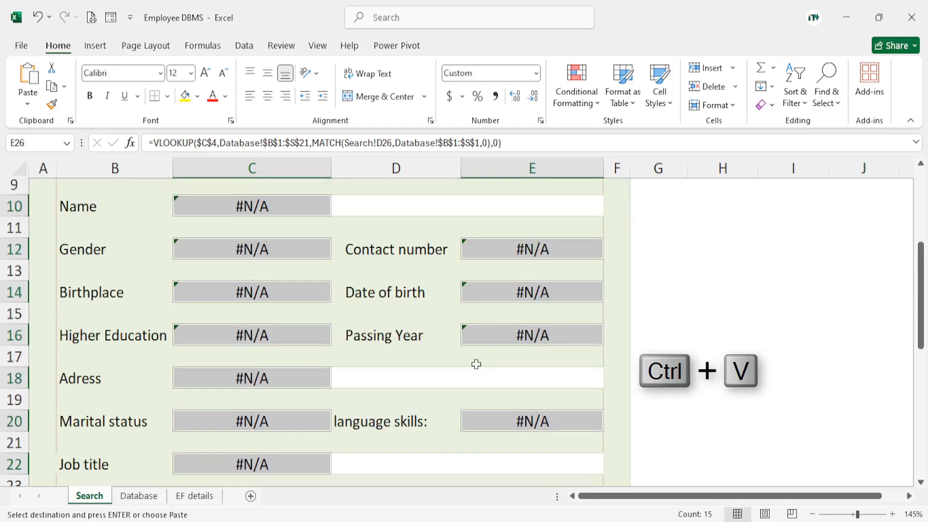
pyautogui.scroll(-3, 476, 367)
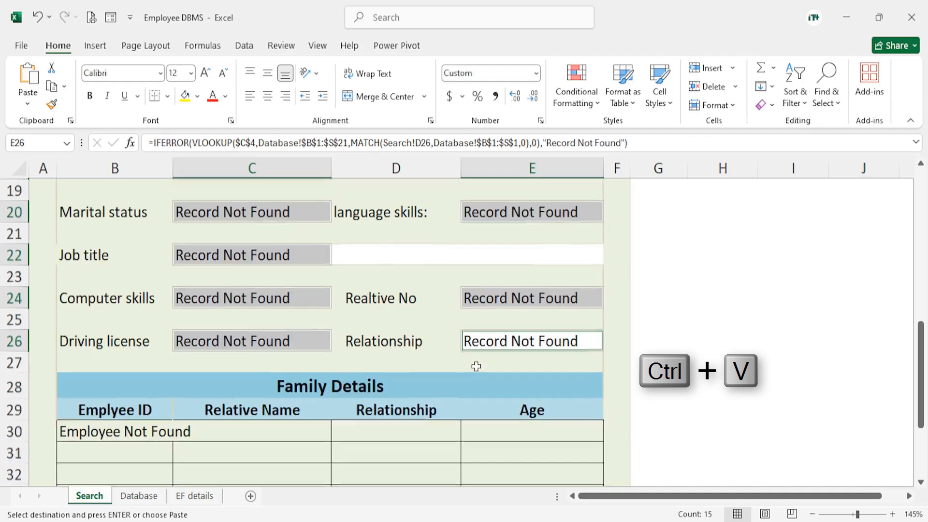
pyautogui.scroll(3, 393, 346)
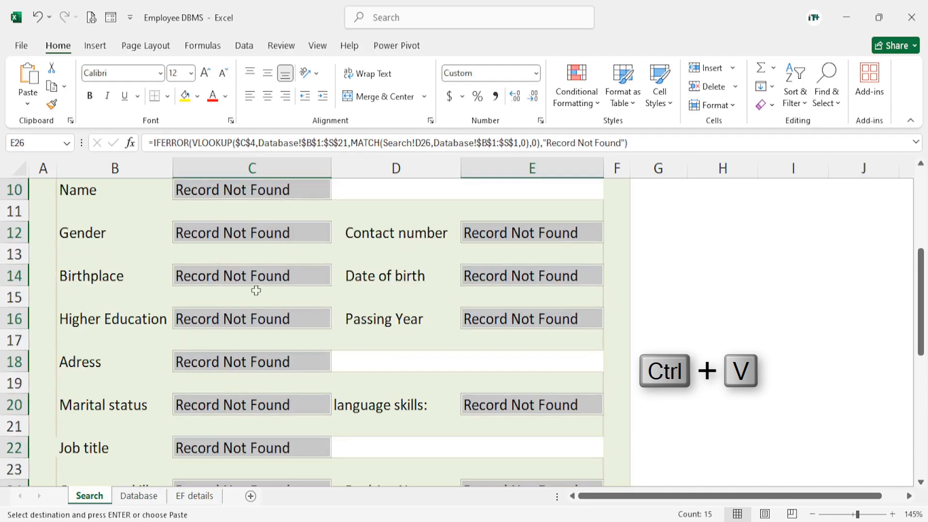
pyautogui.scroll(3, 290, 314)
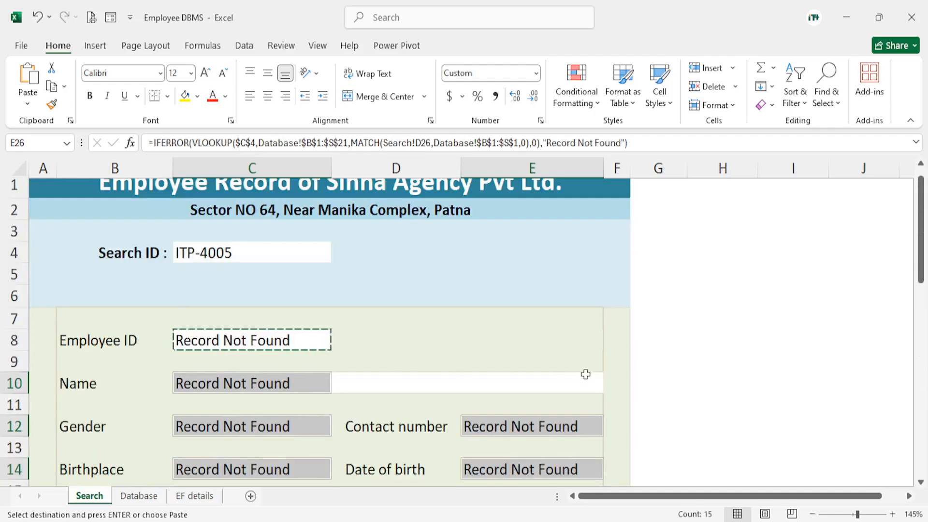
pyautogui.scroll(-6, 484, 348)
pyautogui.press('Escape')
pyautogui.scroll(6, 383, 323)
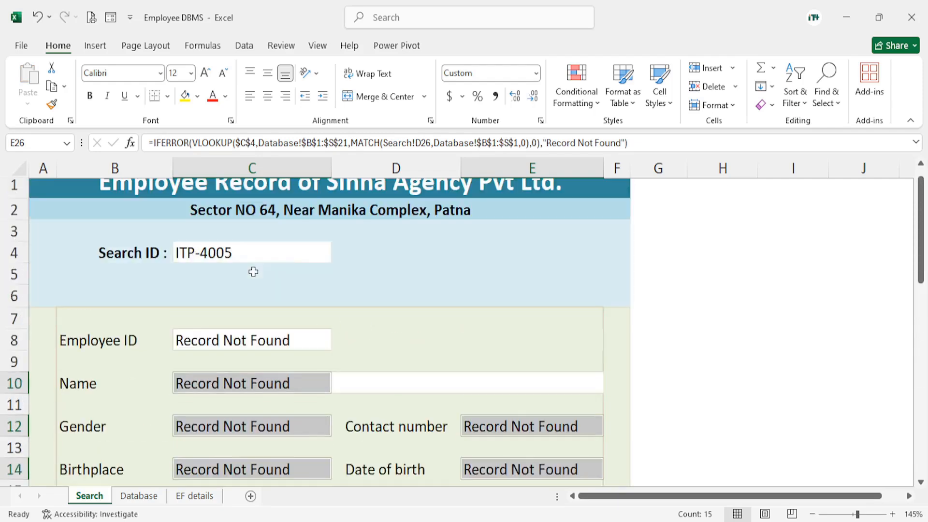
# Set the Search ID in C4 to an existing employee's ID and review the returned record
pyautogui.doubleClick(241, 252)
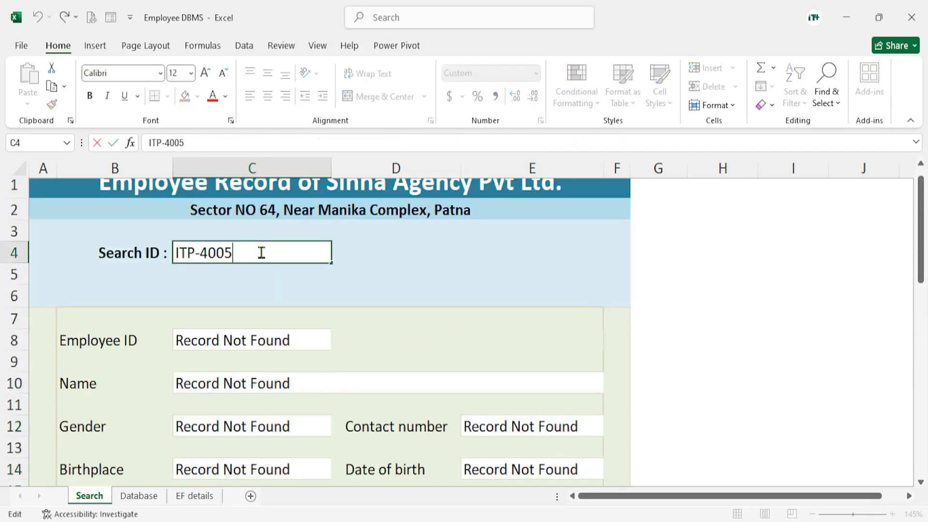
pyautogui.press('BackSpace')
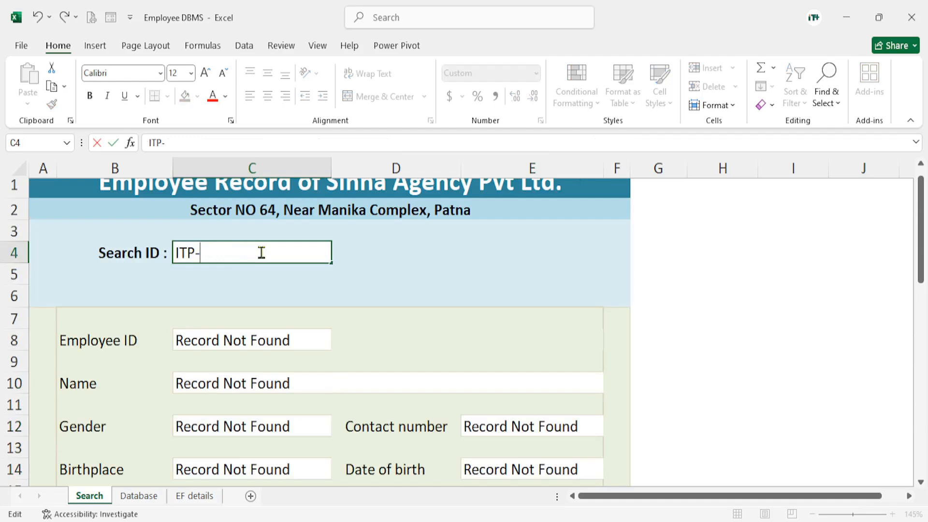
pyautogui.write('337')
pyautogui.press('Return')
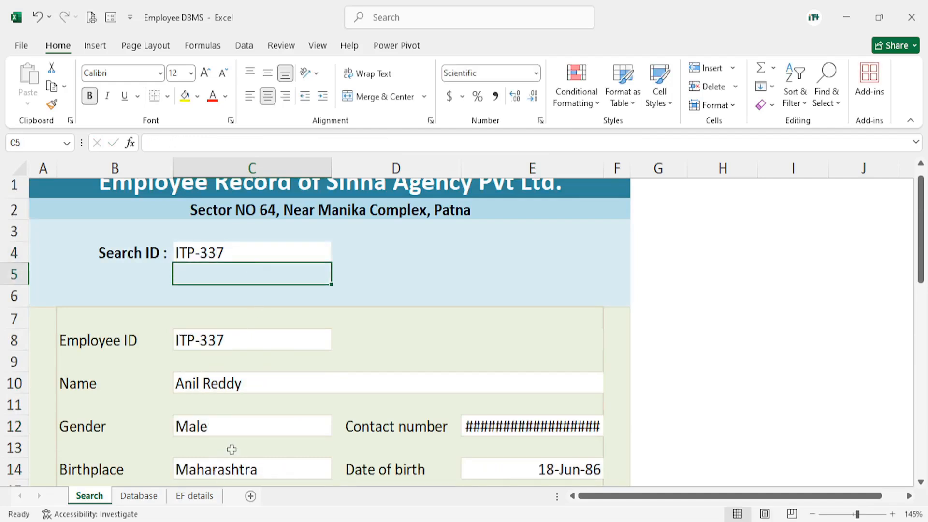
pyautogui.scroll(-3, 231, 450)
pyautogui.scroll(2, 304, 430)
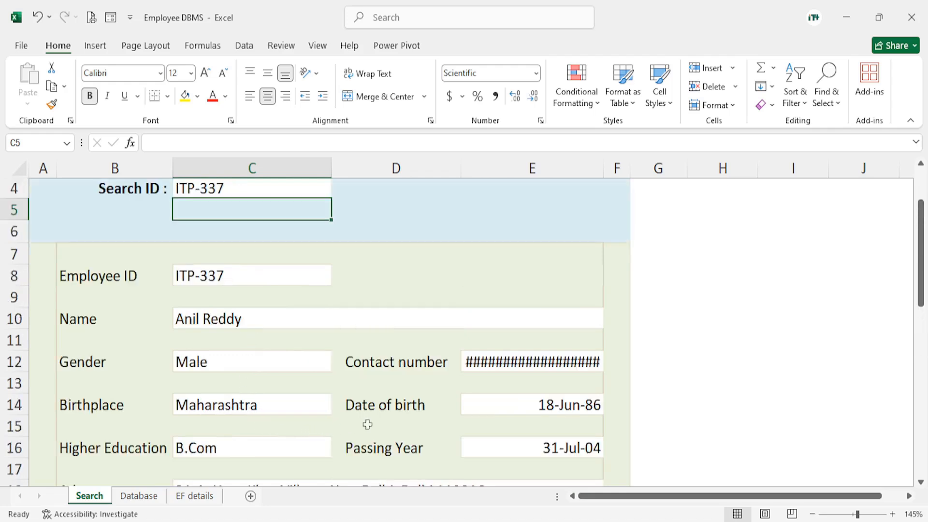
# Set the number format of the Contact number cell E12 to Text
pyautogui.click(511, 361)
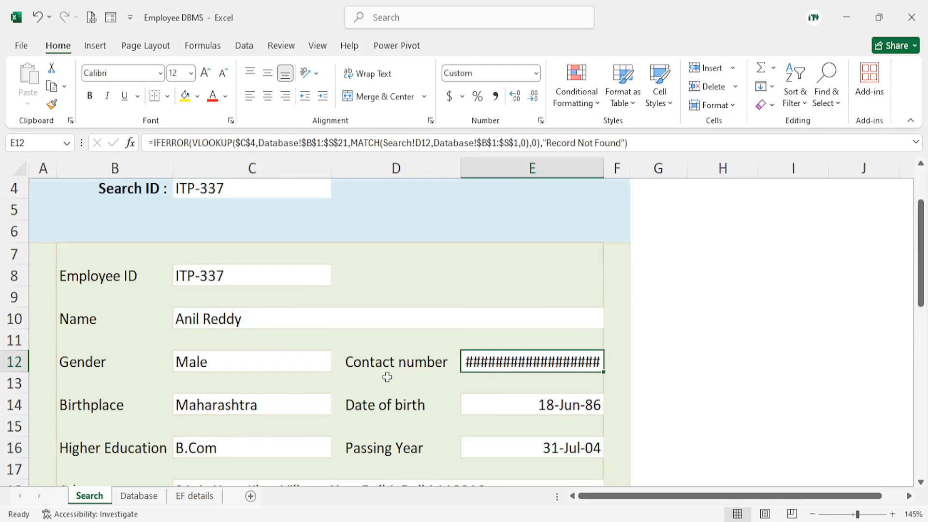
pyautogui.click(536, 73)
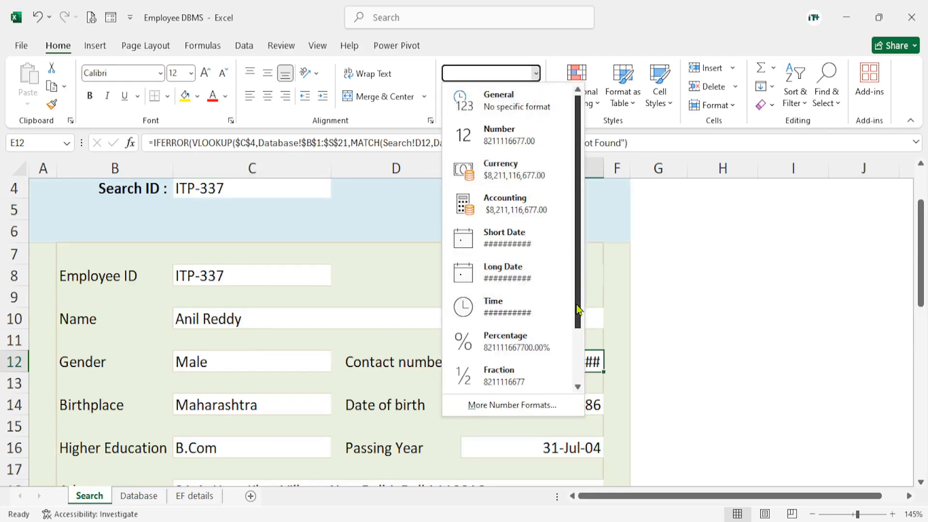
pyautogui.moveTo(578, 310); pyautogui.dragTo(578, 372)
pyautogui.click(535, 386)
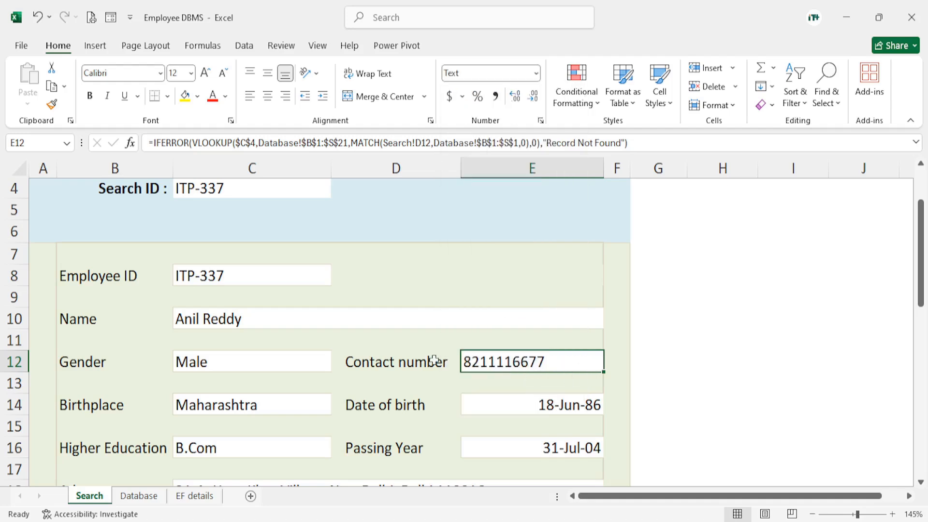
pyautogui.scroll(-2, 604, 369)
pyautogui.click(664, 373)
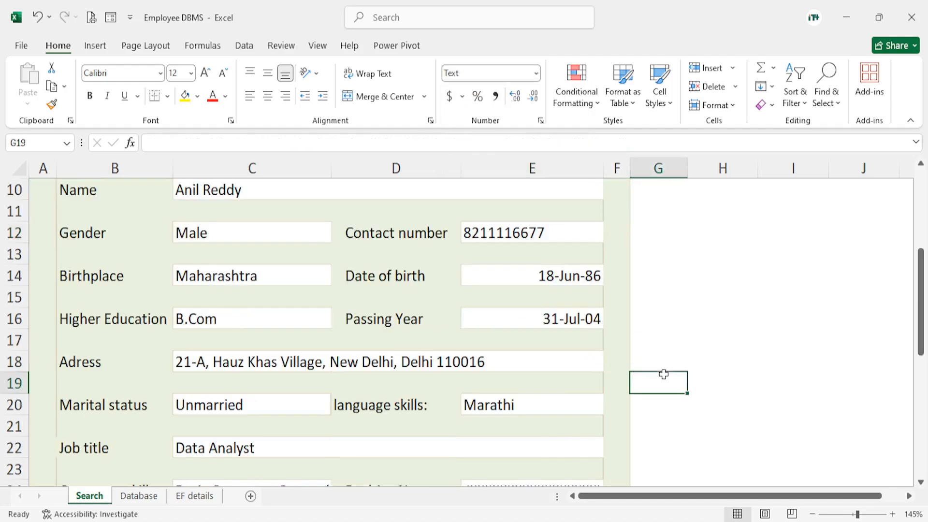
# Apply the custom number format yyyy to the Passing Year result cell E16
pyautogui.click(540, 320)
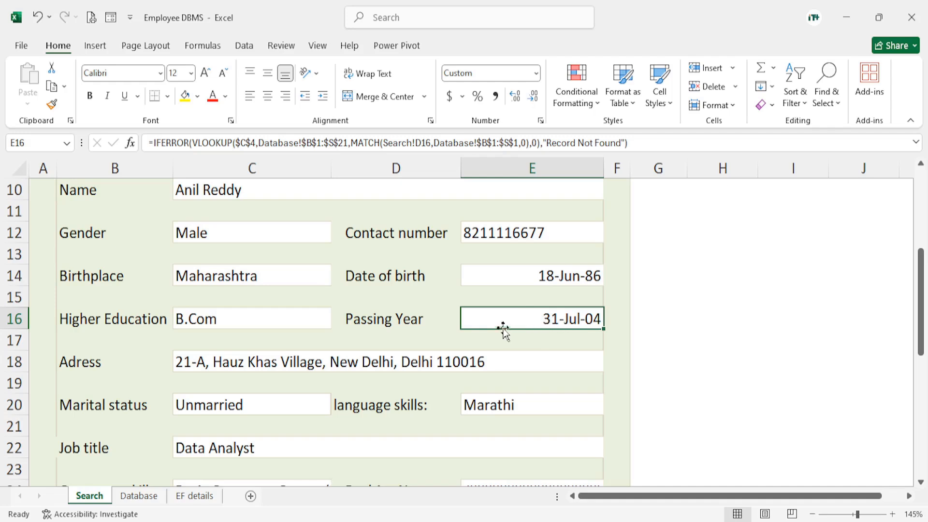
pyautogui.click(536, 73)
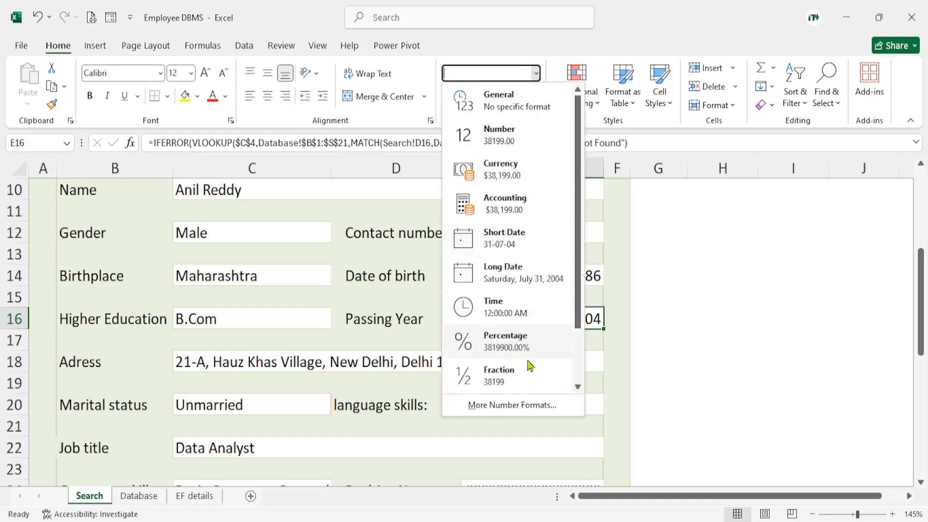
pyautogui.click(515, 406)
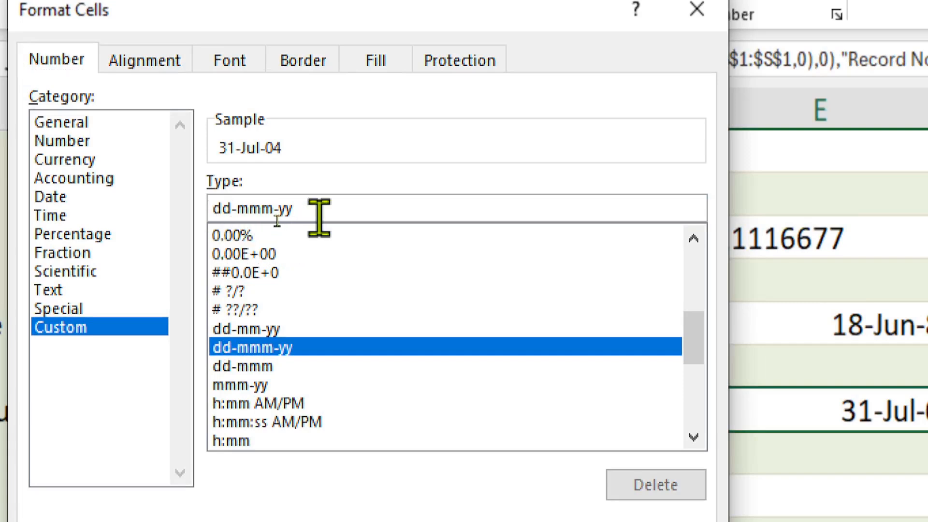
pyautogui.moveTo(292, 215); pyautogui.dragTo(207, 224)
pyautogui.press('BackSpace')
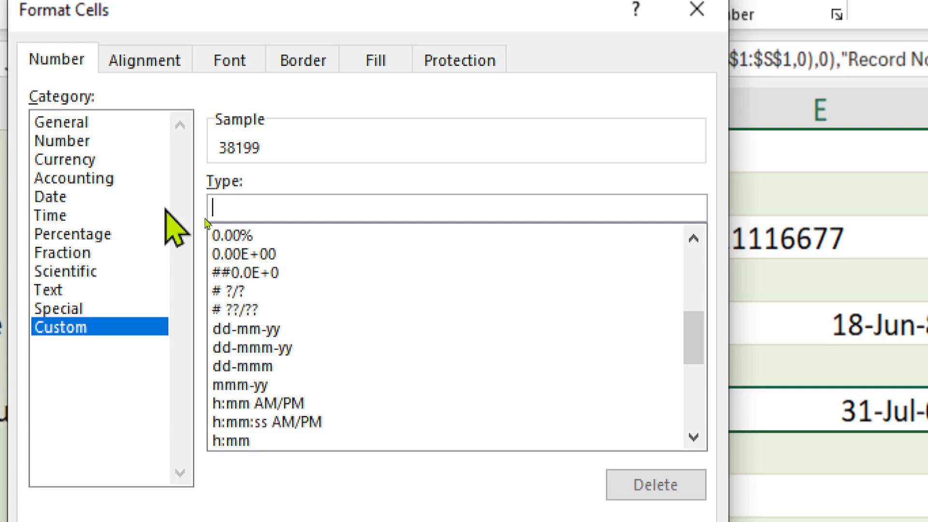
pyautogui.write('yyyy')
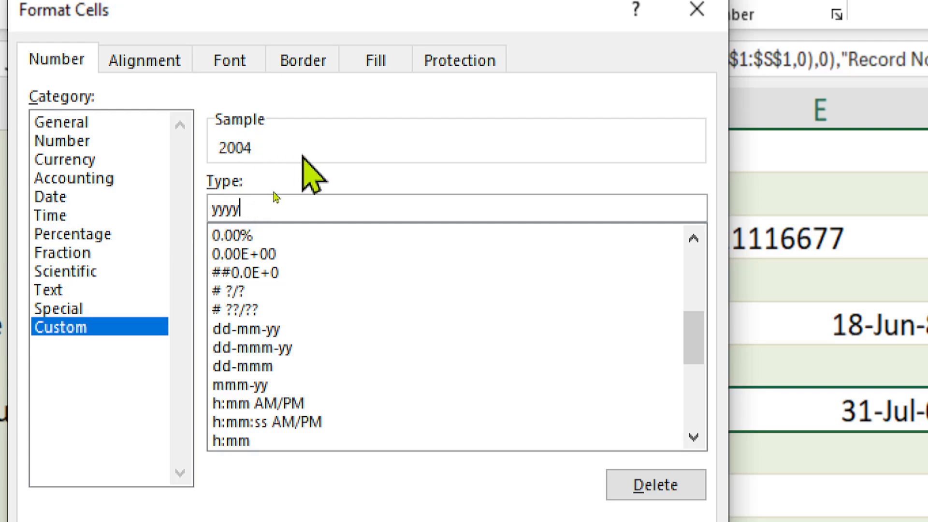
pyautogui.press('BackSpace')
pyautogui.press('BackSpace')
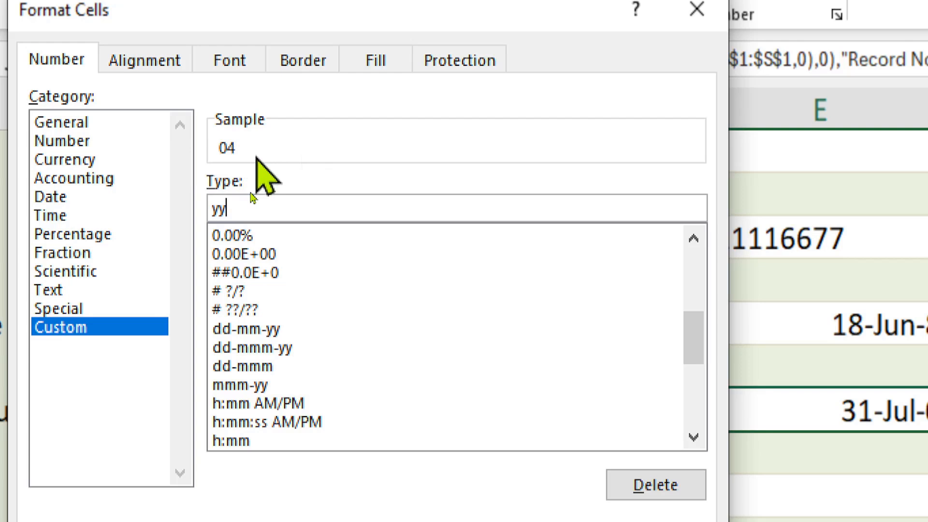
pyautogui.write('yy')
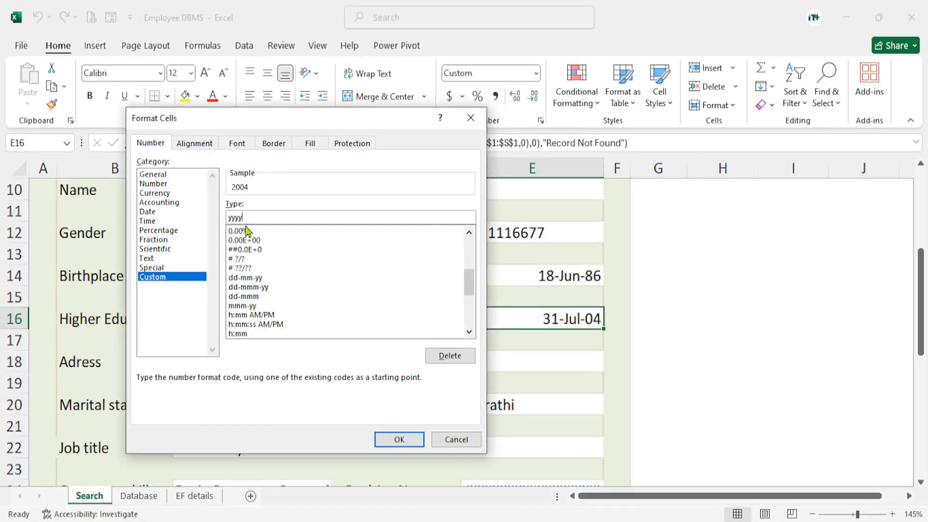
pyautogui.click(395, 441)
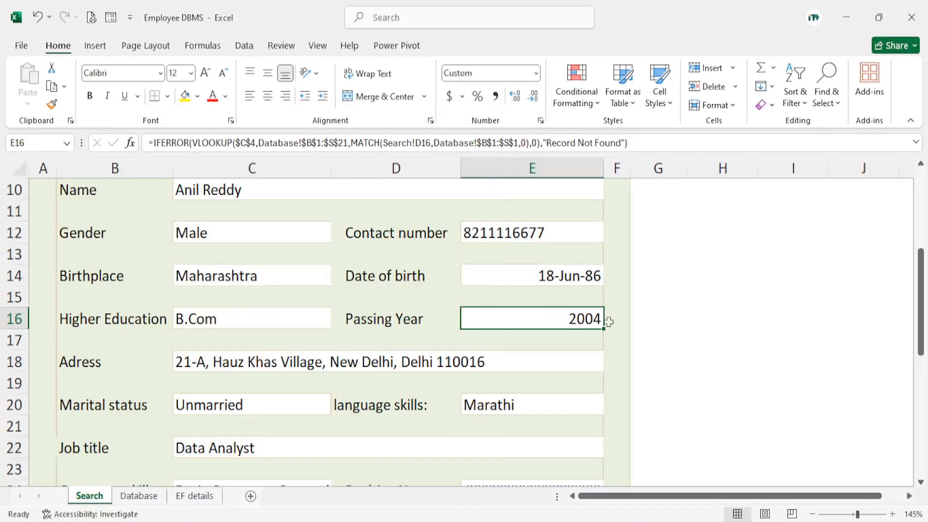
pyautogui.click(678, 315)
pyautogui.click(581, 317)
# Set the number format of the Realtive No result cell E24 to Text
pyautogui.scroll(-2, 542, 341)
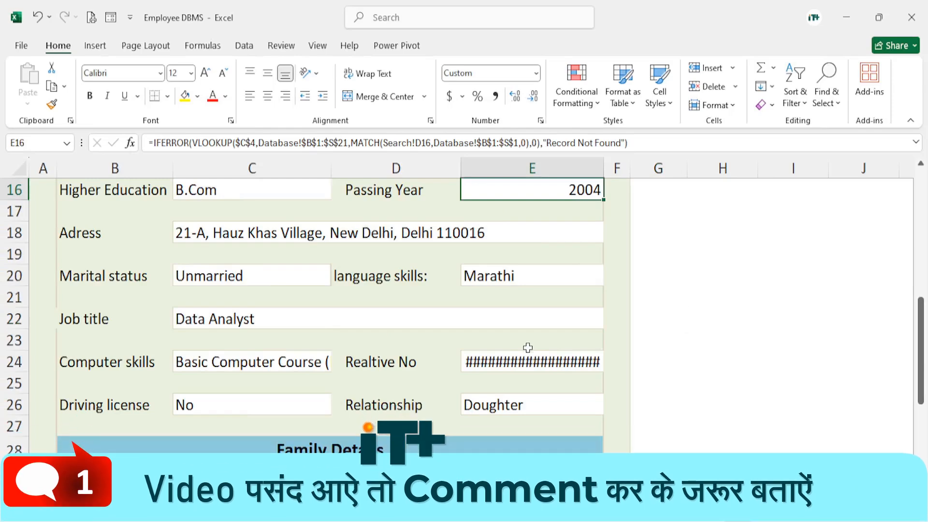
pyautogui.scroll(1, 522, 346)
pyautogui.scroll(-1, 522, 348)
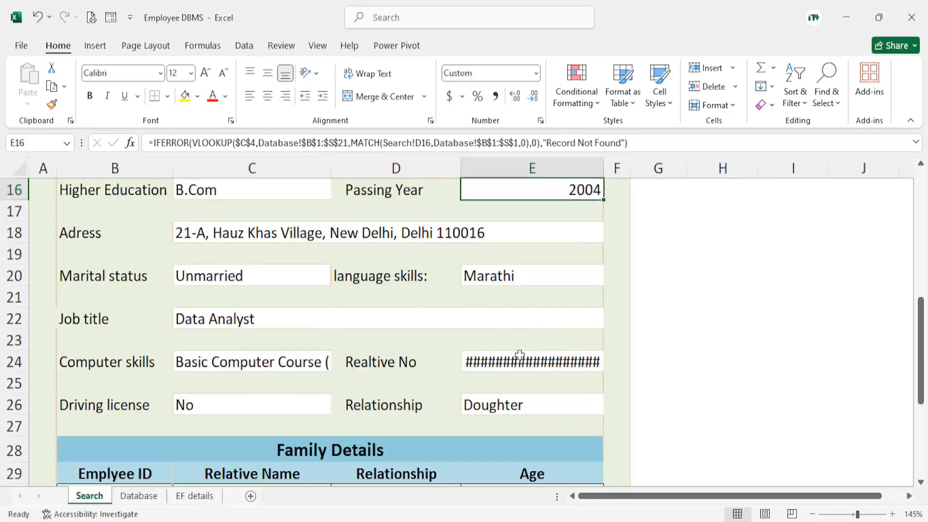
pyautogui.click(482, 362)
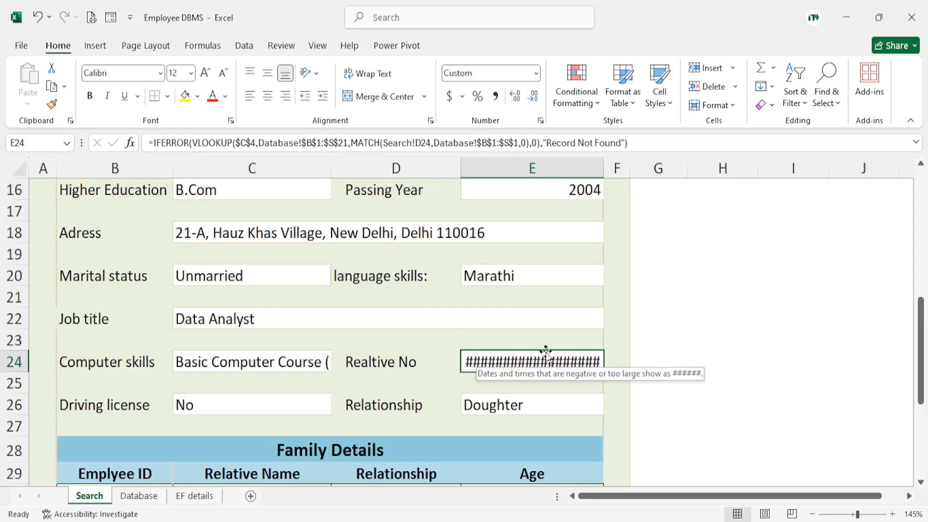
pyautogui.scroll(1, 545, 352)
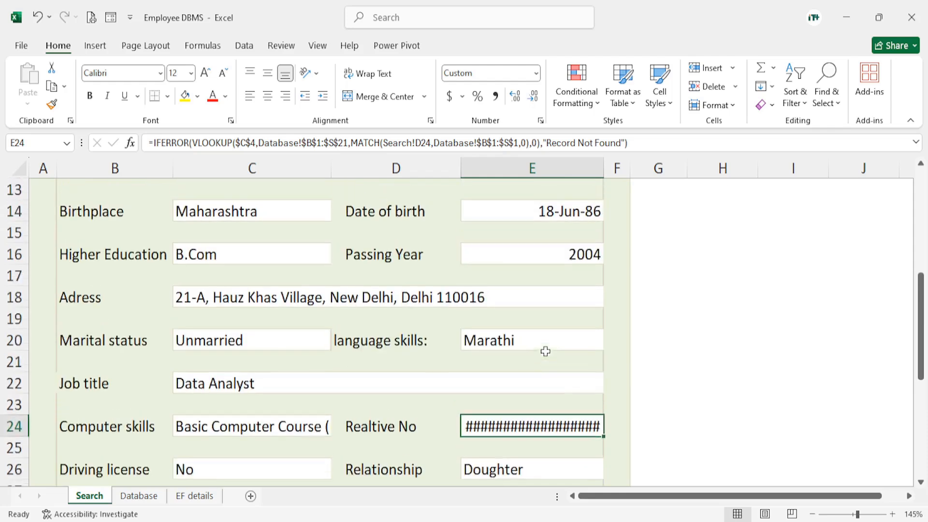
pyautogui.click(535, 73)
pyautogui.moveTo(578, 315); pyautogui.dragTo(567, 385)
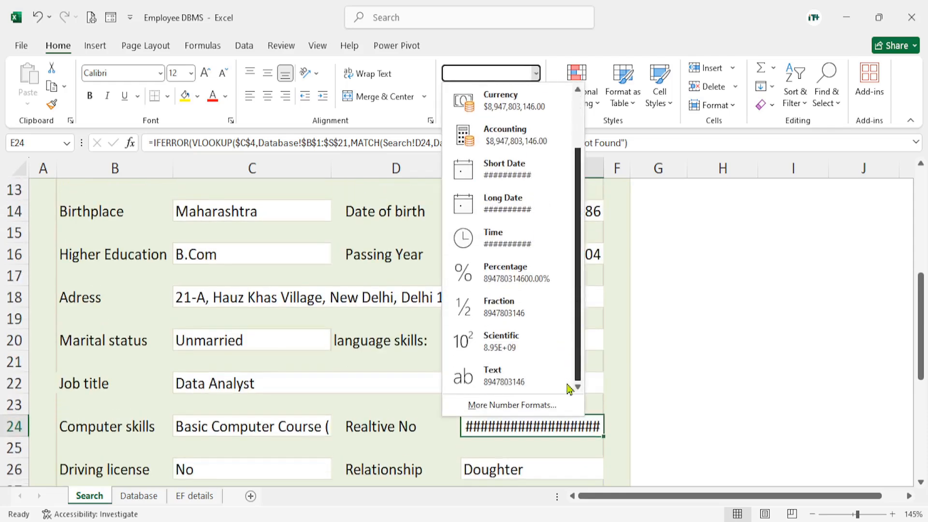
pyautogui.click(510, 380)
pyautogui.scroll(-2, 656, 403)
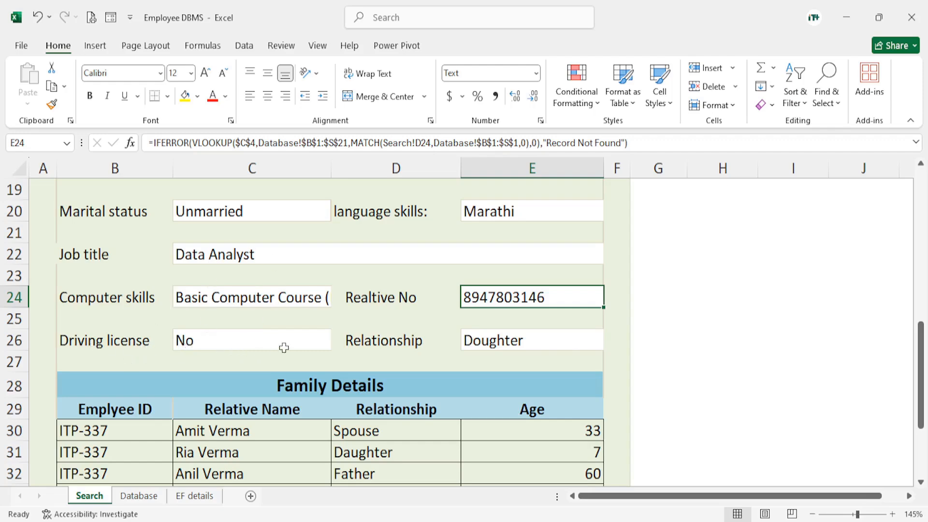
# Append a 6 to the Search ID in C4 so it matches no employee, and review the result fields
pyautogui.scroll(-1, 300, 342)
pyautogui.scroll(2, 300, 338)
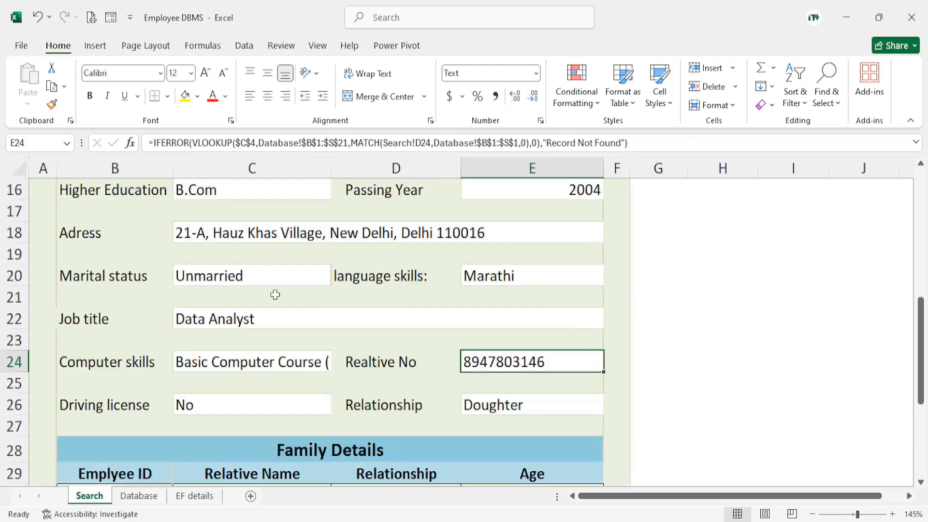
pyautogui.scroll(5, 304, 337)
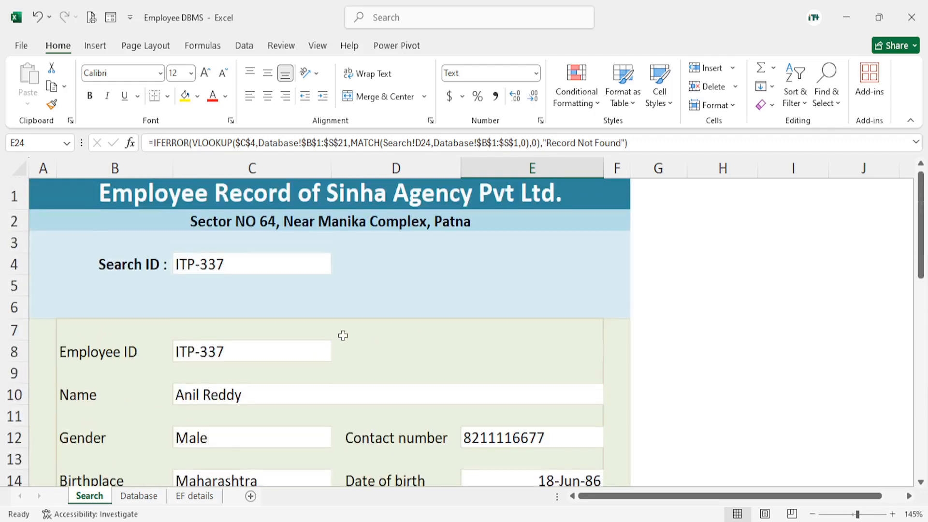
pyautogui.doubleClick(245, 269)
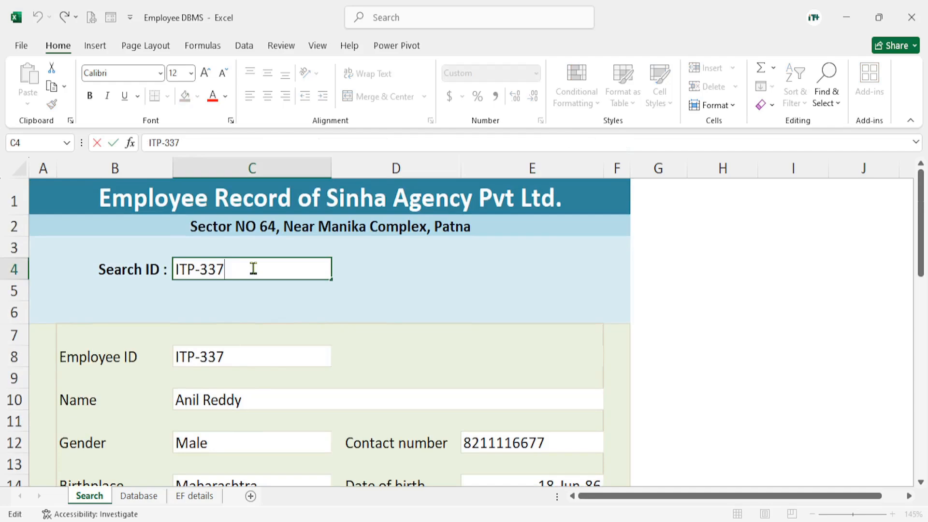
pyautogui.write('6')
pyautogui.press('Return')
pyautogui.scroll(-2, 262, 377)
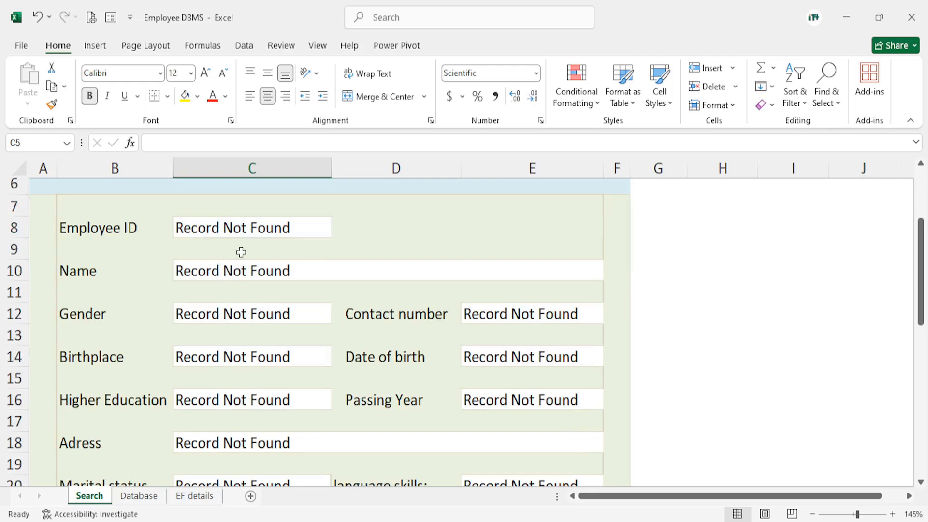
pyautogui.scroll(2, 251, 238)
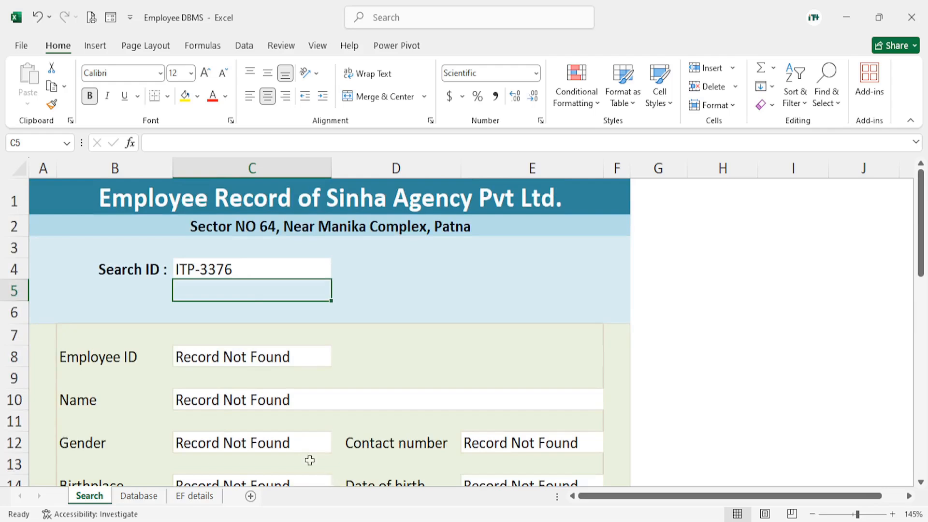
# Change the IFERROR fallback in the Employee ID formula in C8 to an empty string ("")
pyautogui.click(208, 356)
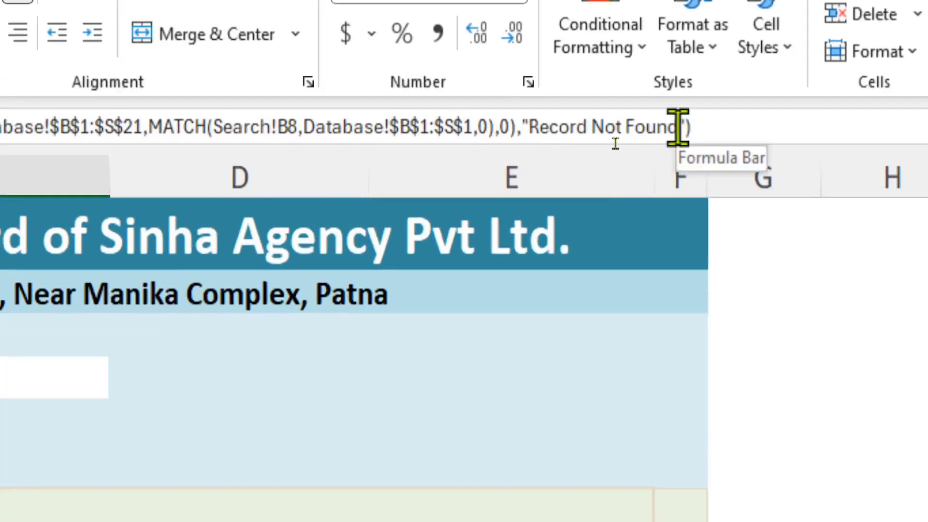
pyautogui.click(679, 127)
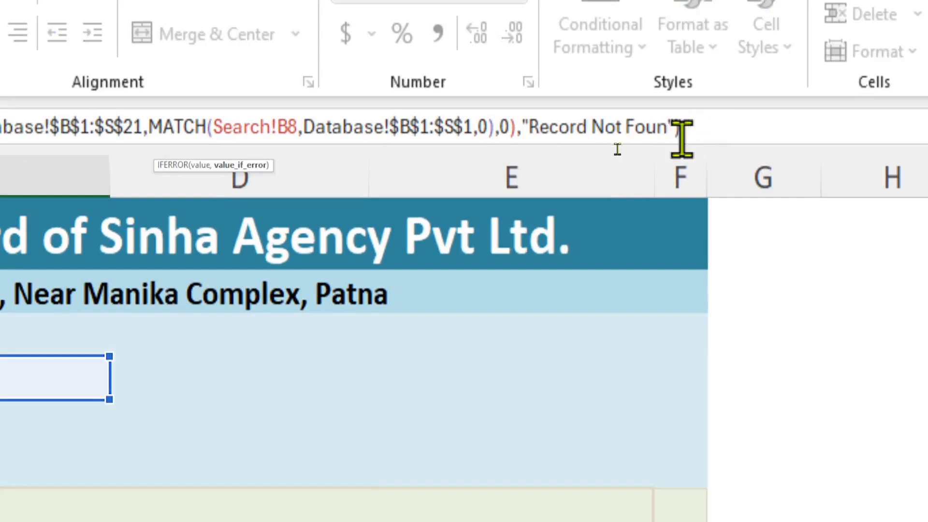
pyautogui.press('BackSpace')
pyautogui.press('BackSpace')
pyautogui.press('BackSpace')
pyautogui.press('BackSpace')
pyautogui.press('BackSpace')
pyautogui.press('BackSpace')
pyautogui.press('BackSpace')
pyautogui.press('BackSpace')
pyautogui.press('BackSpace')
pyautogui.press('BackSpace')
pyautogui.press('BackSpace')
pyautogui.press('BackSpace')
pyautogui.press('BackSpace')
pyautogui.press('BackSpace')
pyautogui.press('BackSpace')
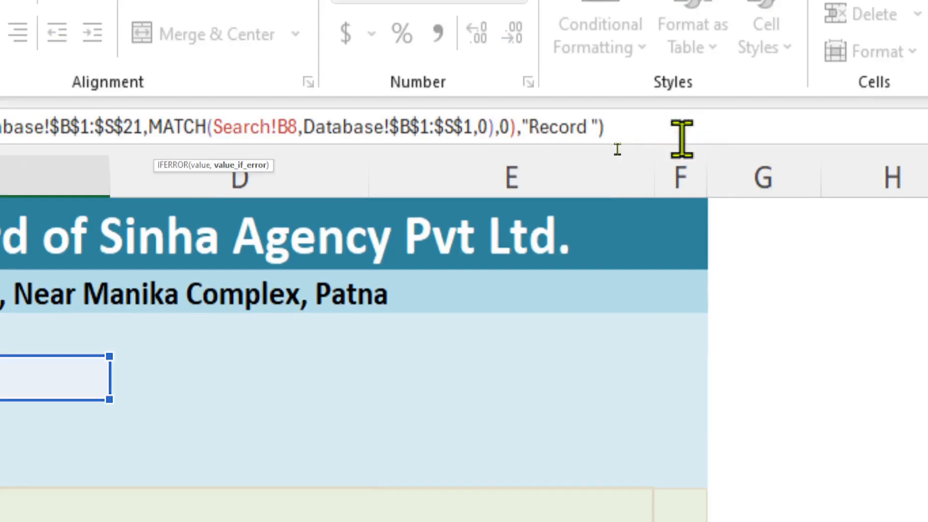
pyautogui.press('BackSpace')
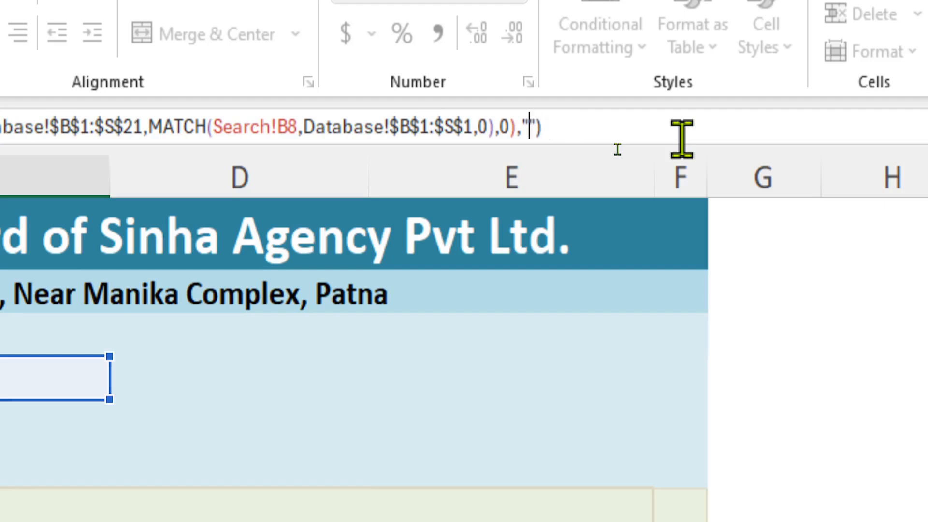
pyautogui.press('Return')
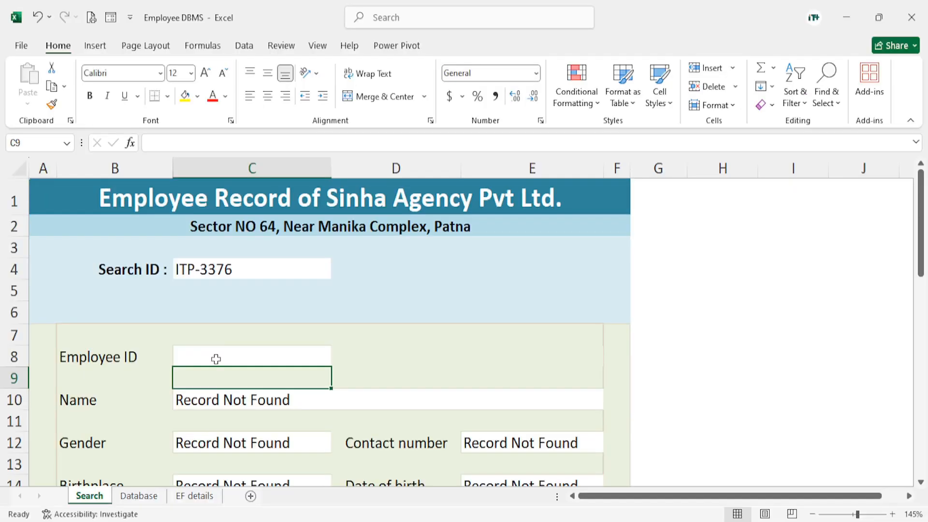
# Copy the revised IFERROR formula from the Employee ID result cell C8
pyautogui.click(216, 358)
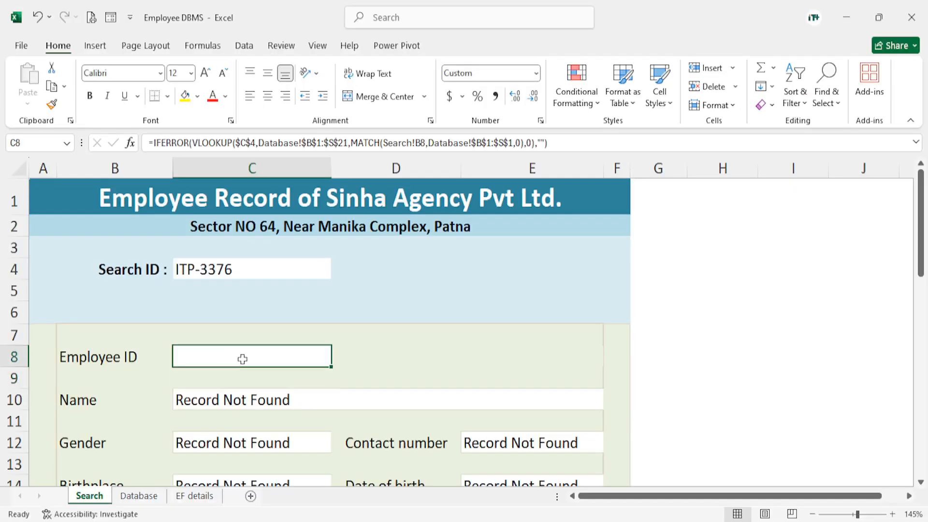
pyautogui.scroll(-1, 232, 363)
pyautogui.scroll(1, 242, 352)
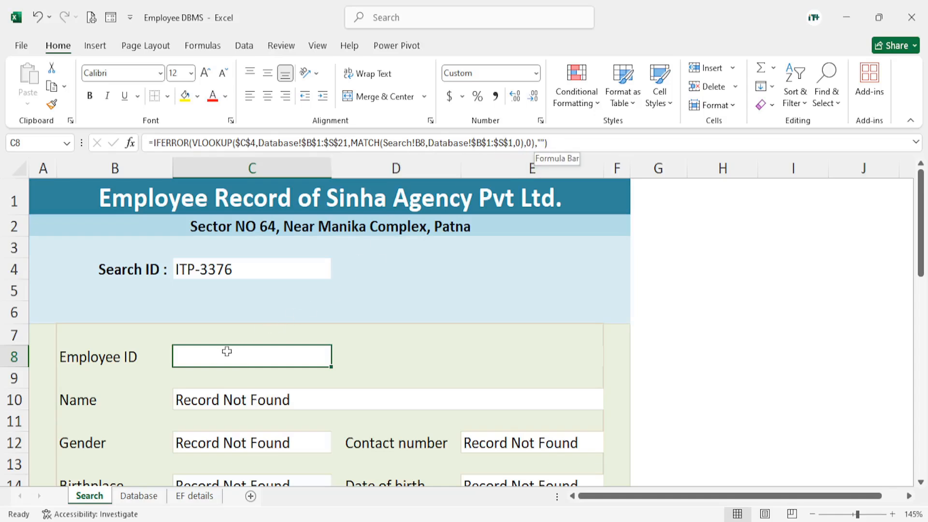
pyautogui.hotkey('ctrl', 'c')
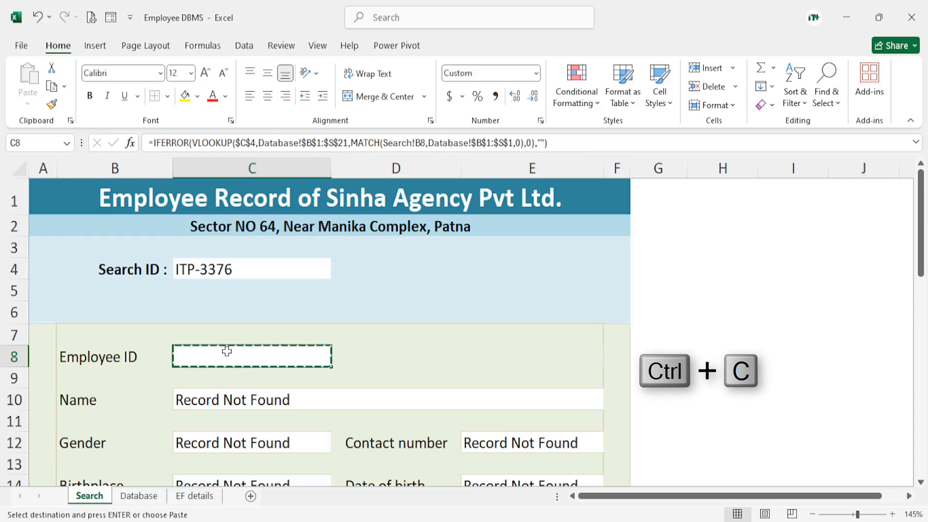
# Paste the copied C8 formula into all the remaining employee result cells, from Name in C10 through Driving license in C26 and Relationship in E26
pyautogui.scroll(-1, 308, 351)
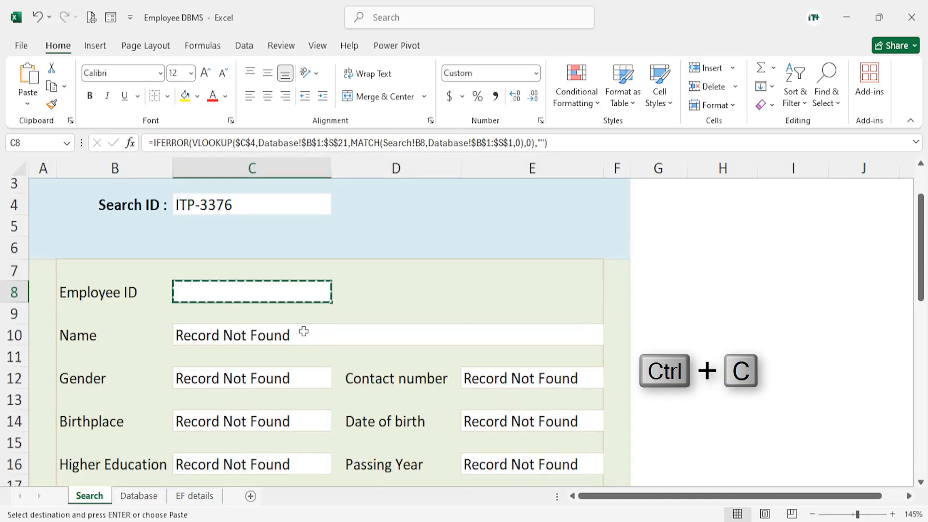
pyautogui.scroll(-1, 484, 389)
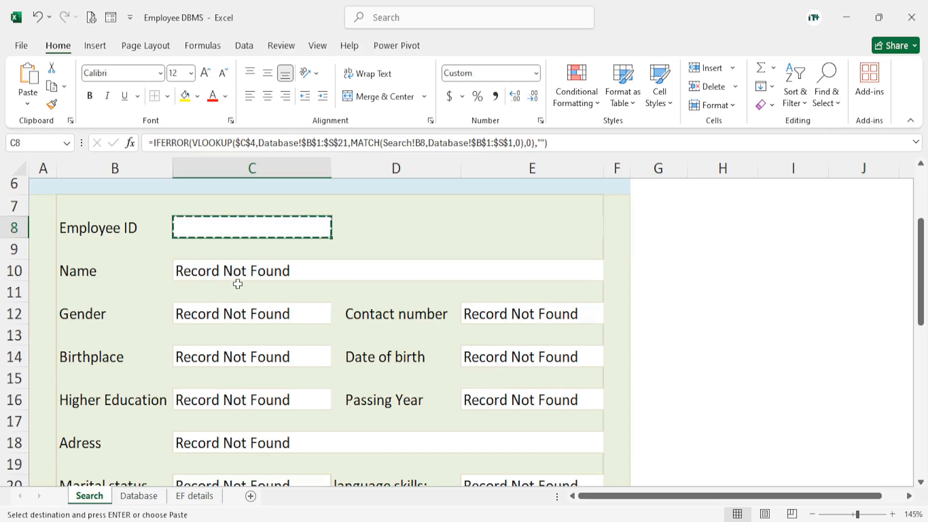
pyautogui.click(220, 271)
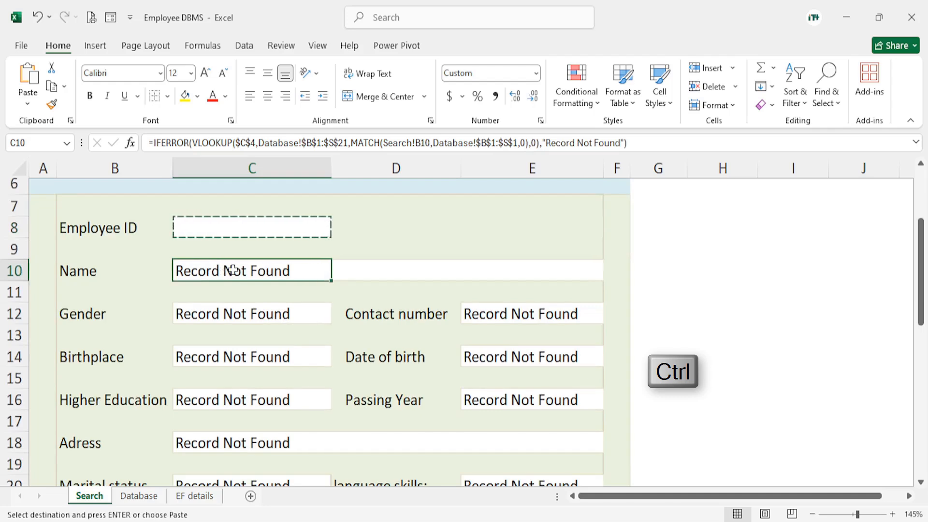
pyautogui.keyDown('ctrl'); pyautogui.click(231, 313); pyautogui.keyUp('ctrl')
pyautogui.keyDown('ctrl'); pyautogui.click(238, 362); pyautogui.keyUp('ctrl')
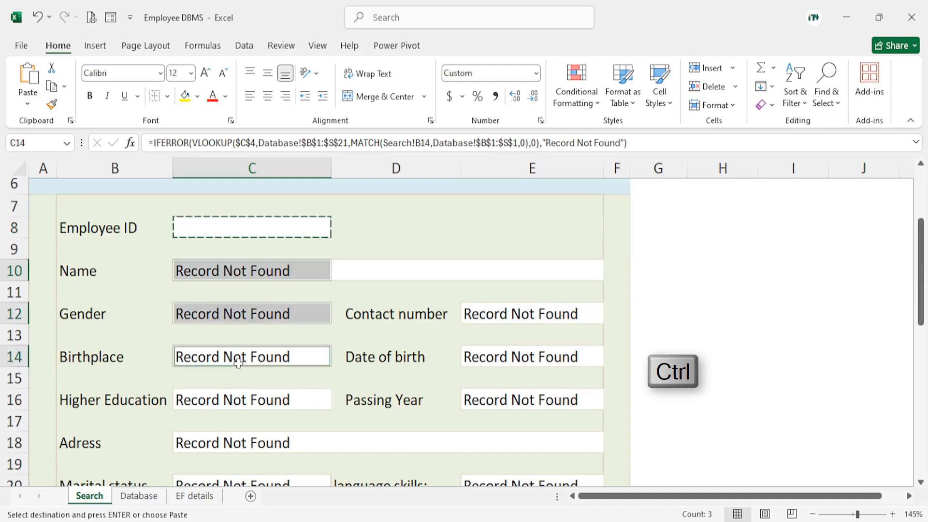
pyautogui.keyDown('ctrl'); pyautogui.click(229, 397); pyautogui.keyUp('ctrl')
pyautogui.keyDown('ctrl'); pyautogui.click(499, 326); pyautogui.keyUp('ctrl')
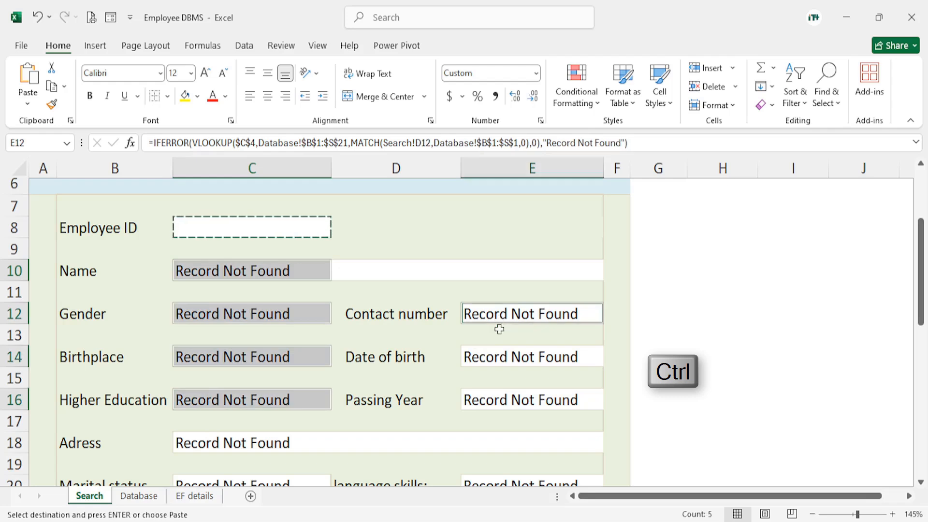
pyautogui.keyDown('ctrl'); pyautogui.click(501, 356); pyautogui.keyUp('ctrl')
pyautogui.keyDown('ctrl'); pyautogui.click(493, 401); pyautogui.keyUp('ctrl')
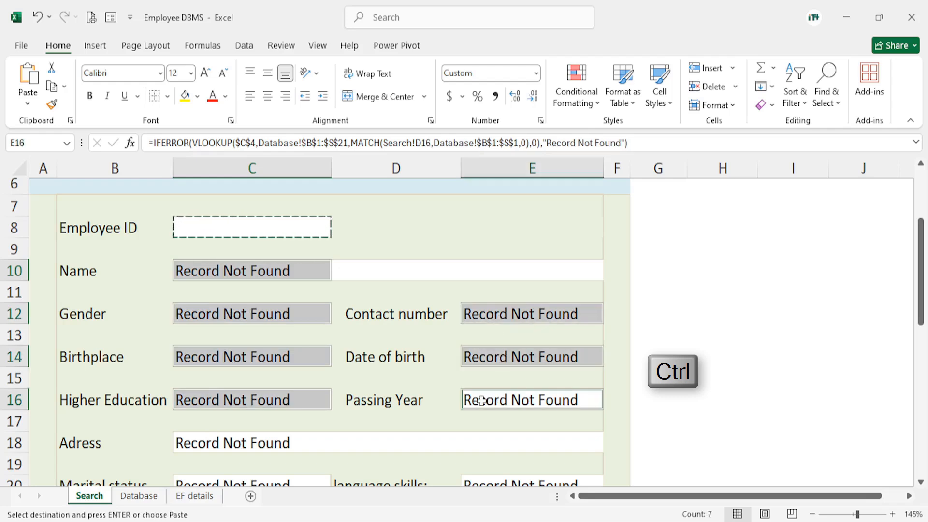
pyautogui.keyDown('ctrl'); pyautogui.click(245, 444); pyautogui.keyUp('ctrl')
pyautogui.scroll(-2, 409, 373)
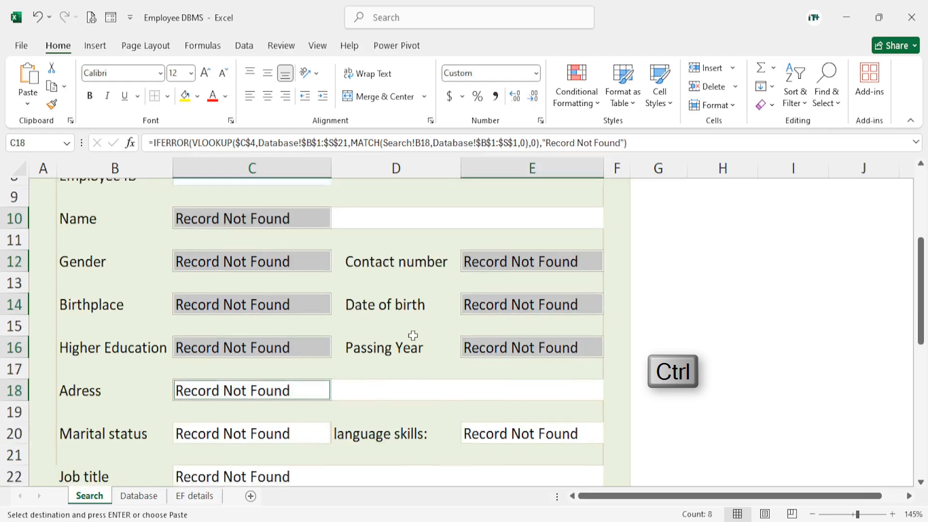
pyautogui.keyDown('ctrl'); pyautogui.click(253, 358); pyautogui.keyUp('ctrl')
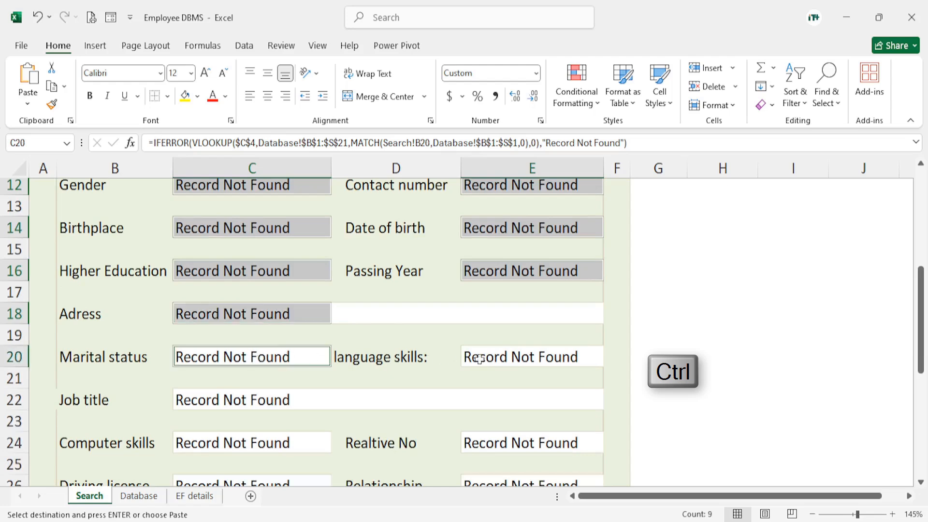
pyautogui.keyDown('ctrl'); pyautogui.click(486, 358); pyautogui.keyUp('ctrl')
pyautogui.keyDown('ctrl'); pyautogui.click(245, 402); pyautogui.keyUp('ctrl')
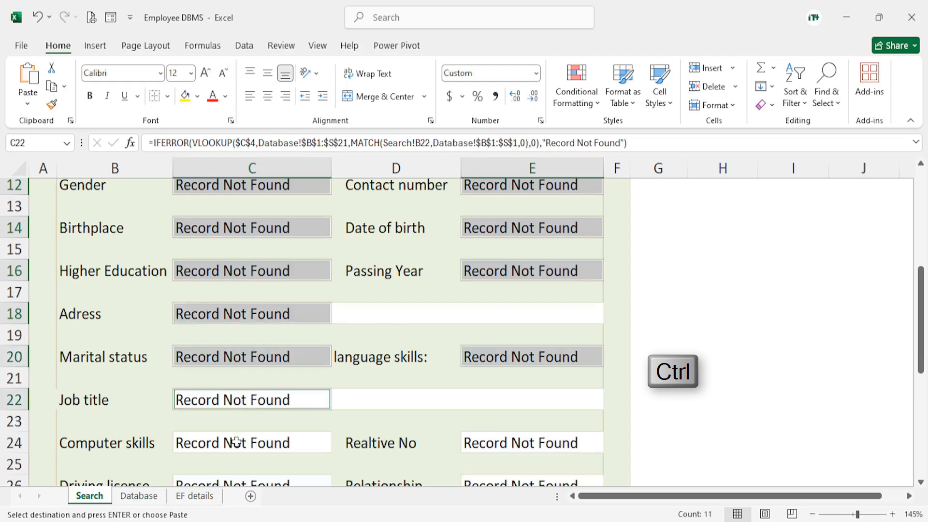
pyautogui.keyDown('ctrl'); pyautogui.click(238, 442); pyautogui.keyUp('ctrl')
pyautogui.keyDown('ctrl'); pyautogui.click(513, 436); pyautogui.keyUp('ctrl')
pyautogui.scroll(-2, 642, 402)
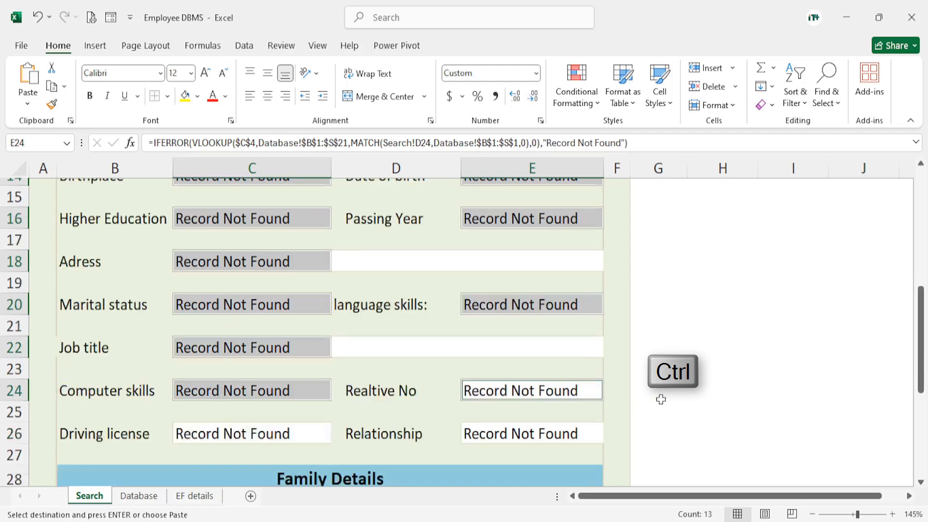
pyautogui.keyDown('ctrl'); pyautogui.click(493, 356); pyautogui.keyUp('ctrl')
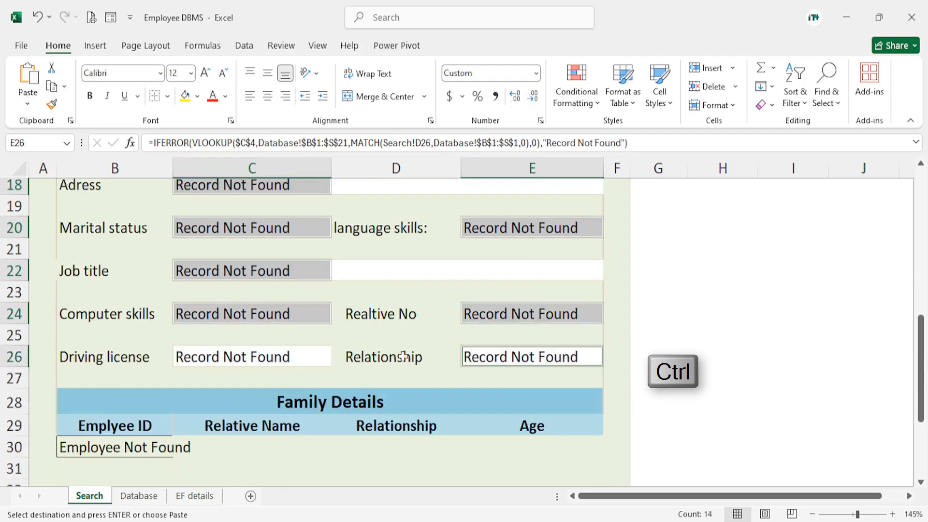
pyautogui.keyDown('ctrl'); pyautogui.click(277, 358); pyautogui.keyUp('ctrl')
pyautogui.scroll(2, 497, 319)
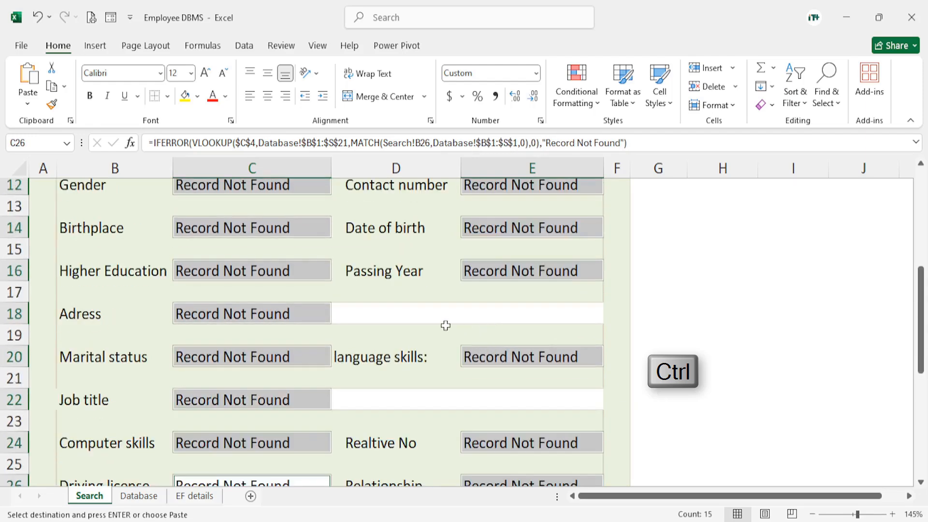
pyautogui.scroll(3, 386, 333)
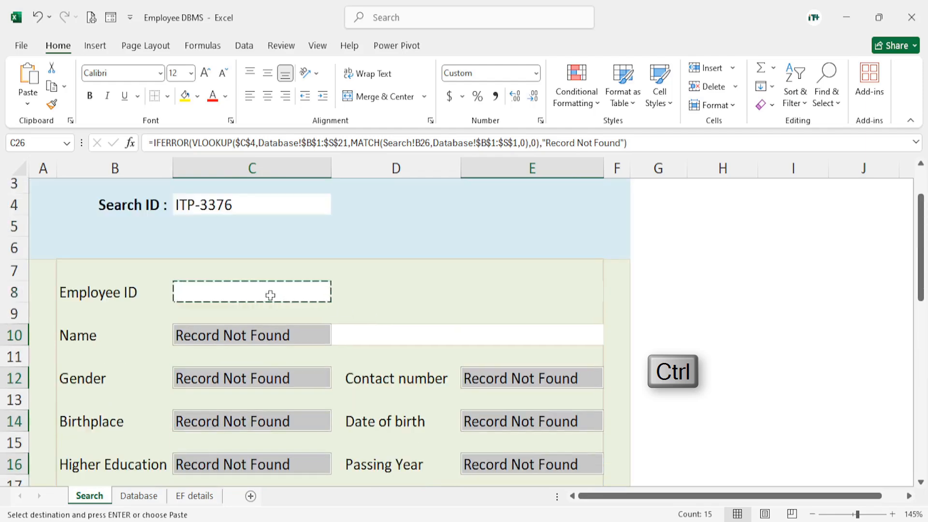
pyautogui.scroll(-3, 507, 420)
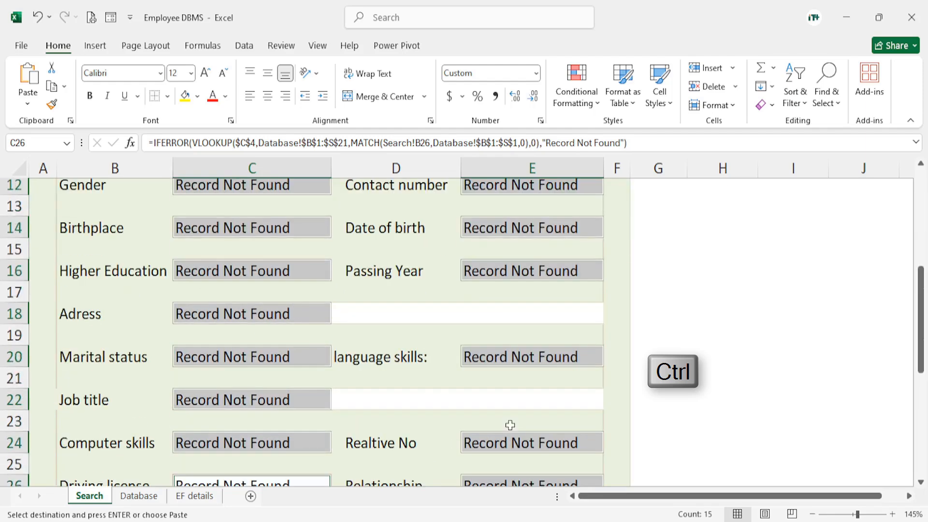
pyautogui.scroll(2, 409, 381)
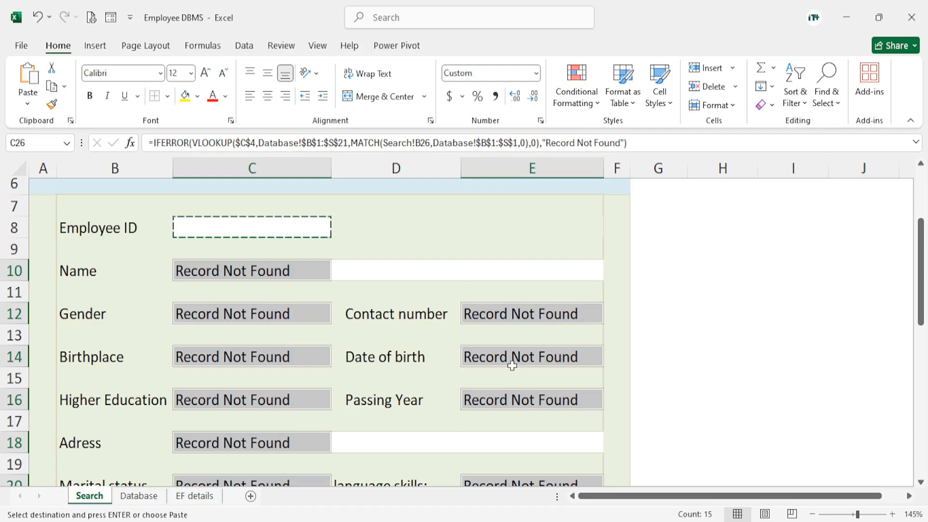
pyautogui.hotkey('ctrl', 'v')
pyautogui.scroll(-5, 513, 366)
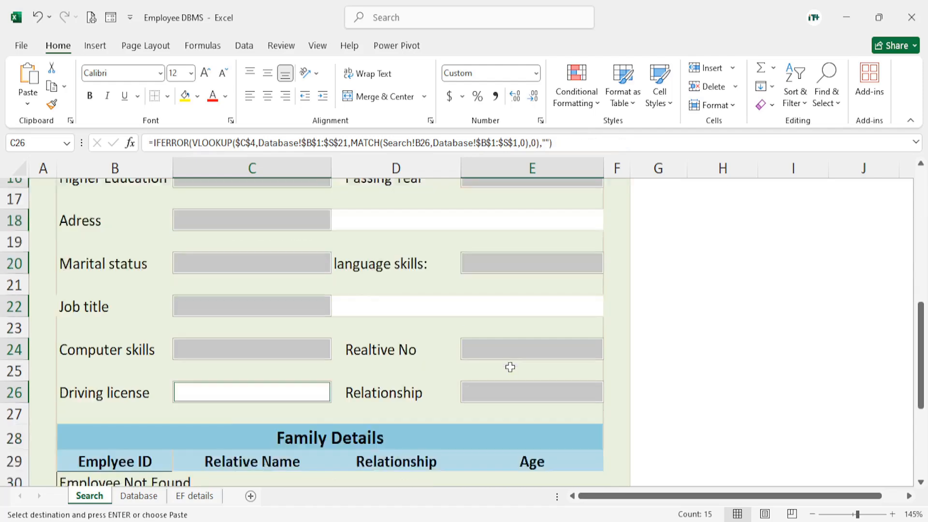
pyautogui.scroll(1, 435, 329)
pyautogui.scroll(3, 435, 330)
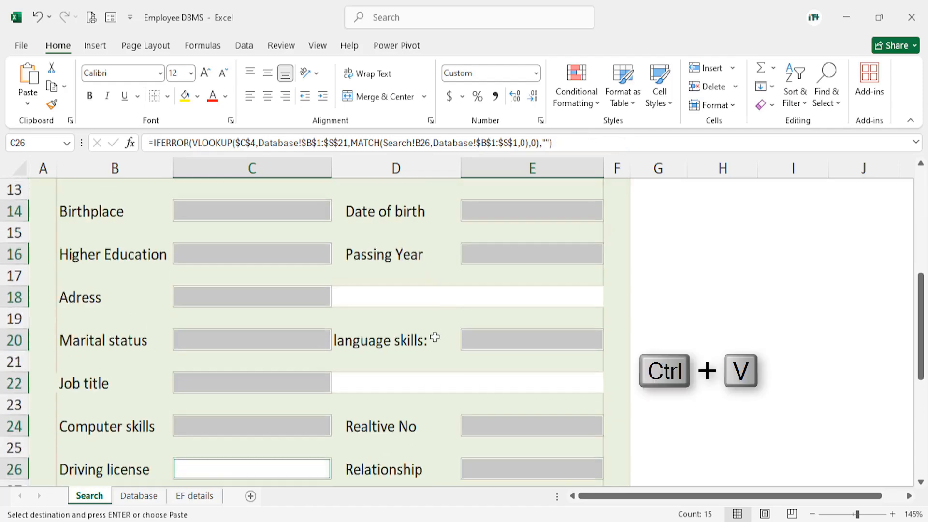
pyautogui.click(693, 297)
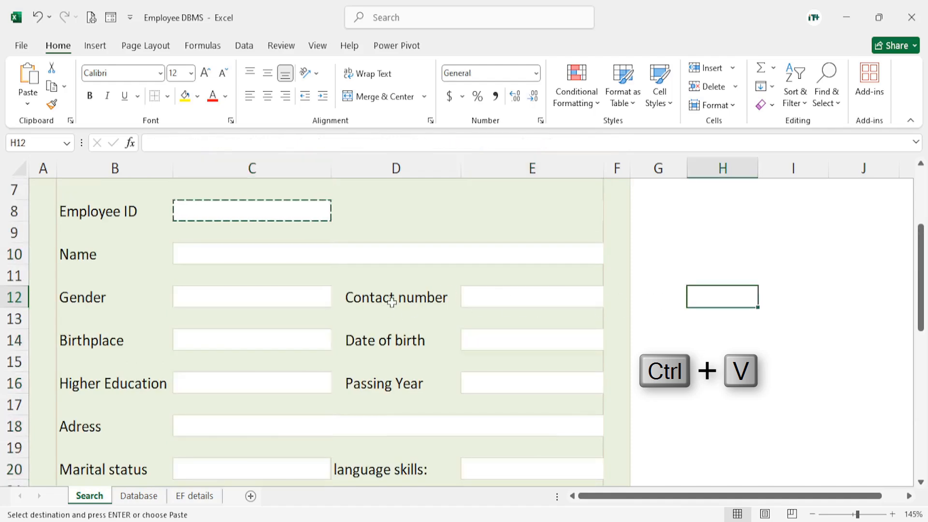
pyautogui.scroll(2, 335, 292)
pyautogui.press('Escape')
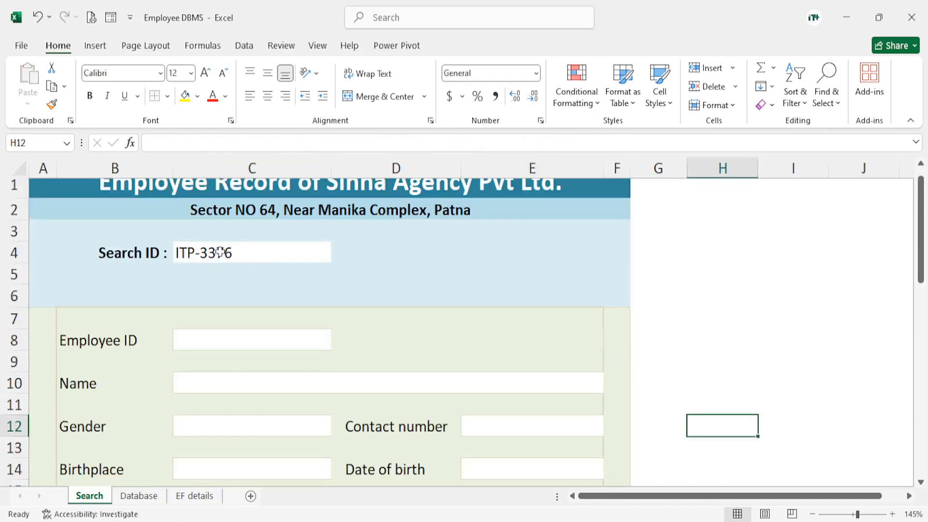
pyautogui.scroll(-2, 310, 380)
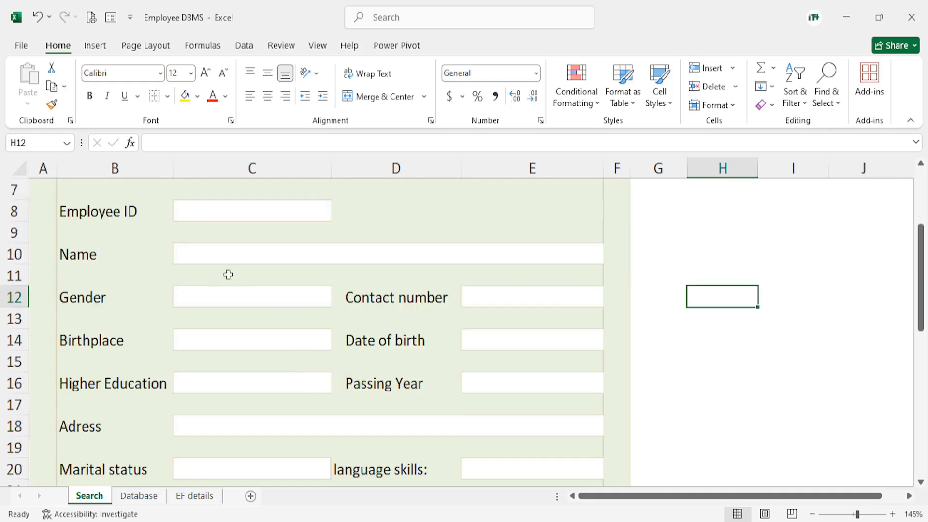
pyautogui.scroll(2, 251, 294)
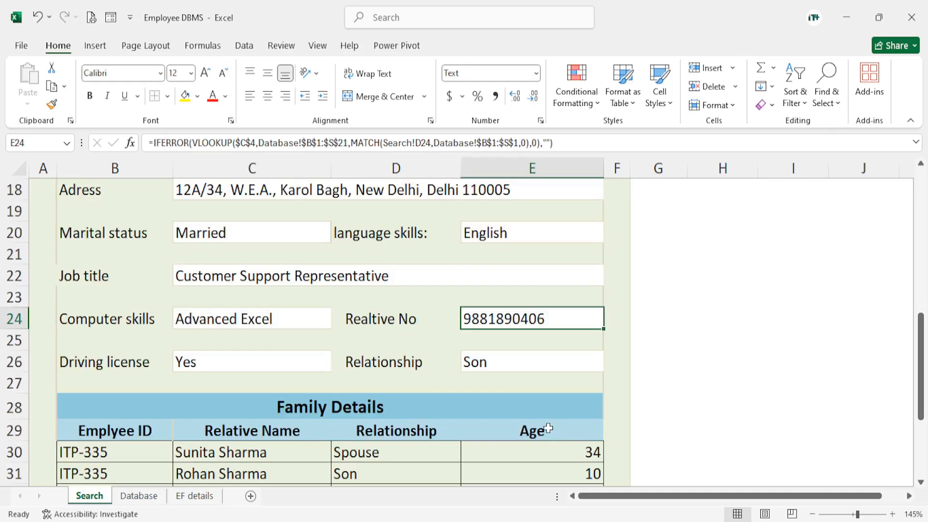
# Examine the Family Details rows B30:E32 for the searched employee and the cell borders around them
pyautogui.scroll(-2, 549, 429)
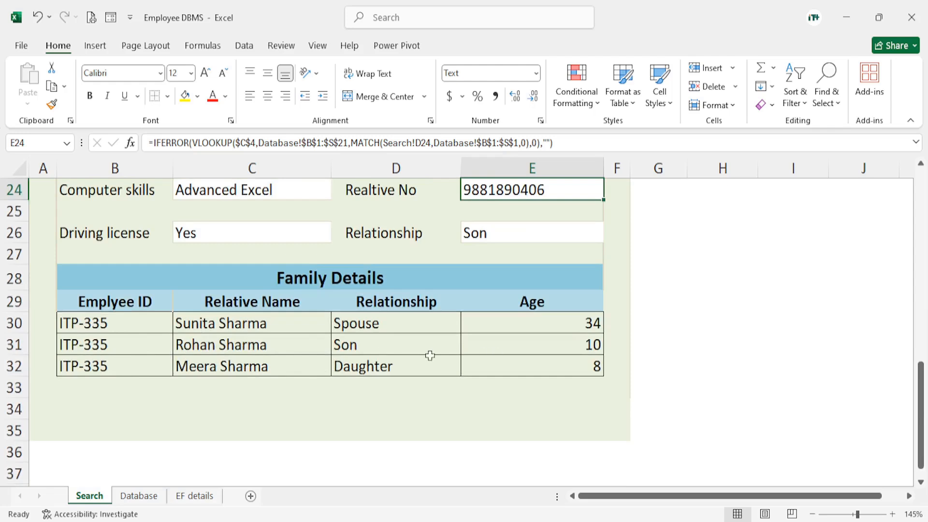
pyautogui.moveTo(80, 328); pyautogui.dragTo(593, 343)
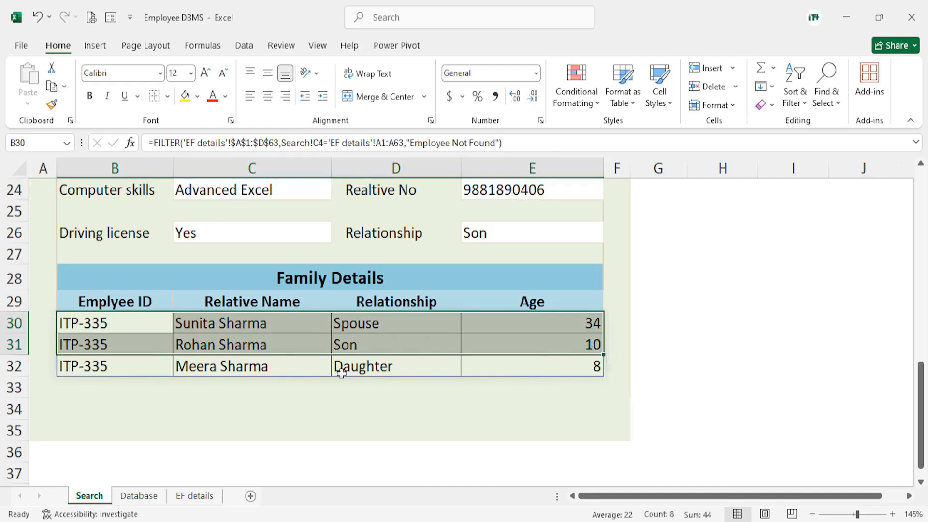
pyautogui.scroll(1, 137, 356)
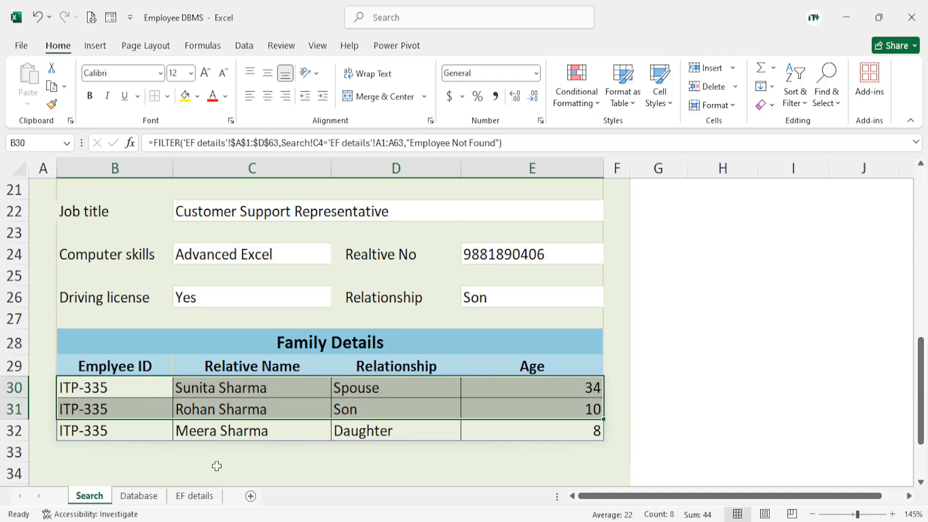
pyautogui.scroll(-1, 216, 466)
pyautogui.click(290, 388)
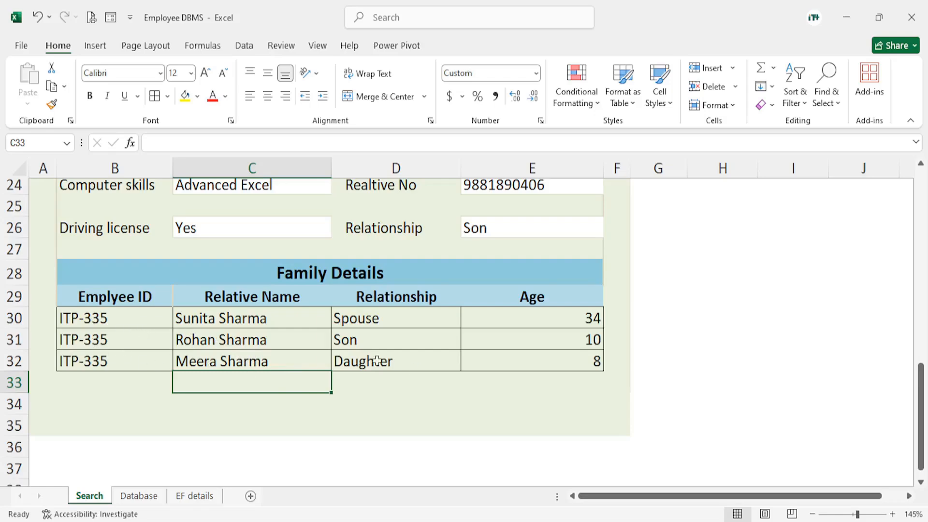
# Change the last two digits of the Search ID in C4 to 81 to look up a different employee
pyautogui.scroll(8, 290, 333)
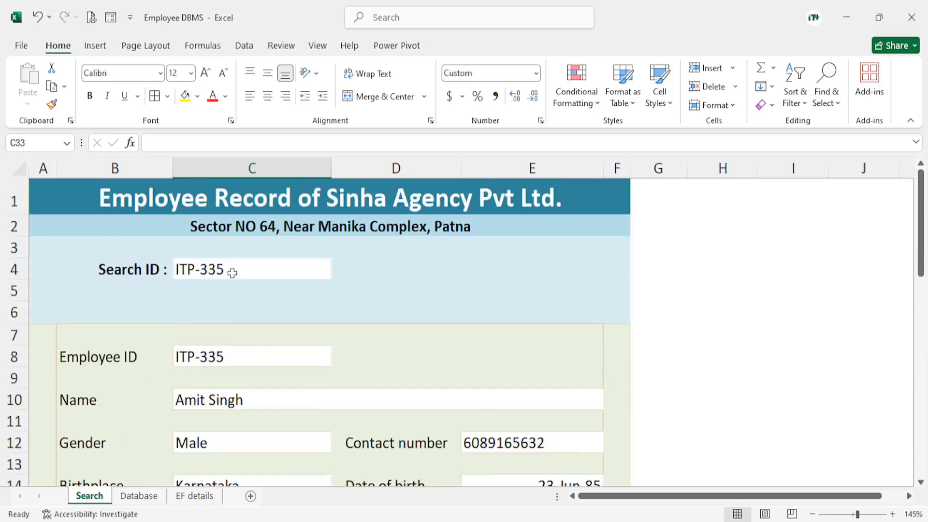
pyautogui.doubleClick(230, 269)
pyautogui.press('BackSpace')
pyautogui.press('BackSpace')
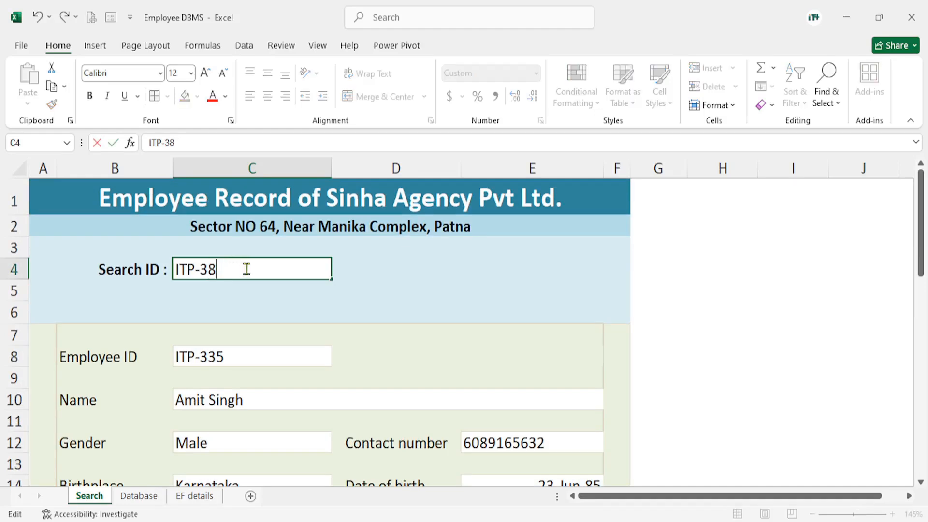
pyautogui.write('81')
pyautogui.press('Return')
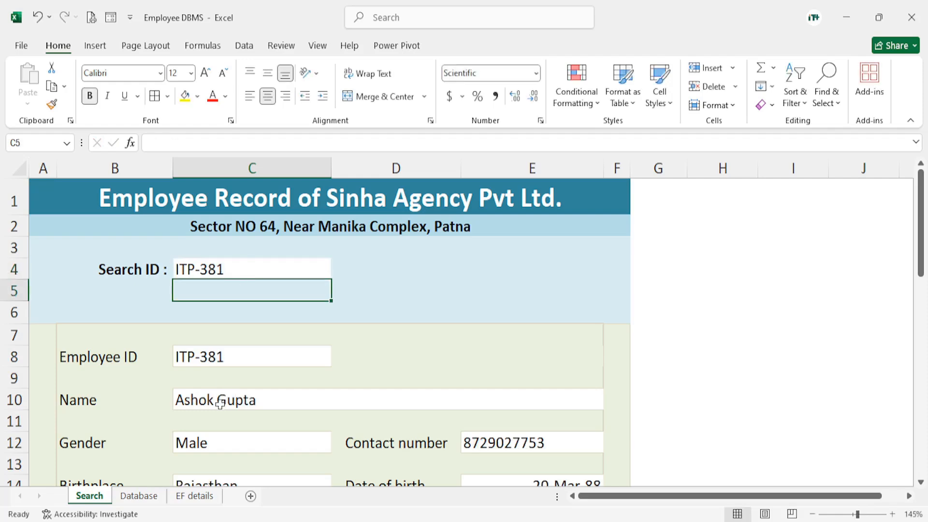
# Examine the Family Details record in B30:E30 and the bordered empty rows B31:E32 beneath it
pyautogui.scroll(-8, 220, 403)
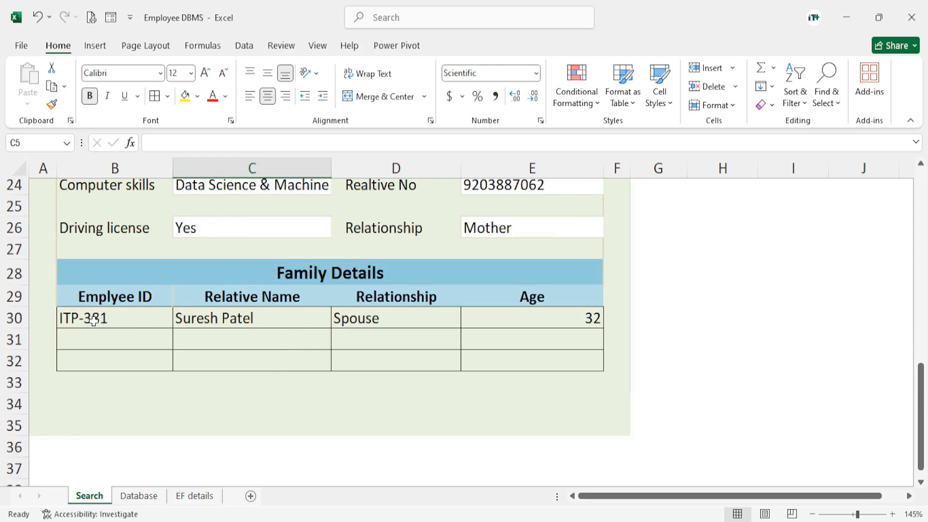
pyautogui.moveTo(93, 321); pyautogui.dragTo(543, 325)
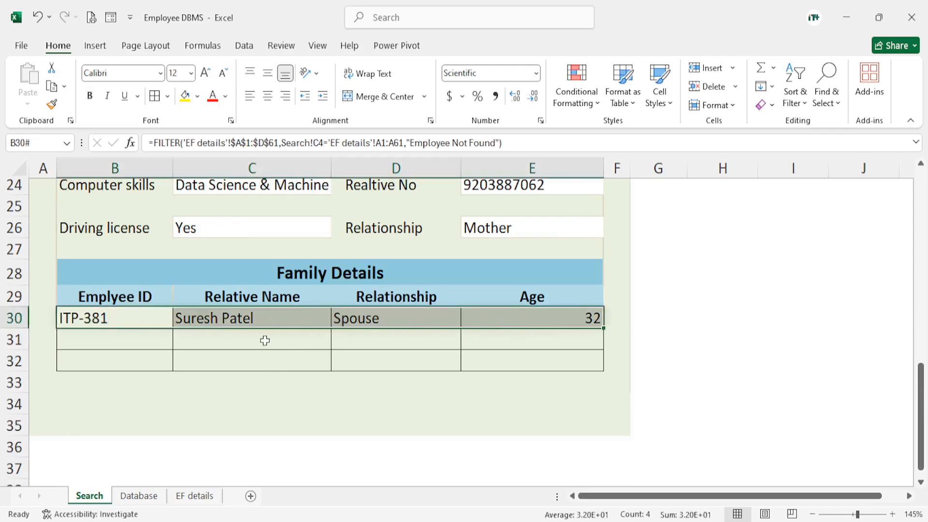
pyautogui.click(287, 340)
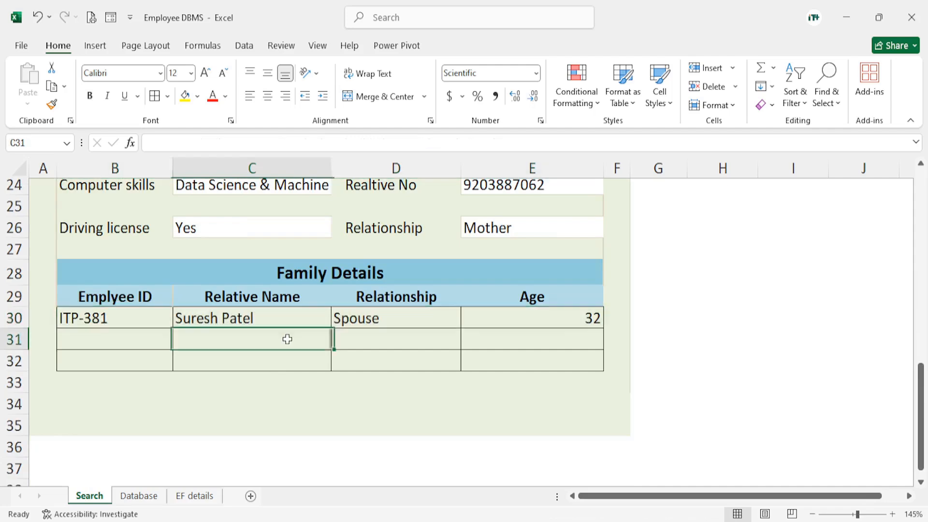
pyautogui.moveTo(84, 338)
pyautogui.mouseDown()
pyautogui.moveTo(83, 350)
pyautogui.moveTo(242, 358)
pyautogui.moveTo(565, 356)
pyautogui.mouseUp()
pyautogui.click(363, 407)
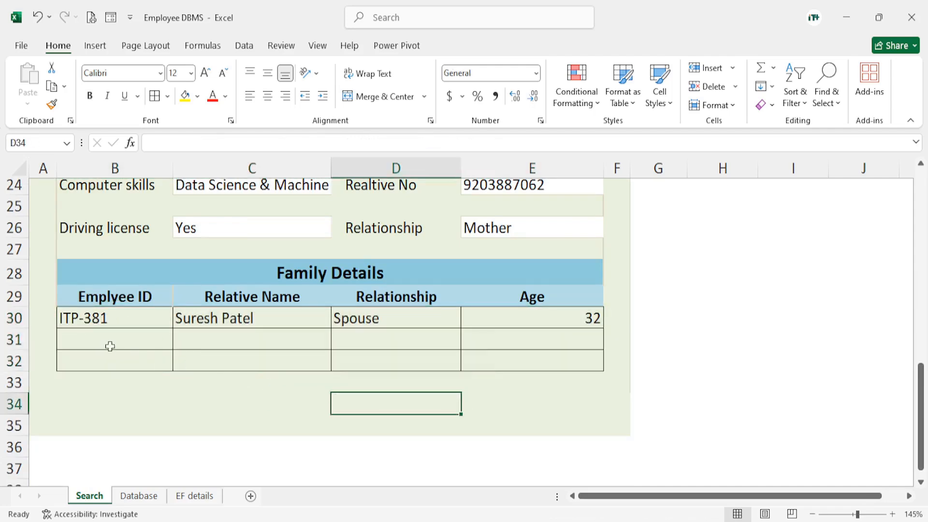
pyautogui.moveTo(107, 345); pyautogui.dragTo(549, 368)
pyautogui.click(292, 398)
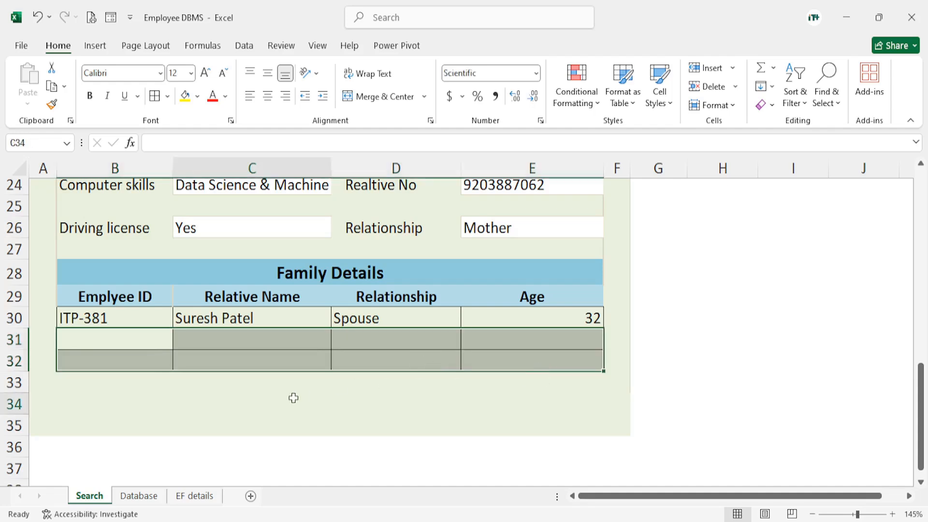
pyautogui.click(108, 319)
pyautogui.moveTo(228, 320); pyautogui.dragTo(534, 332)
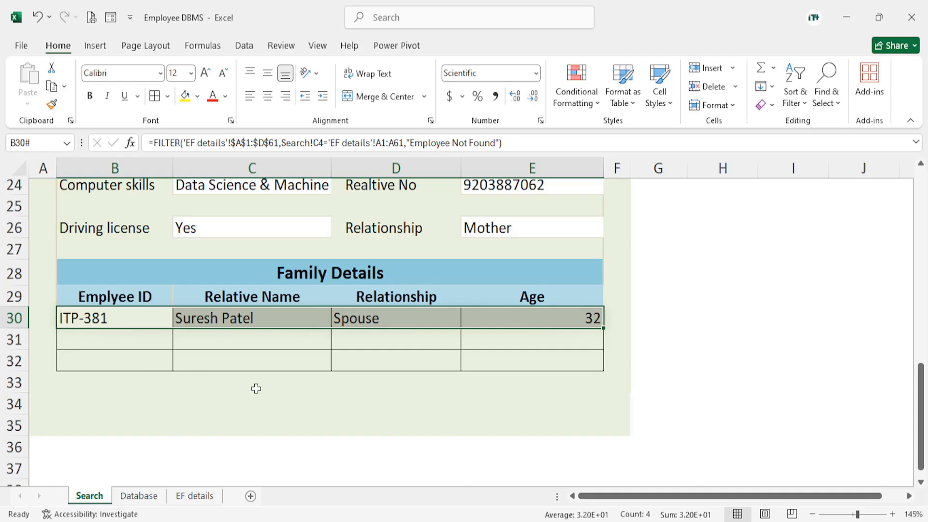
pyautogui.click(229, 396)
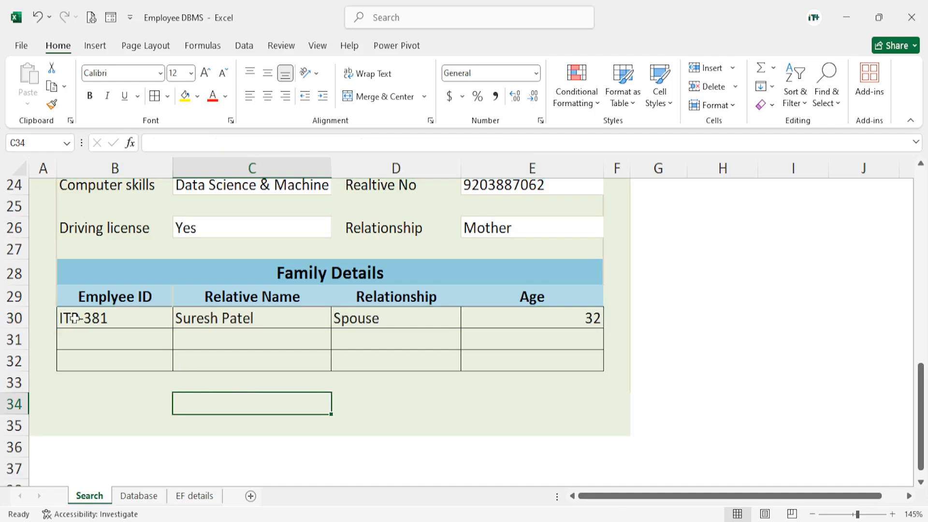
# Remove all borders from the Family Details cells B30:E35
pyautogui.moveTo(74, 318); pyautogui.dragTo(591, 425)
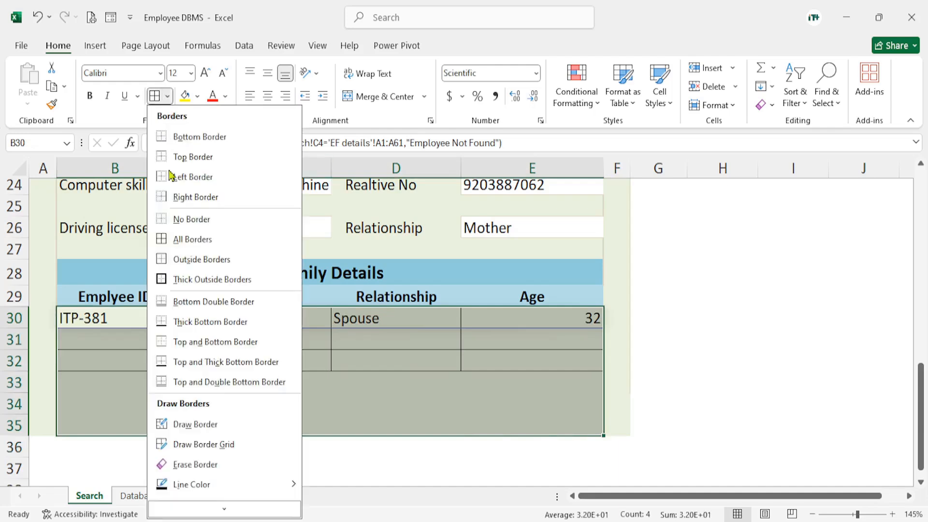
pyautogui.click(167, 96)
pyautogui.click(186, 220)
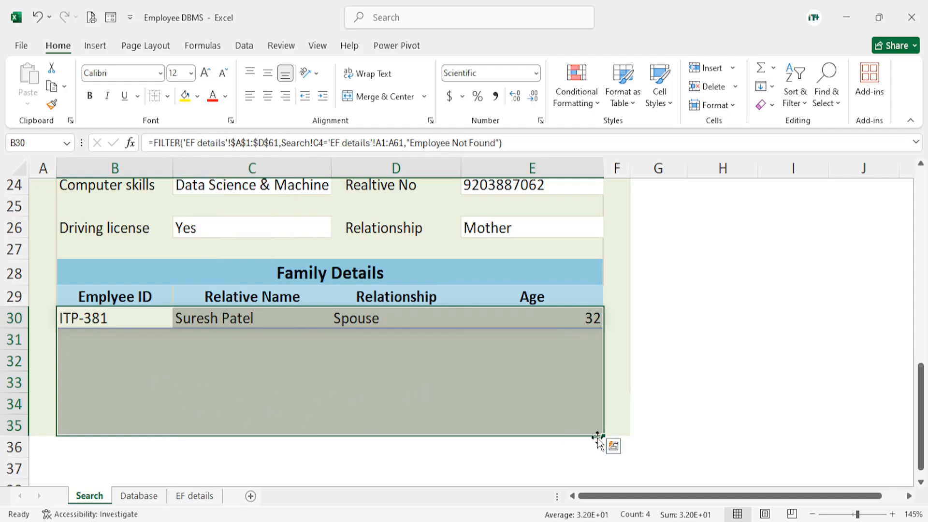
pyautogui.click(660, 407)
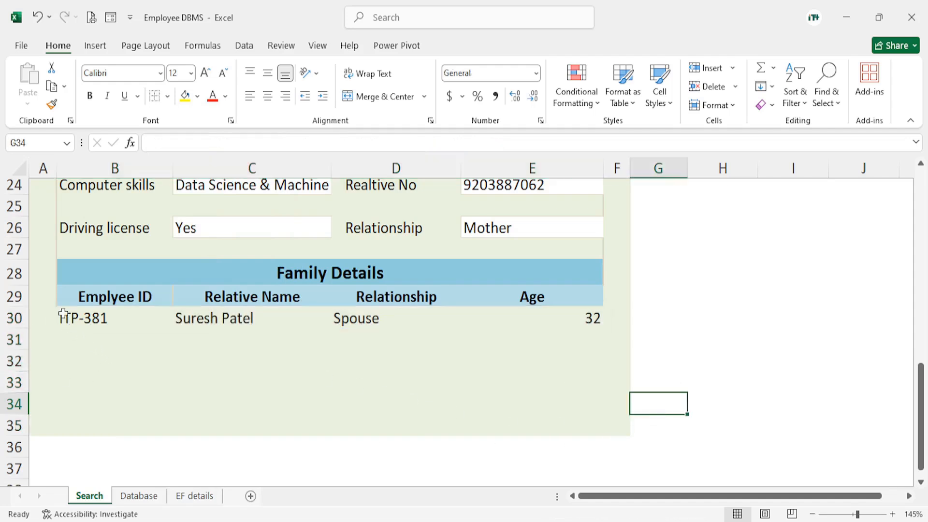
# Start a new conditional formatting rule on B30:E35 that formats only cells containing No Blanks
pyautogui.moveTo(63, 315); pyautogui.dragTo(542, 429)
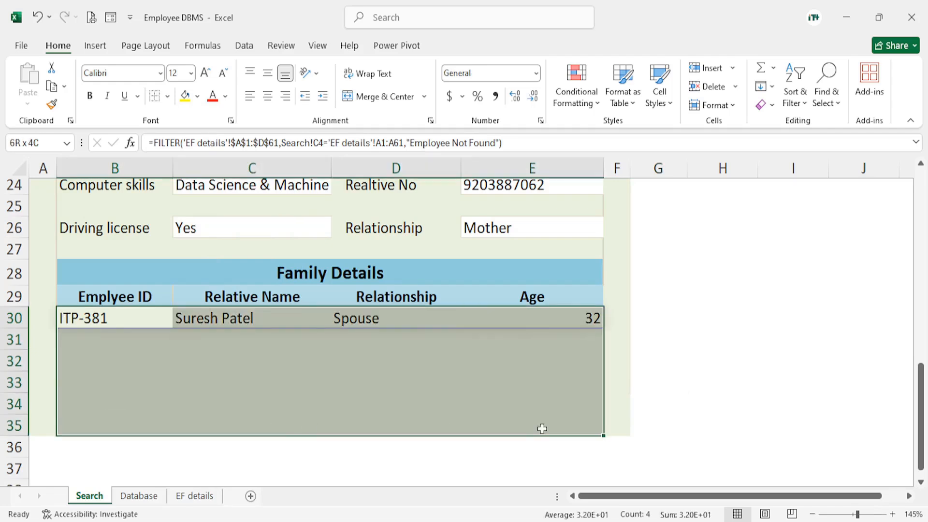
pyautogui.click(582, 99)
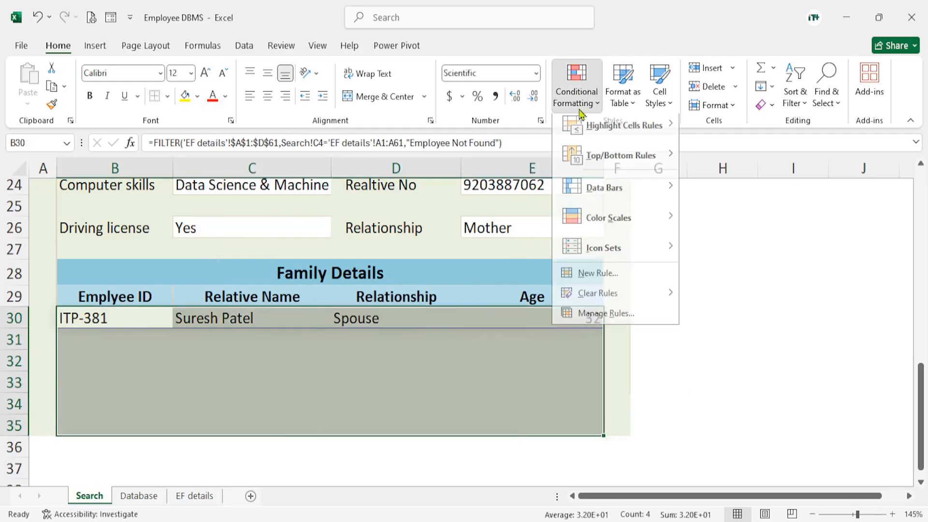
pyautogui.click(598, 280)
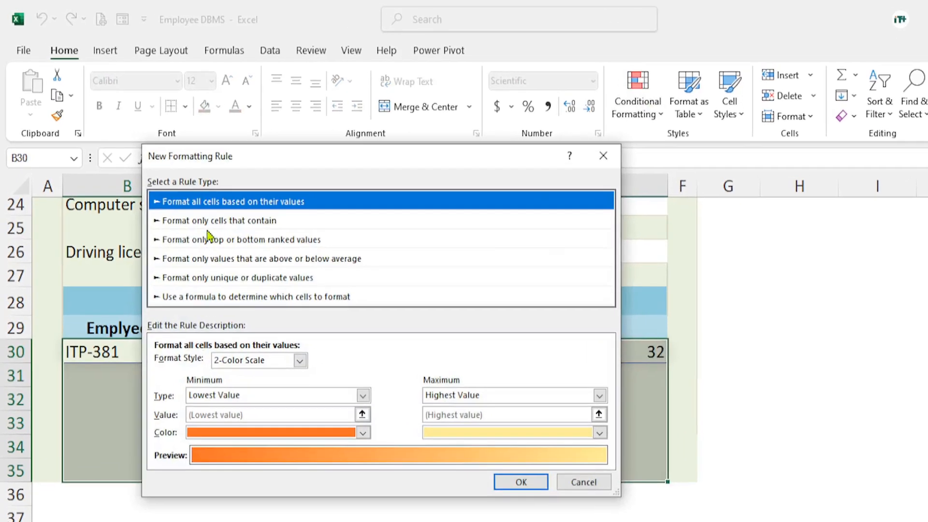
pyautogui.click(208, 221)
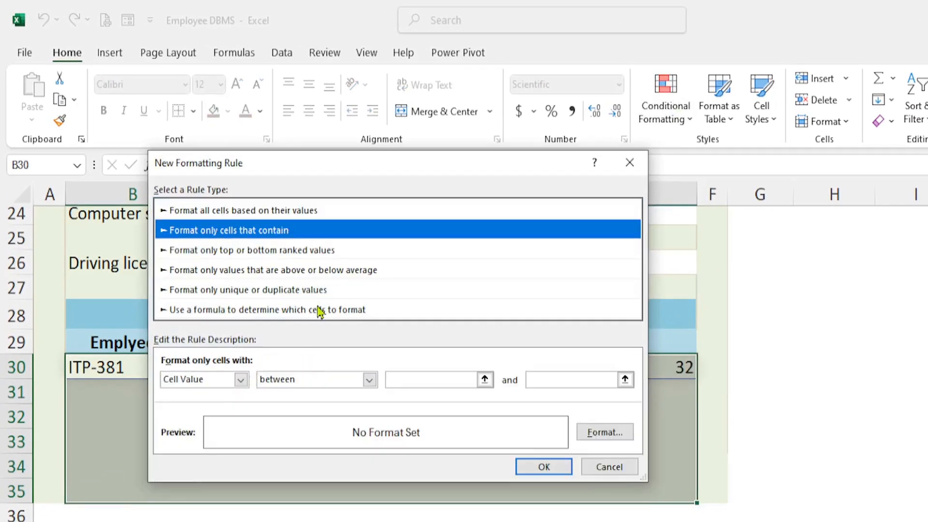
pyautogui.click(242, 380)
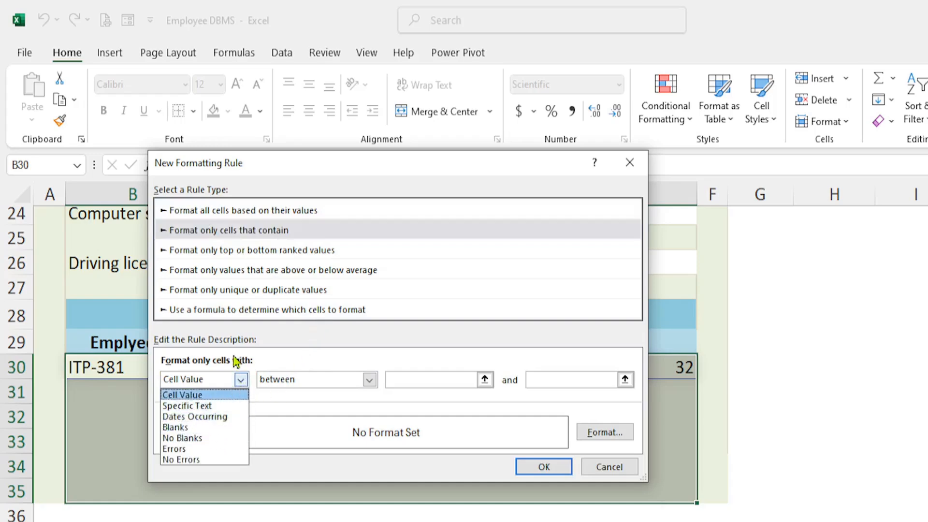
pyautogui.click(196, 439)
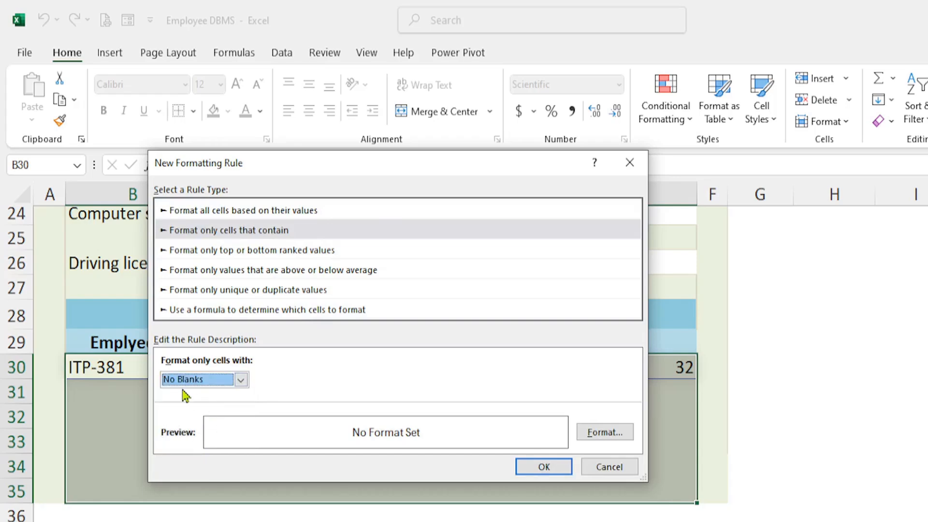
# Give the No Blanks rule an outline border format and apply it to the Family Details cells
pyautogui.click(604, 434)
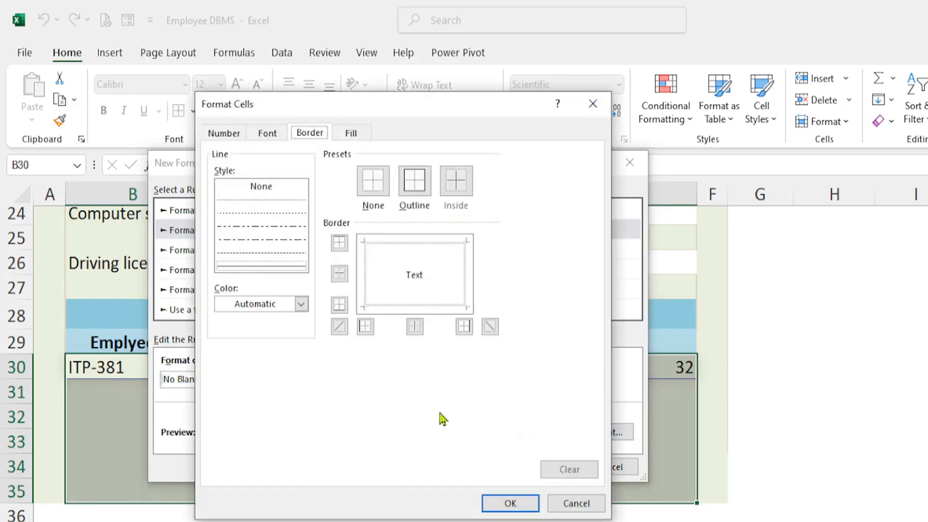
pyautogui.click(415, 182)
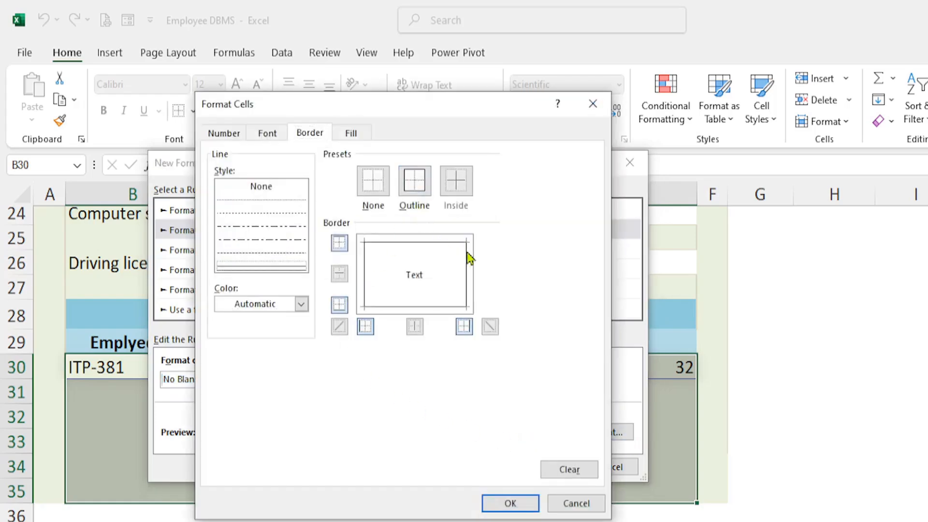
pyautogui.click(513, 505)
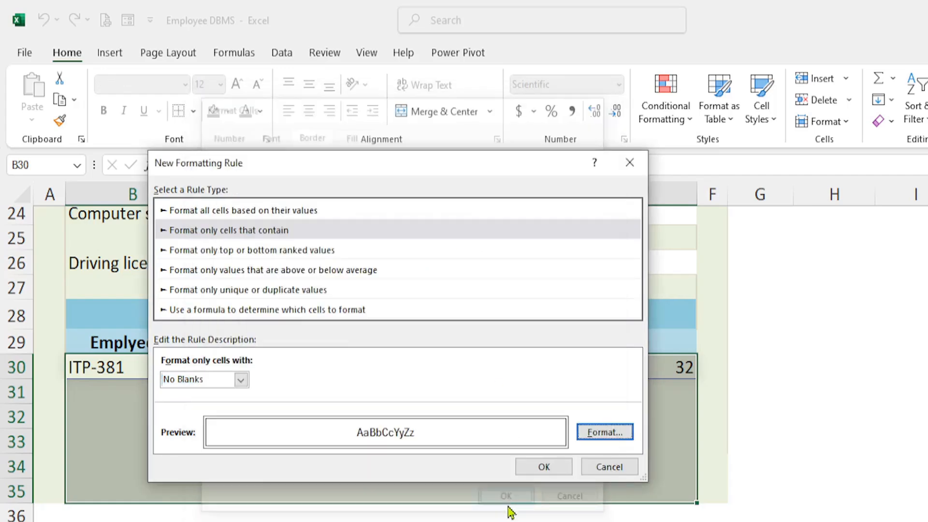
pyautogui.click(540, 470)
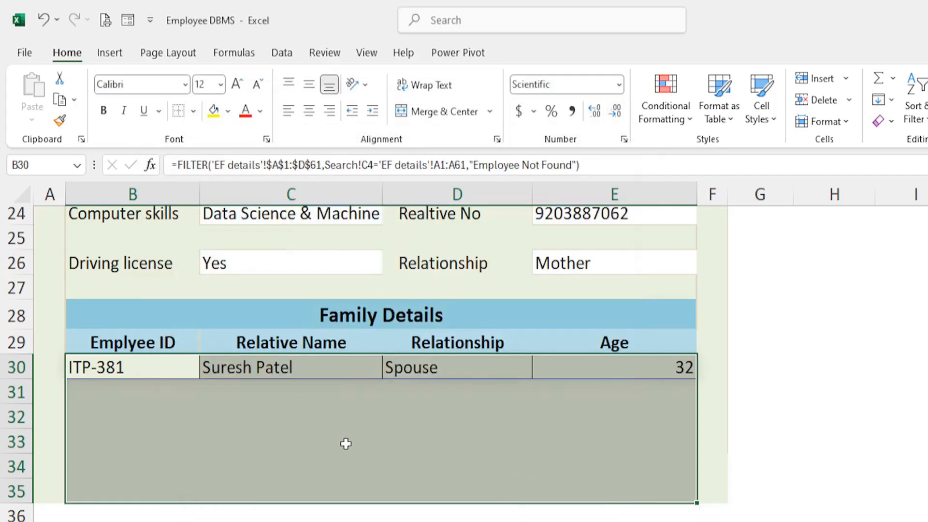
pyautogui.click(346, 441)
pyautogui.click(840, 435)
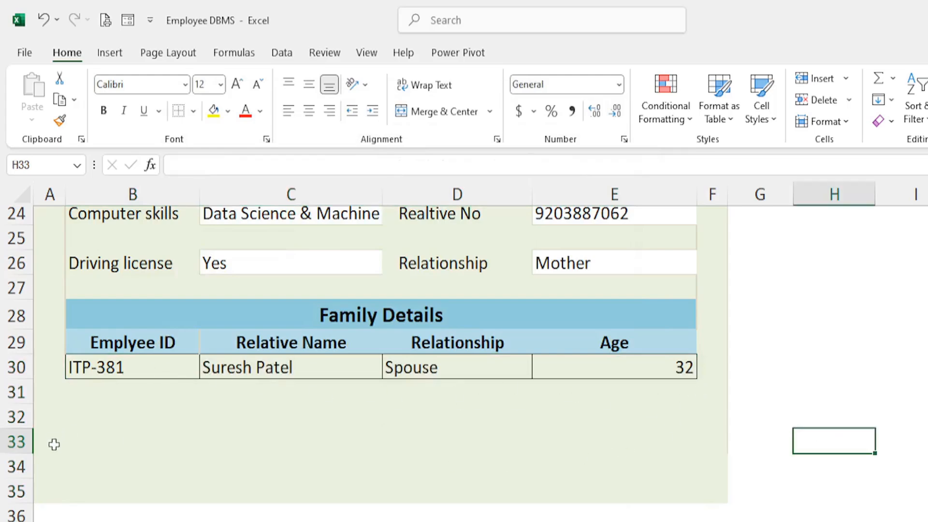
# Change the number in the Search ID in C4 to 400 and check the borders of the Family Details rows
pyautogui.scroll(8, 247, 383)
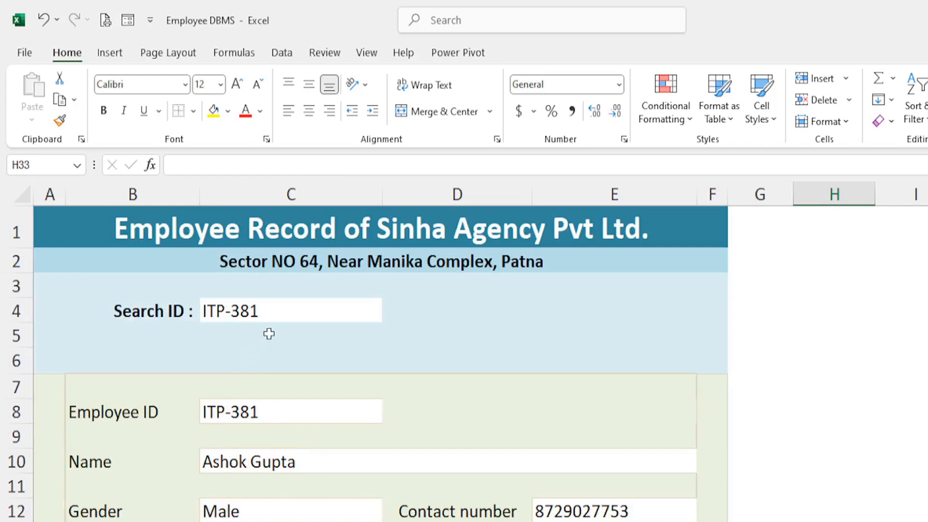
pyautogui.click(269, 309)
pyautogui.doubleClick(270, 309)
pyautogui.press('BackSpace')
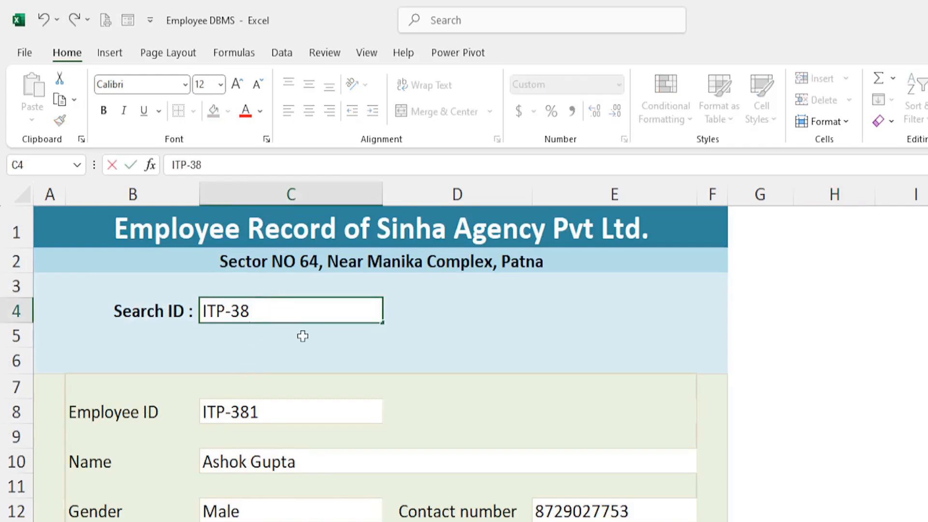
pyautogui.write('400')
pyautogui.press('Return')
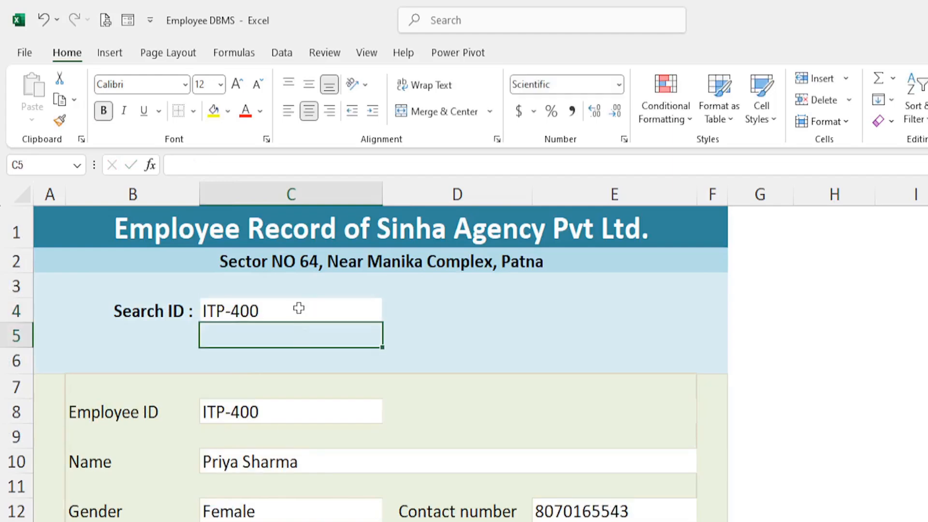
pyautogui.scroll(-7, 332, 436)
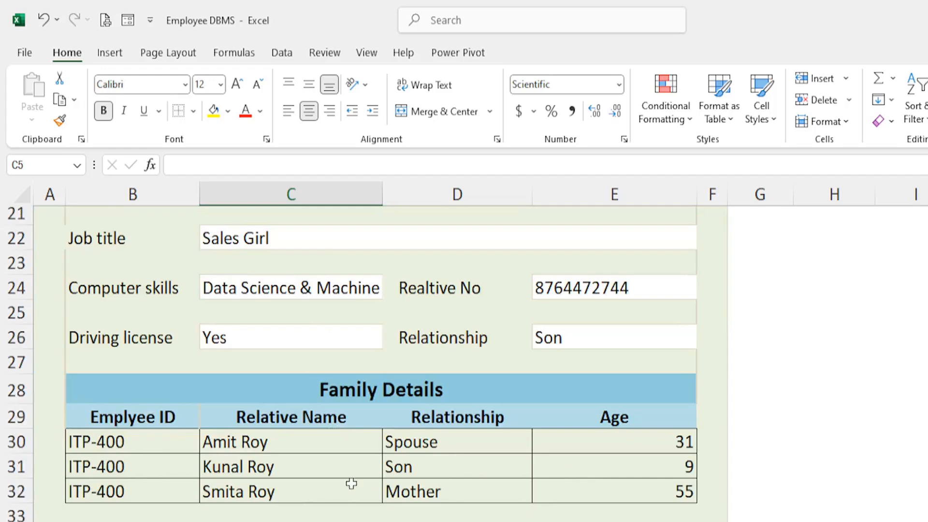
pyautogui.scroll(-2, 307, 430)
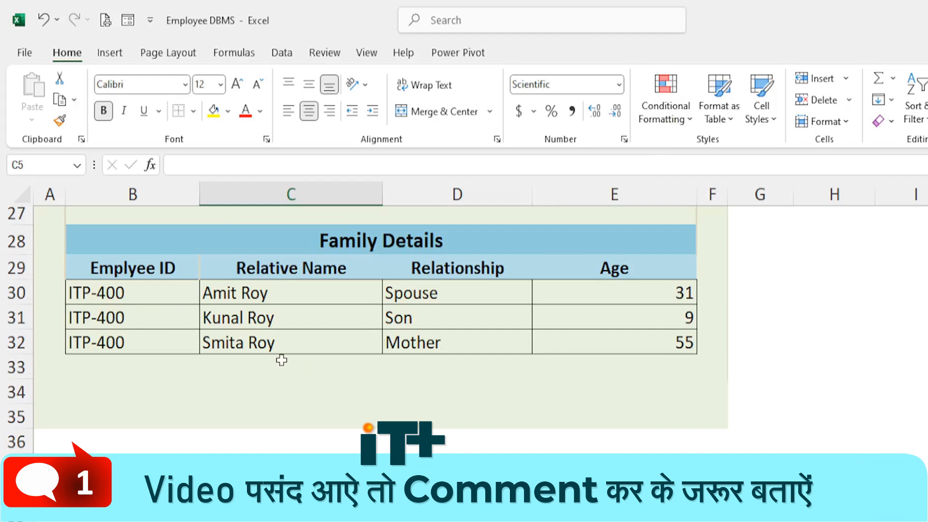
pyautogui.scroll(9, 282, 361)
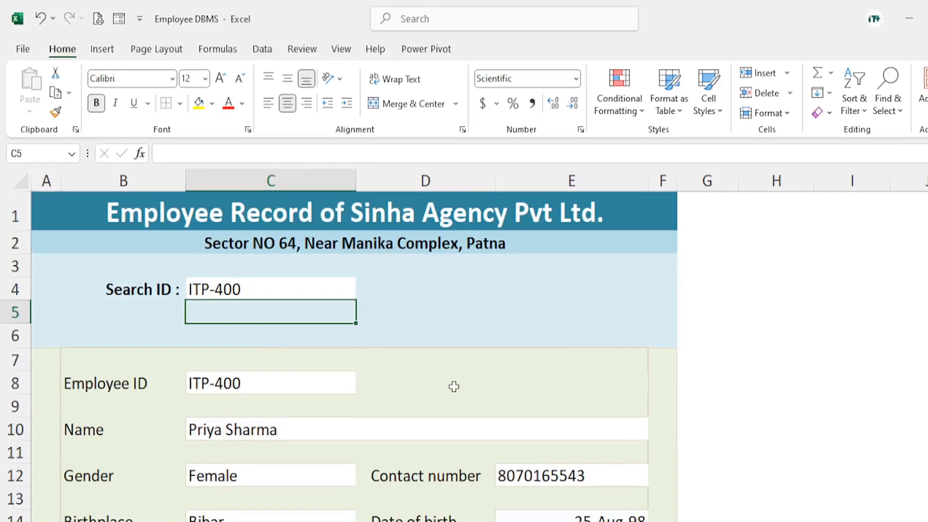
# Overwrite the Name formula in C10 with the text "hj"
pyautogui.click(455, 399)
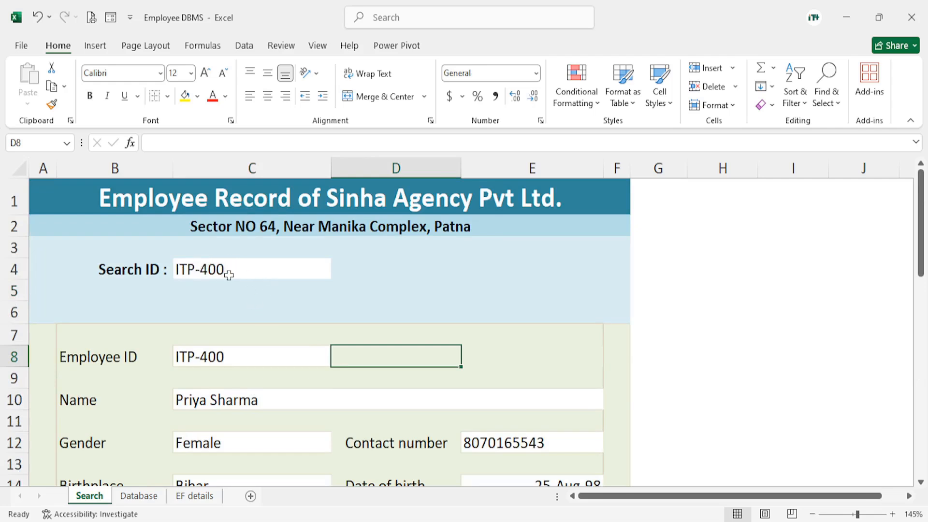
pyautogui.scroll(-2, 255, 345)
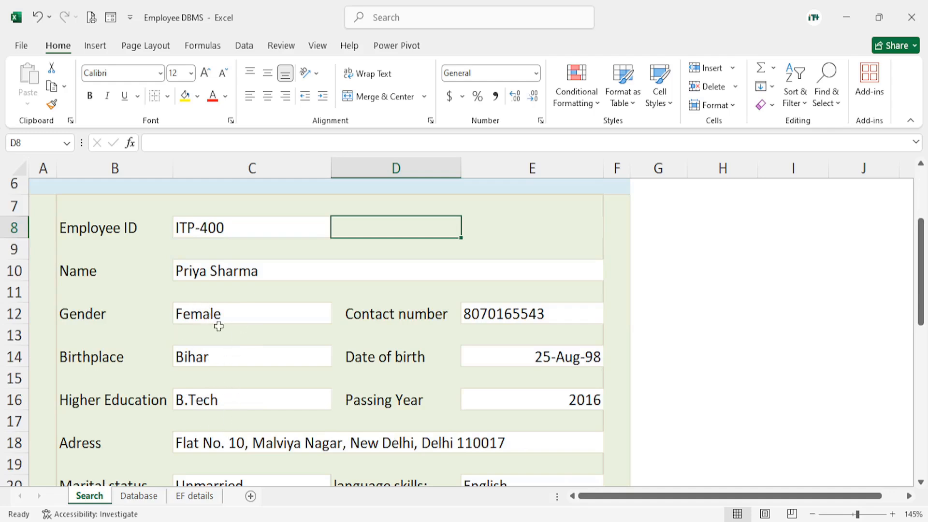
pyautogui.click(204, 316)
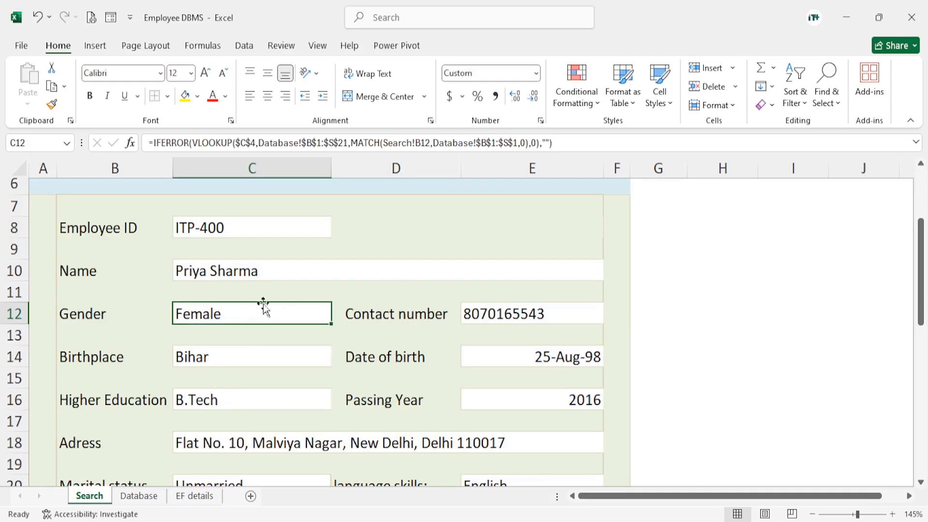
pyautogui.scroll(1, 260, 314)
pyautogui.click(207, 340)
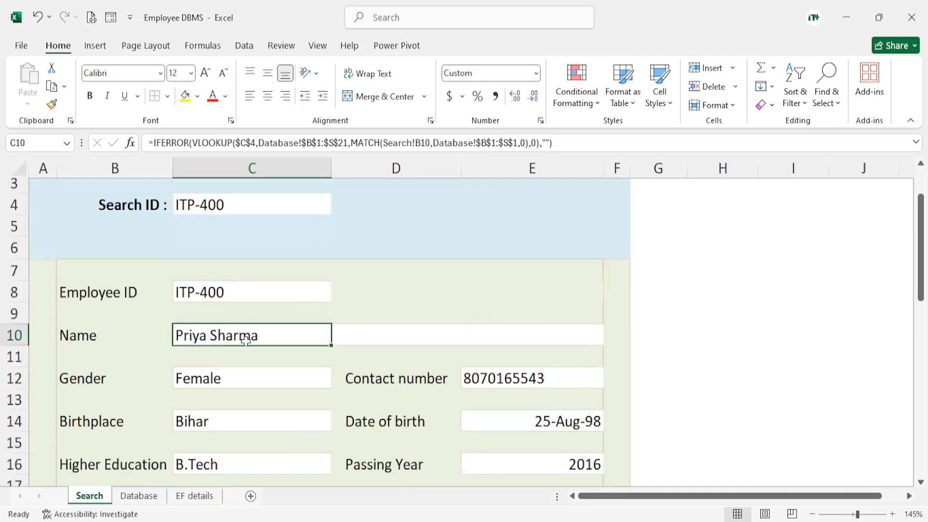
pyautogui.write('hj')
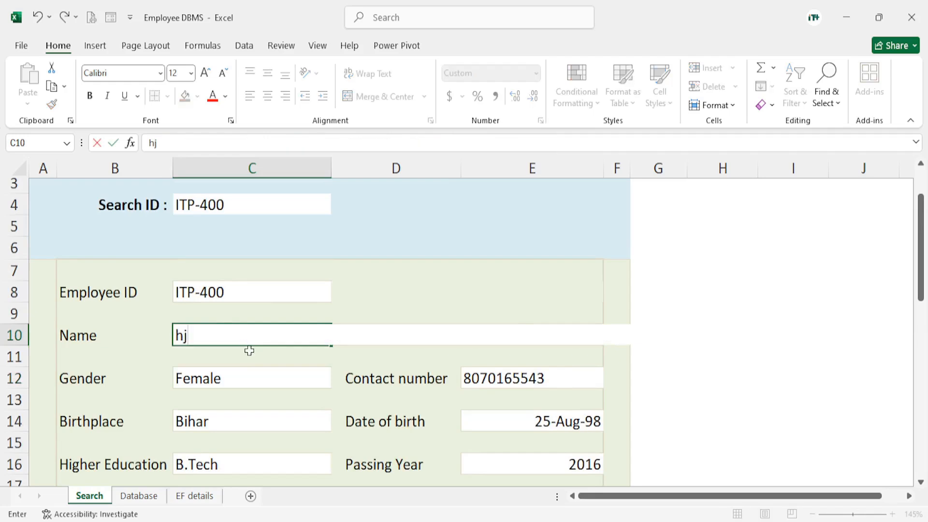
pyautogui.click(743, 344)
pyautogui.press('Return')
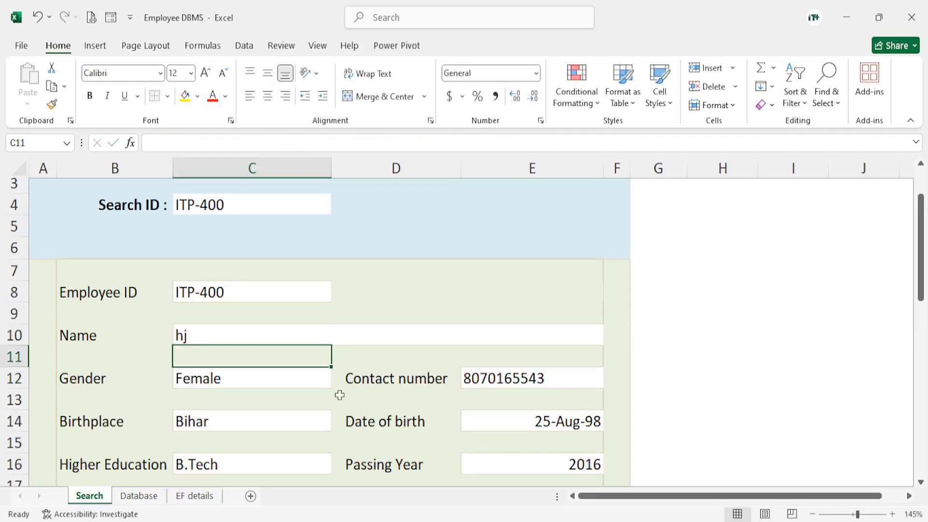
# Change the number in the Search ID in C4 to 335 and check the overwritten Name cell C10
pyautogui.doubleClick(228, 205)
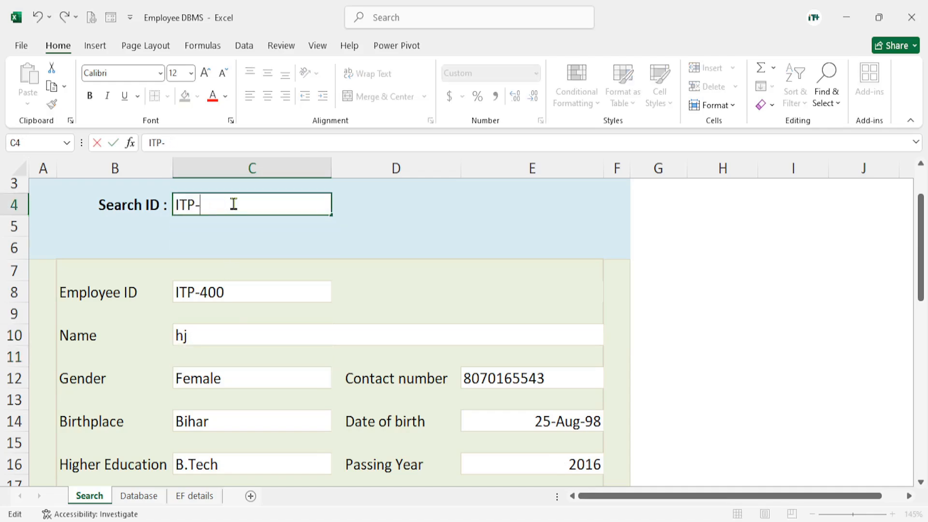
pyautogui.press('Return')
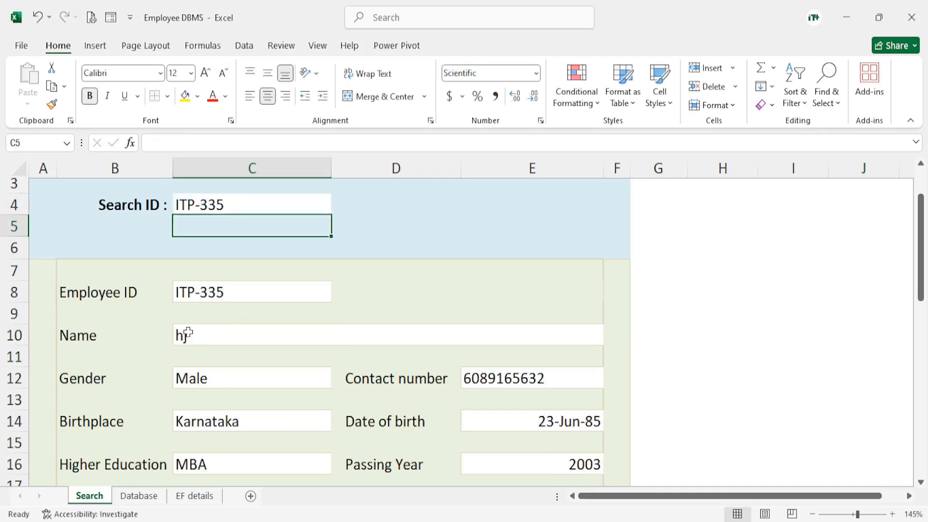
pyautogui.click(213, 335)
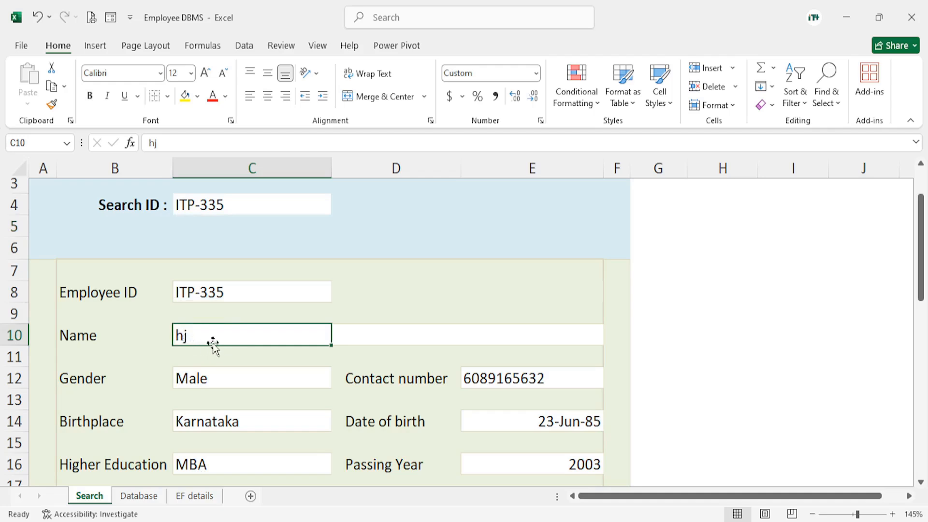
# Undo the last Search ID change and the overwriting of the Name formula in C10
pyautogui.hotkey('ctrl', 'z')
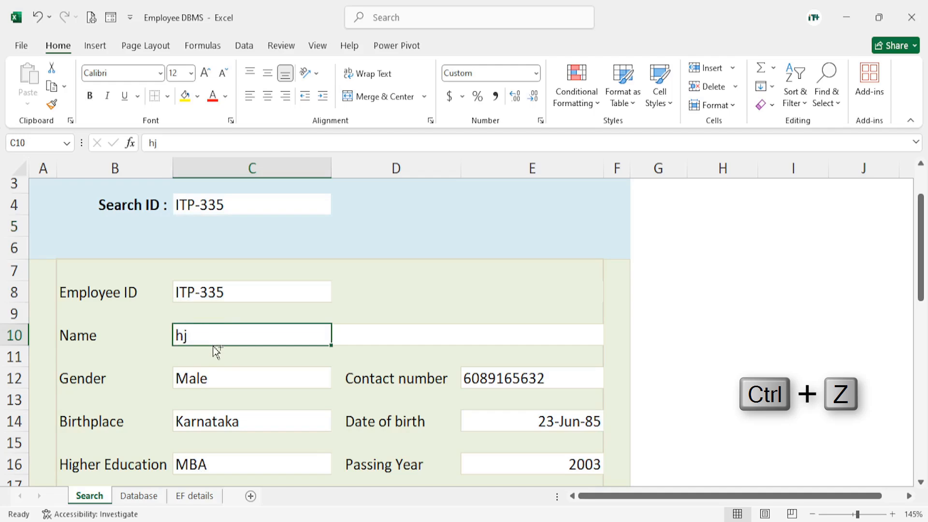
pyautogui.hotkey('ctrl', 'z')
pyautogui.hotkey('ctrl', 'z')
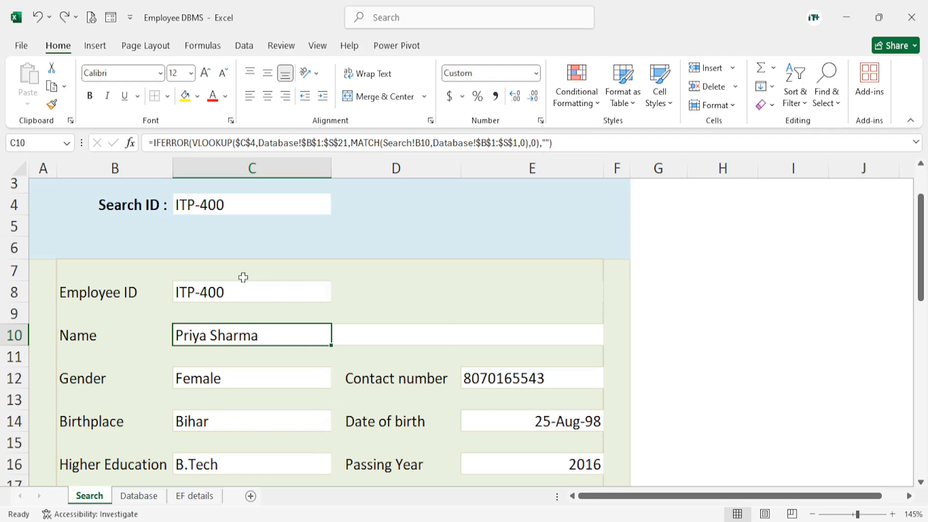
pyautogui.scroll(-3, 478, 405)
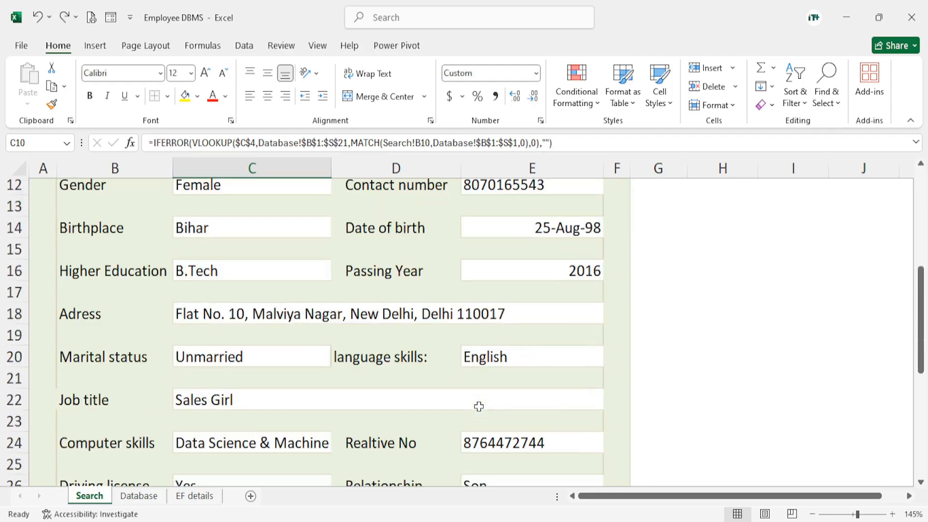
pyautogui.scroll(4, 477, 406)
pyautogui.click(222, 287)
pyautogui.click(226, 277)
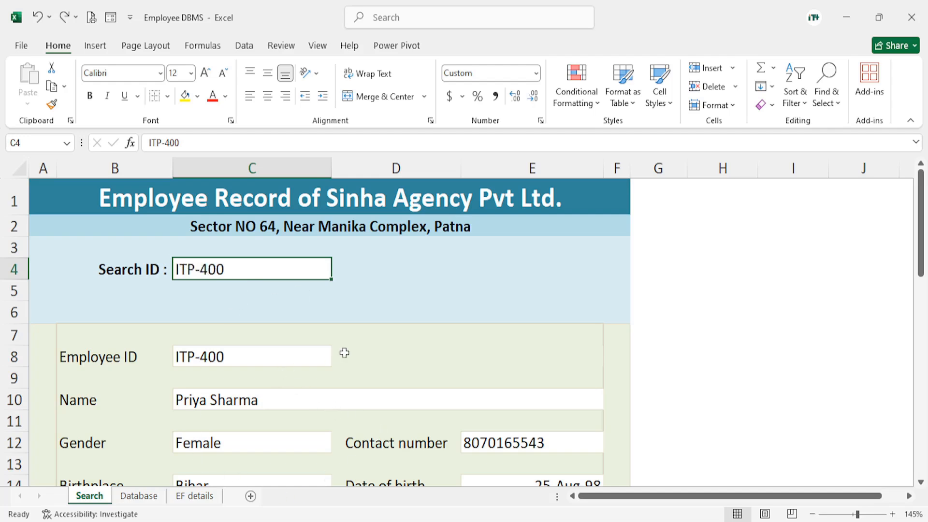
# Set up protection for the Search sheet, additionally allowing users to edit objects, delete rows and insert hyperlinks
pyautogui.click(17, 168)
pyautogui.click(471, 319)
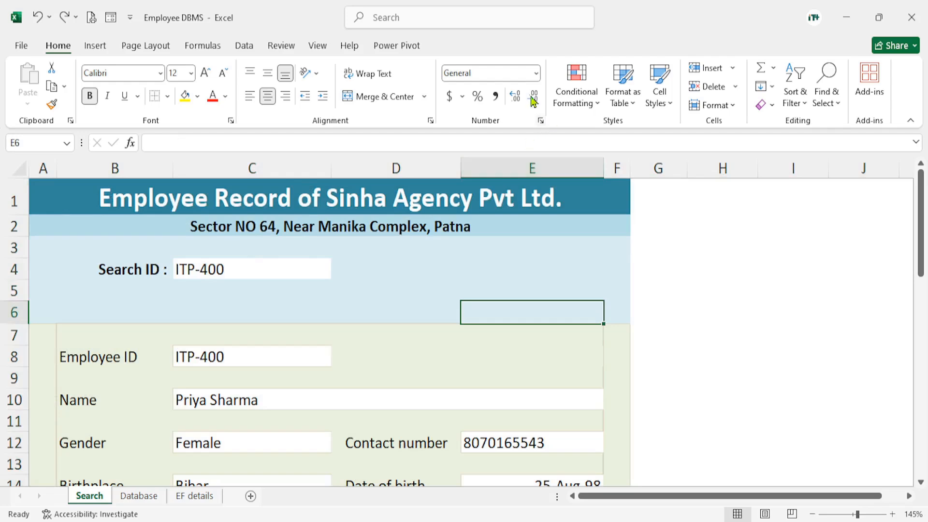
pyautogui.click(317, 46)
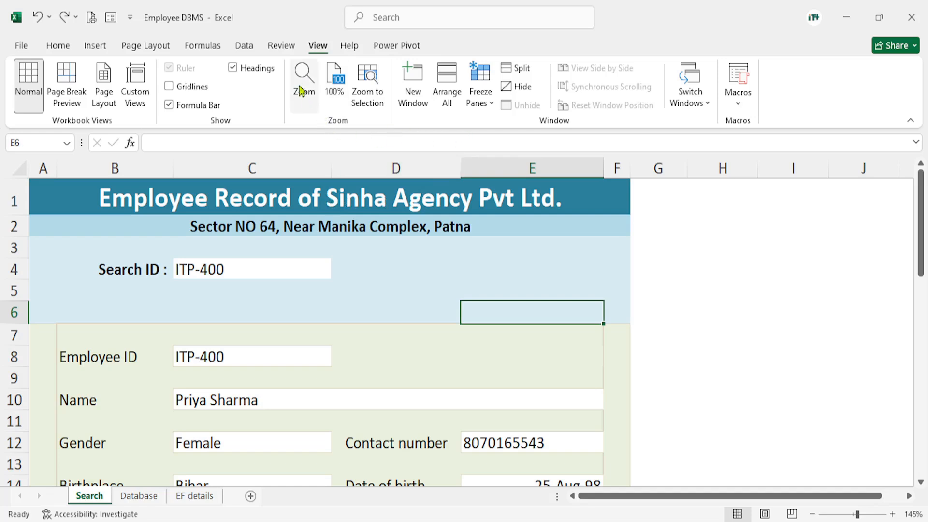
pyautogui.click(281, 47)
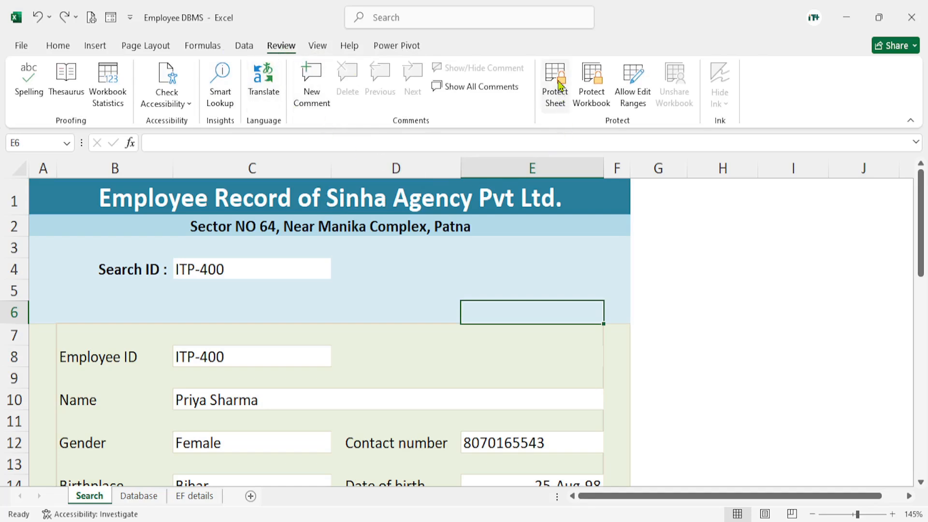
pyautogui.click(560, 87)
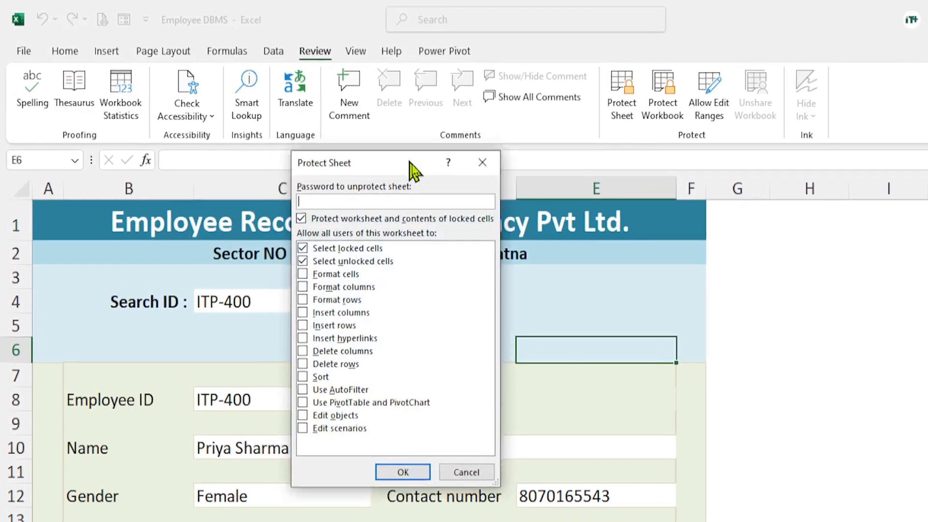
pyautogui.moveTo(413, 170); pyautogui.dragTo(601, 196)
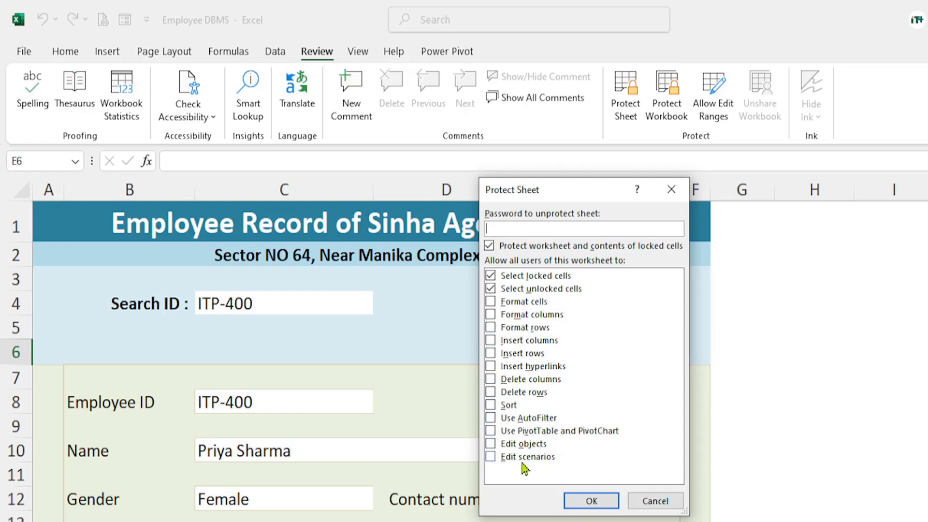
pyautogui.click(491, 444)
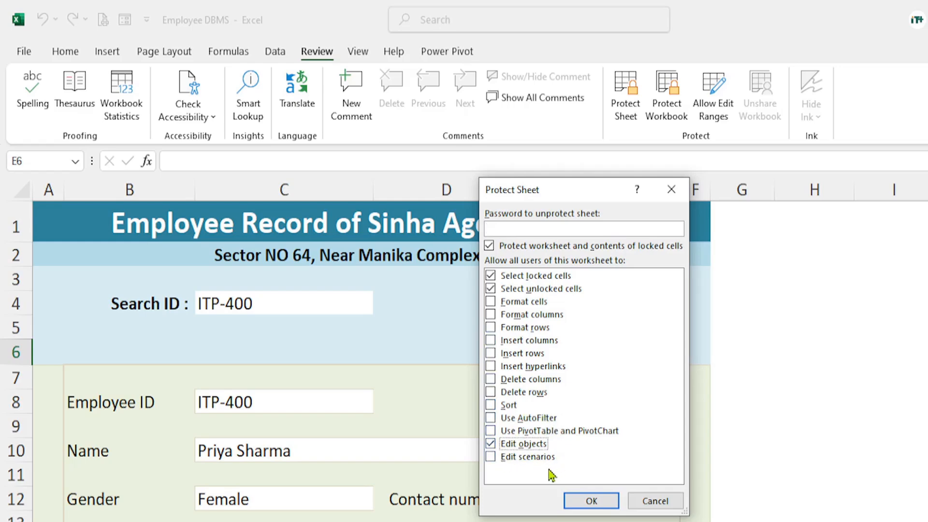
pyautogui.click(490, 392)
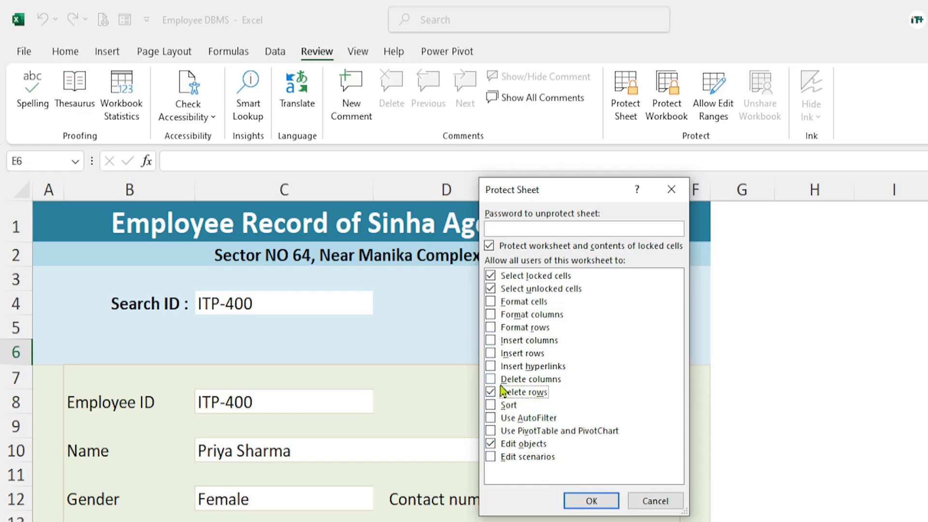
pyautogui.click(491, 366)
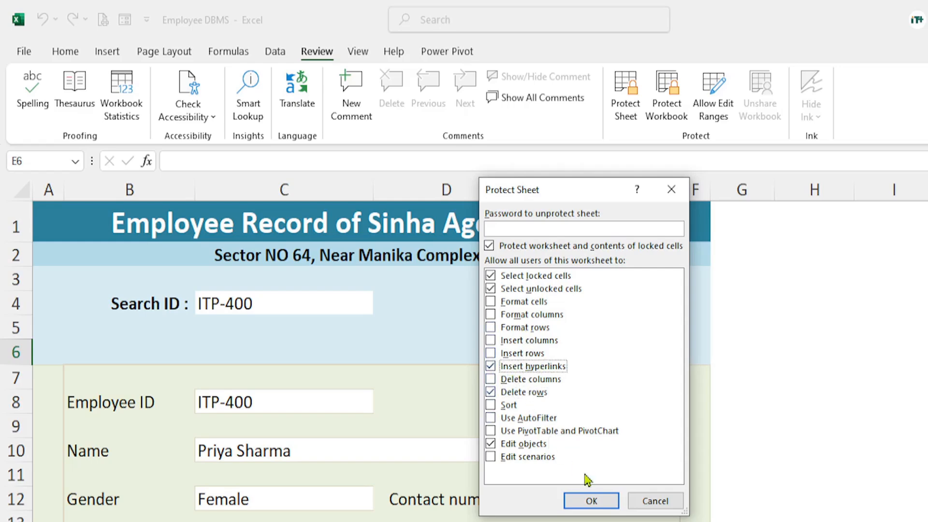
# Enter a password to unprotect the sheet, re-enter it for confirmation and apply the sheet protection
pyautogui.click(510, 231)
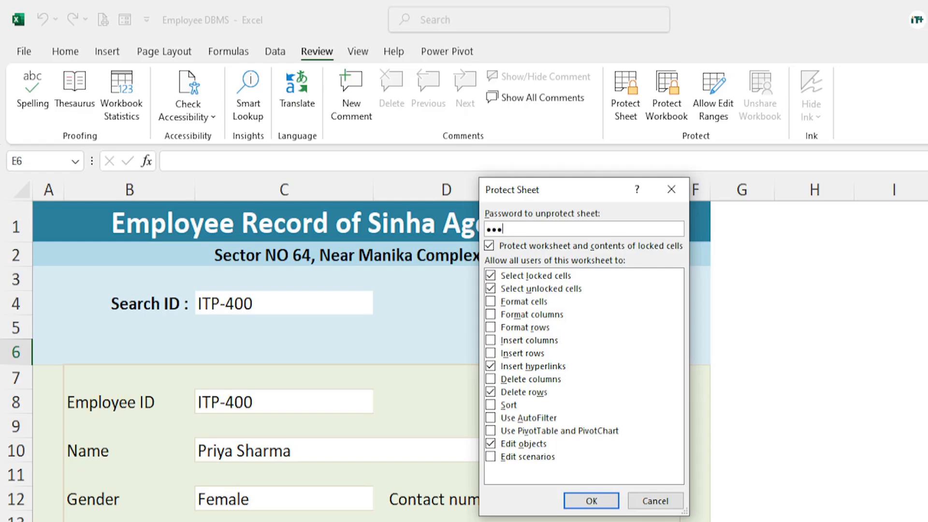
pyautogui.click(591, 507)
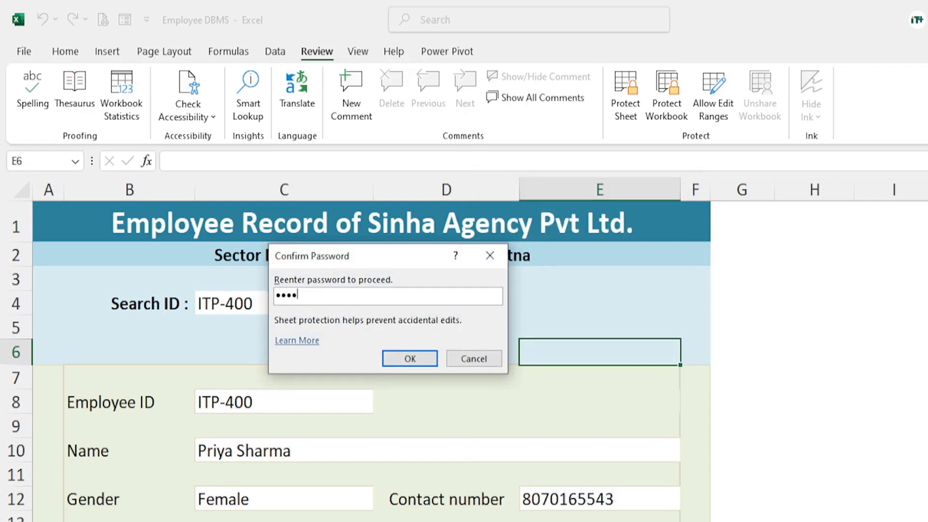
pyautogui.click(416, 358)
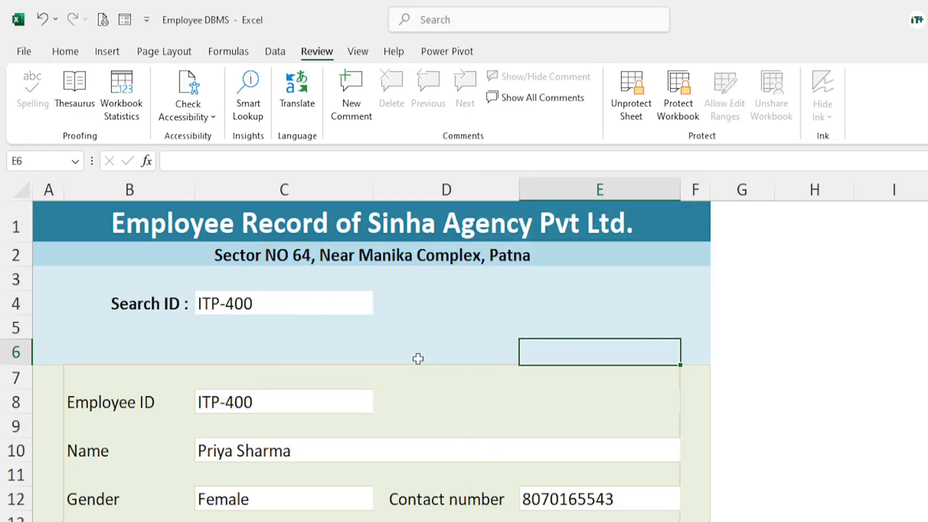
# Test the sheet protection by trying to enter the letter a in the empty cell D5
pyautogui.click(763, 362)
pyautogui.click(476, 344)
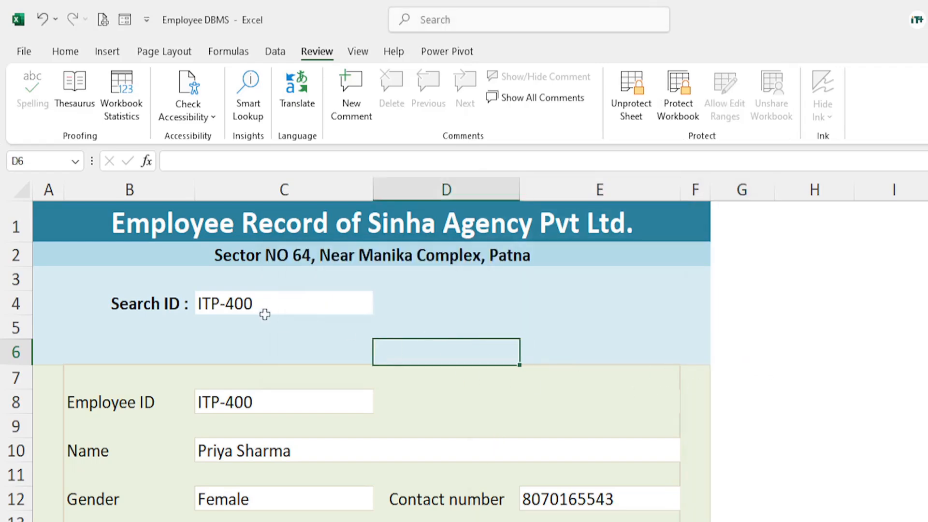
pyautogui.click(290, 333)
pyautogui.moveTo(297, 338); pyautogui.dragTo(384, 352)
pyautogui.click(544, 349)
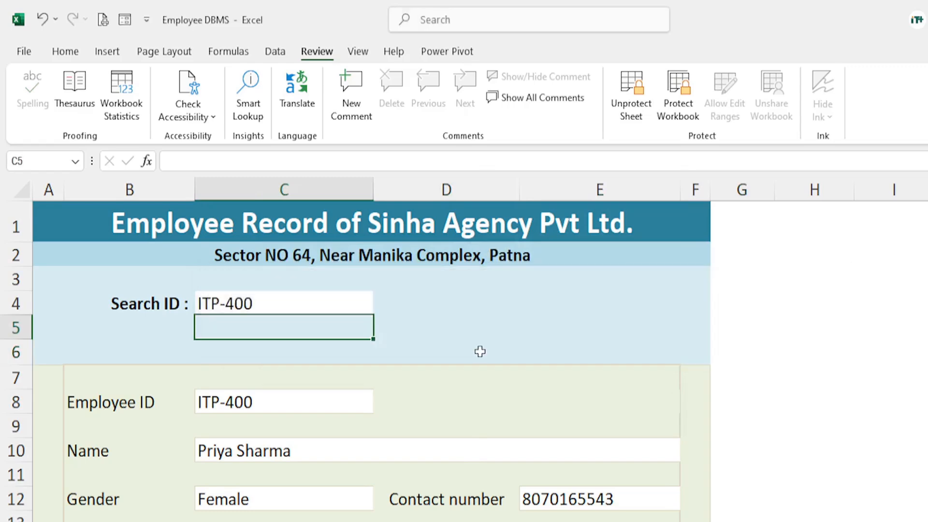
pyautogui.click(442, 331)
pyautogui.press('a')
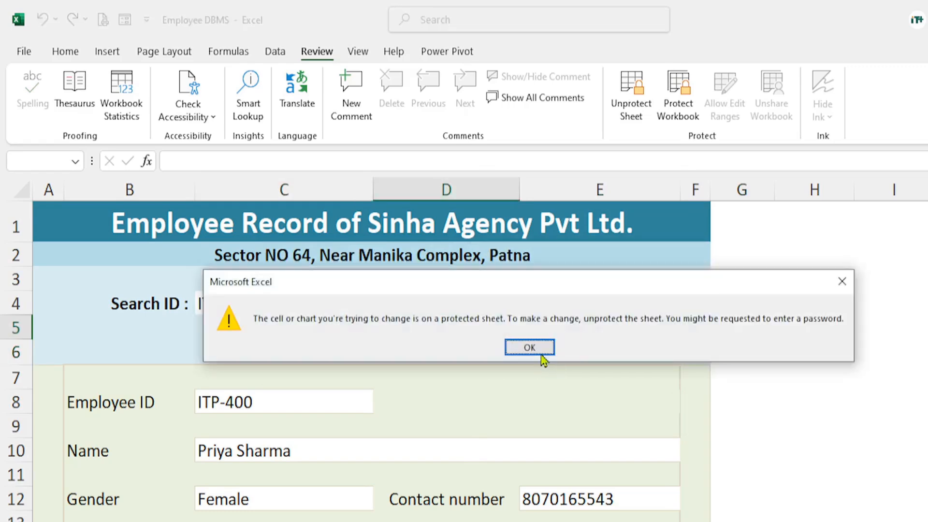
pyautogui.click(530, 348)
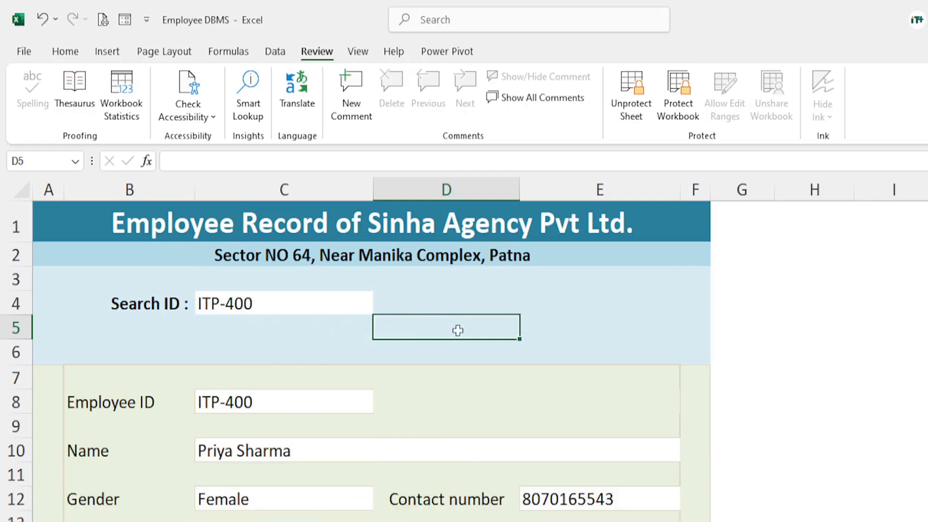
# Try to edit the Search ID in C4 on the protected sheet and look over the form down to Family Details
pyautogui.click(240, 303)
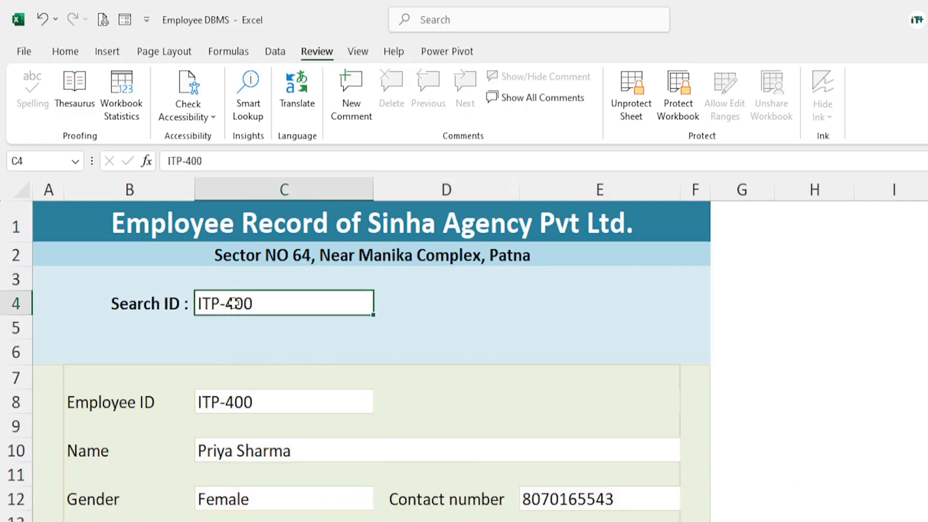
pyautogui.doubleClick(277, 310)
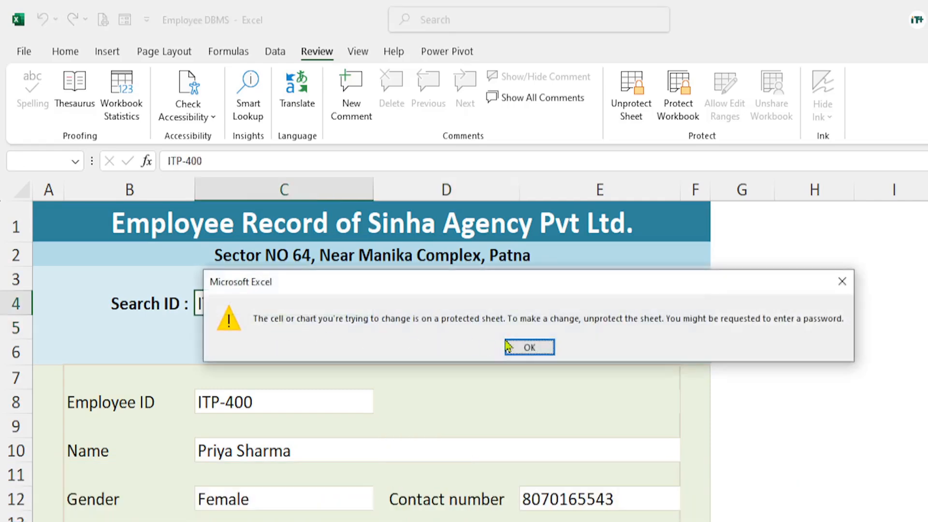
pyautogui.click(529, 349)
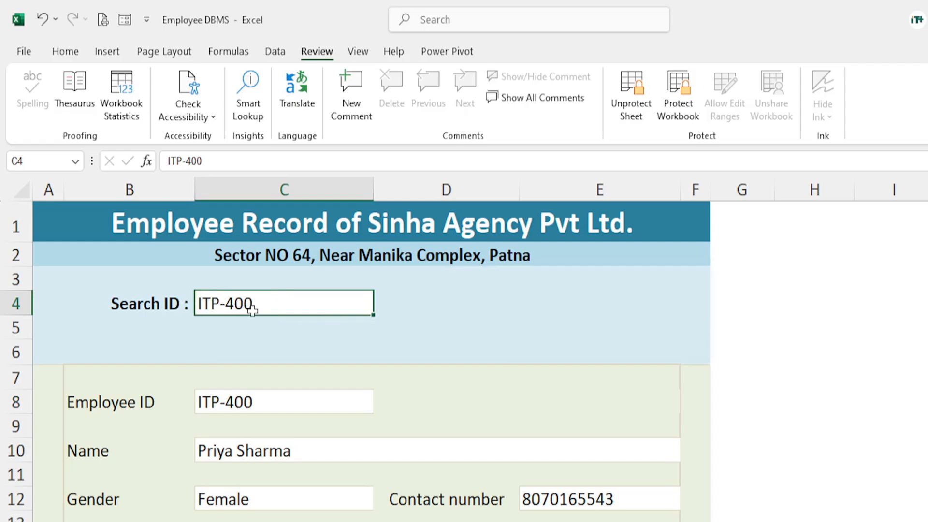
pyautogui.scroll(-3, 365, 444)
pyautogui.scroll(-3, 363, 426)
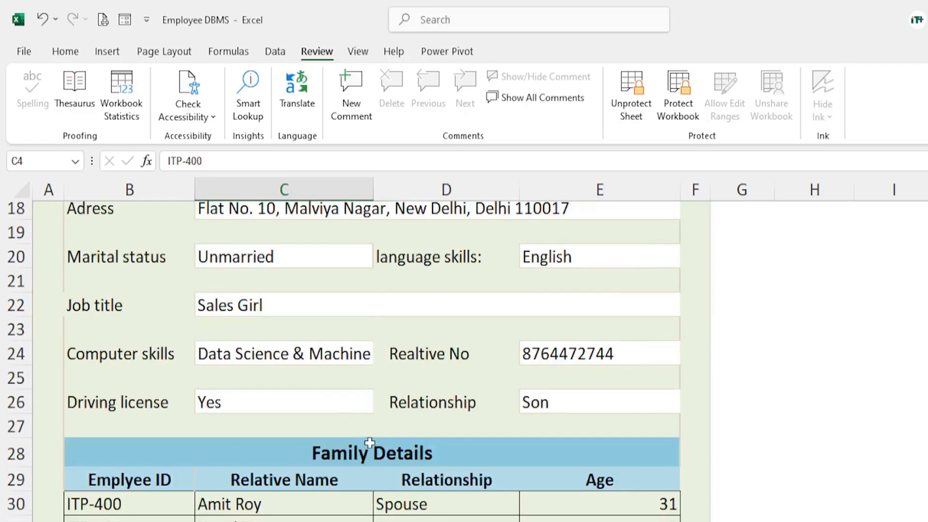
pyautogui.scroll(-2, 370, 442)
pyautogui.scroll(7, 394, 431)
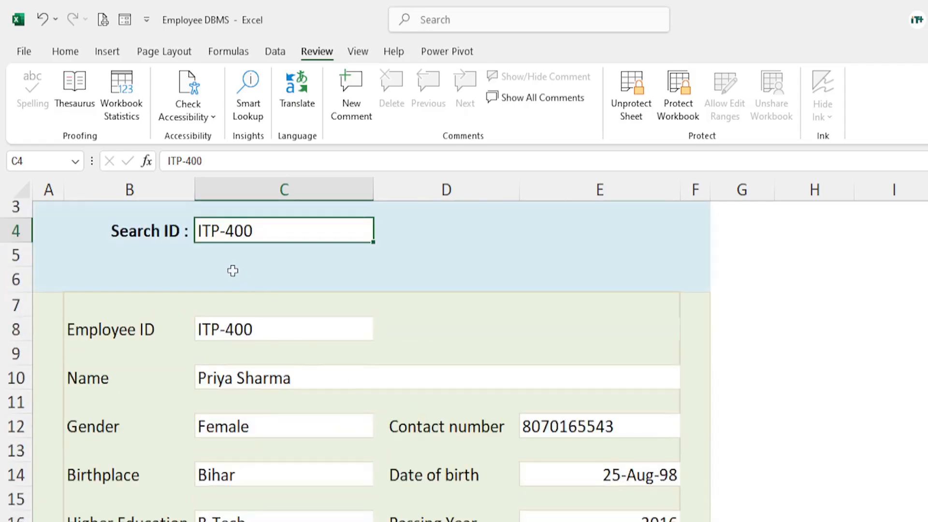
pyautogui.scroll(1, 267, 269)
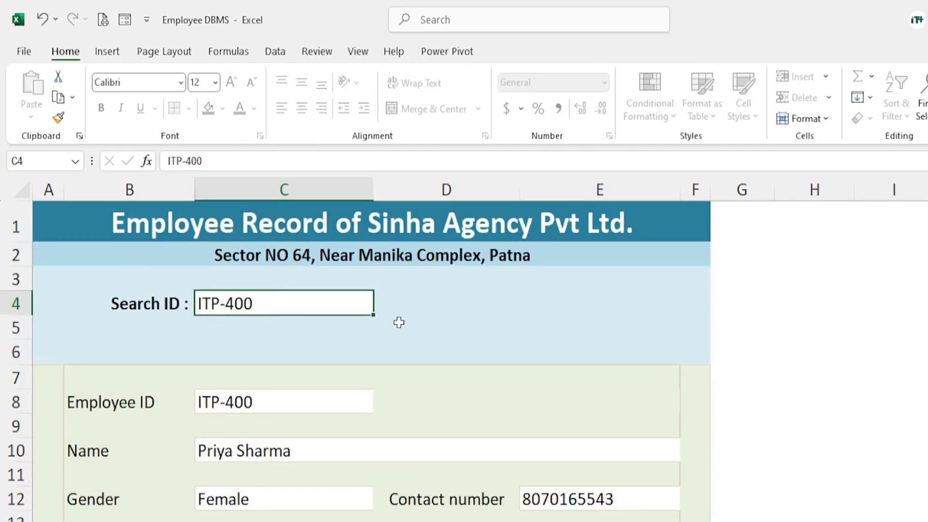
# Remove the protection from the Search sheet by entering its password
pyautogui.click(399, 323)
pyautogui.click(271, 300)
pyautogui.click(319, 53)
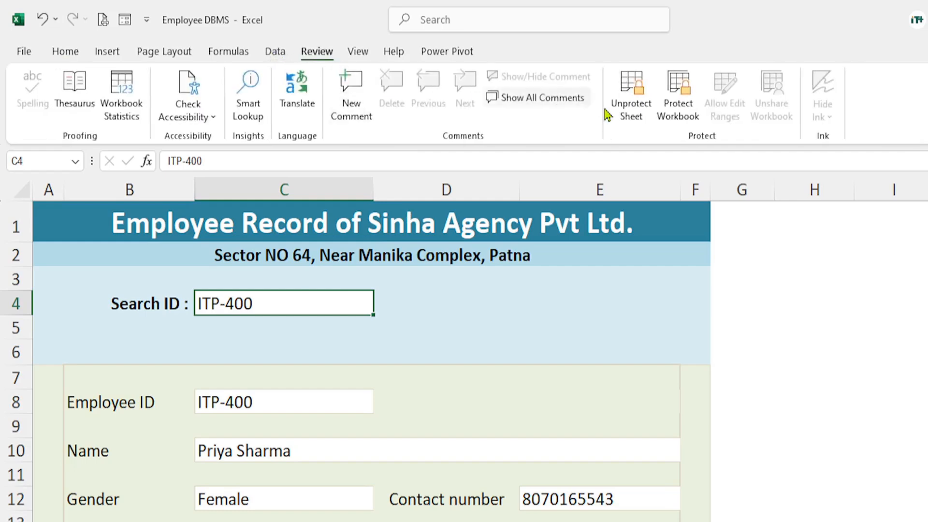
pyautogui.click(632, 99)
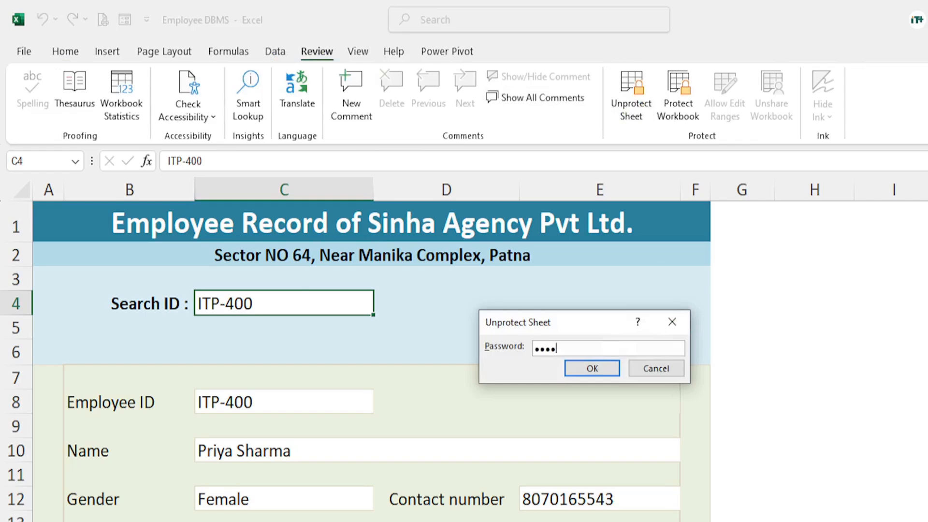
pyautogui.click(592, 369)
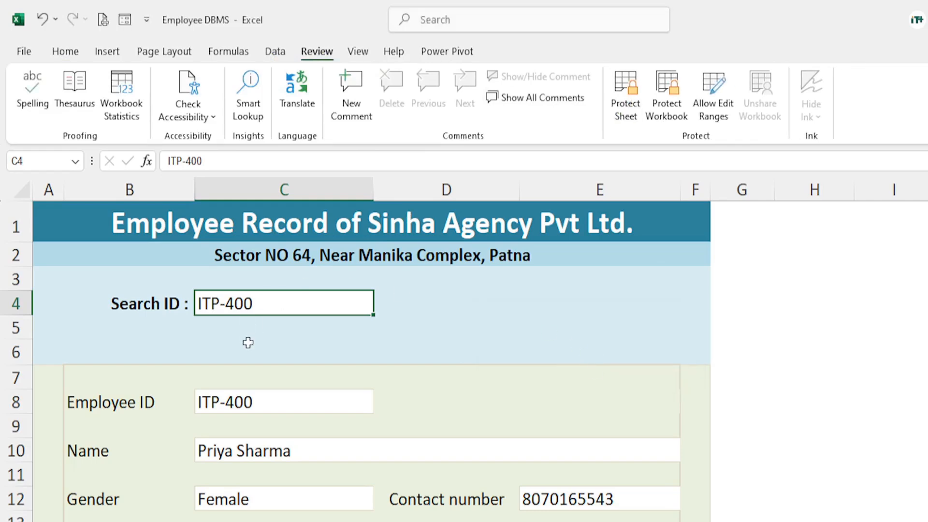
# Turn off the Locked protection setting for the Search ID cell C4 in its cell format
pyautogui.click(765, 331)
pyautogui.click(237, 305)
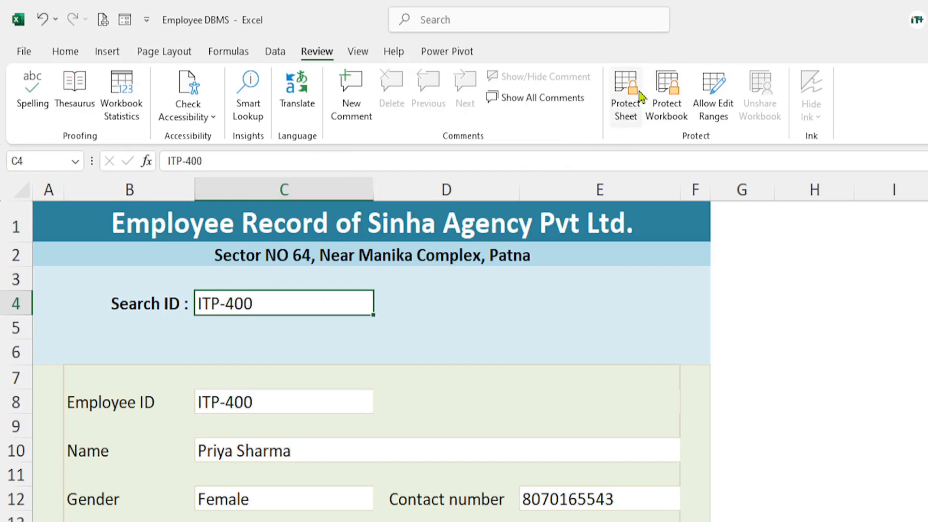
pyautogui.click(67, 53)
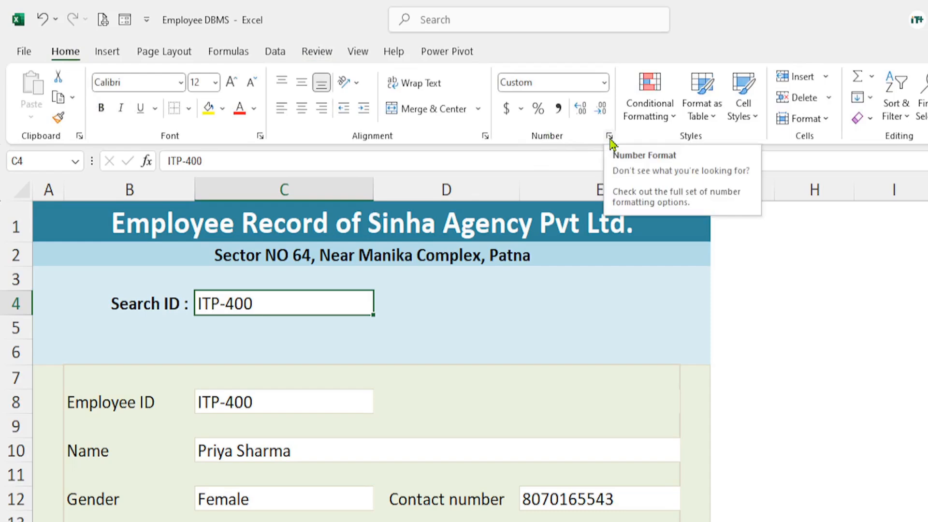
pyautogui.click(605, 83)
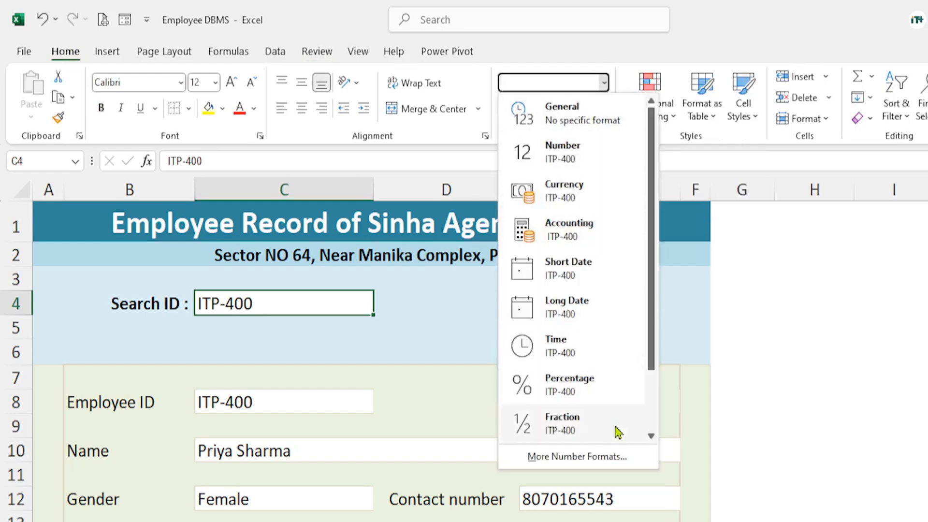
pyautogui.scroll(-2, 615, 429)
pyautogui.click(600, 463)
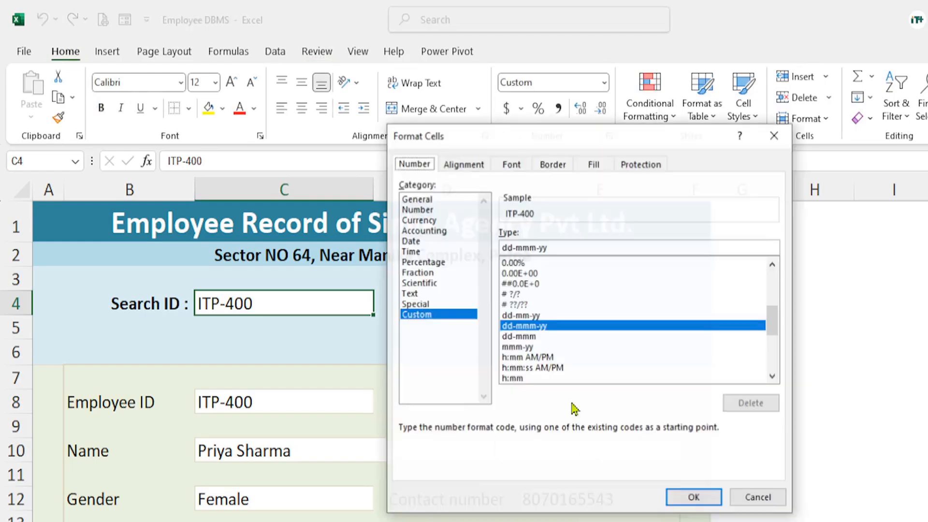
pyautogui.moveTo(532, 145); pyautogui.dragTo(453, 131)
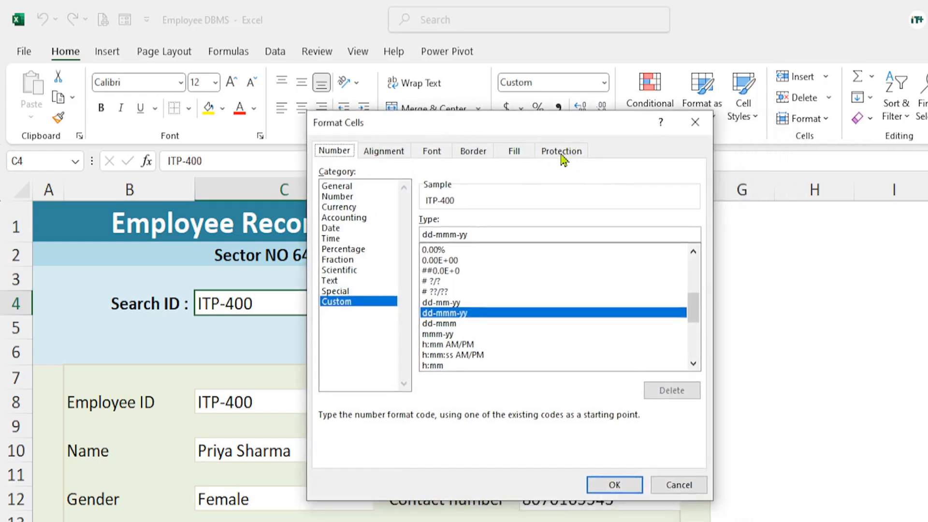
pyautogui.hotkey('ctrl', '1')
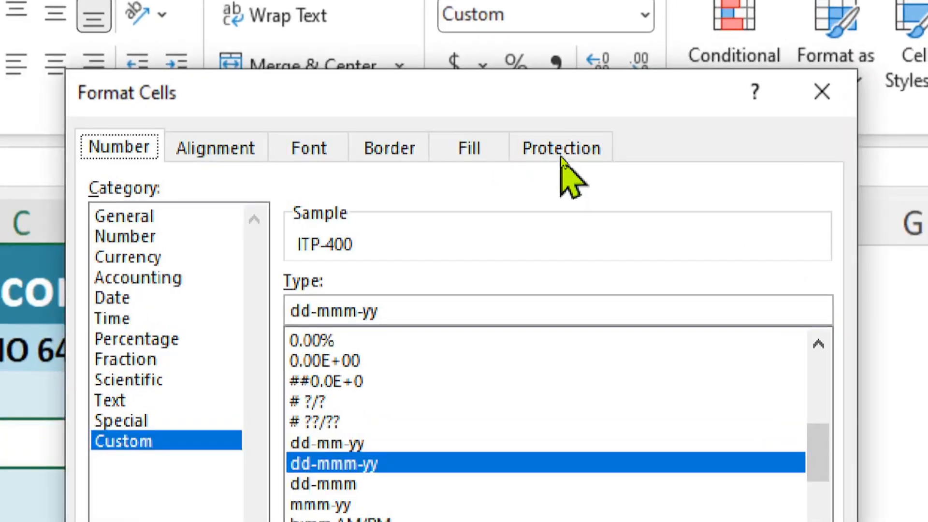
pyautogui.click(560, 148)
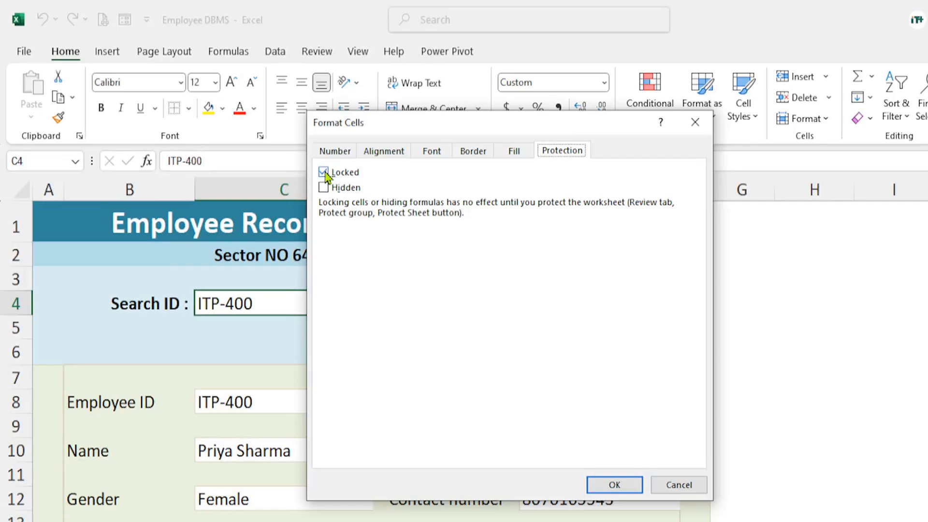
pyautogui.click(324, 173)
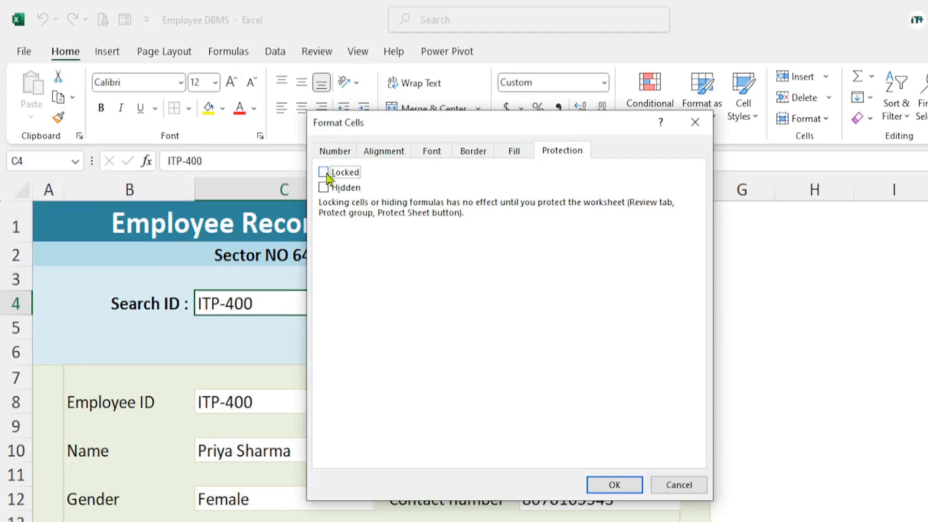
pyautogui.click(614, 486)
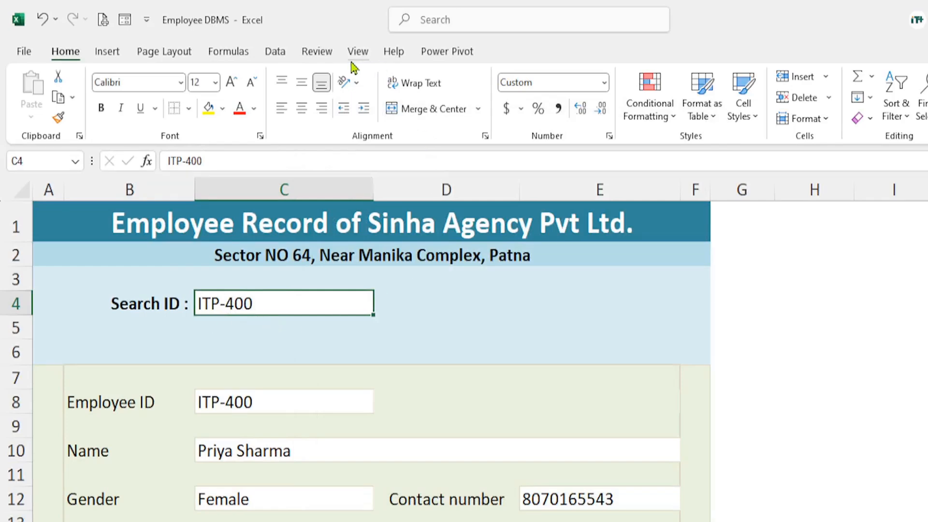
# Protect the Search sheet again with the current permissions, entering the sheet password and re-entering it to confirm
pyautogui.click(329, 53)
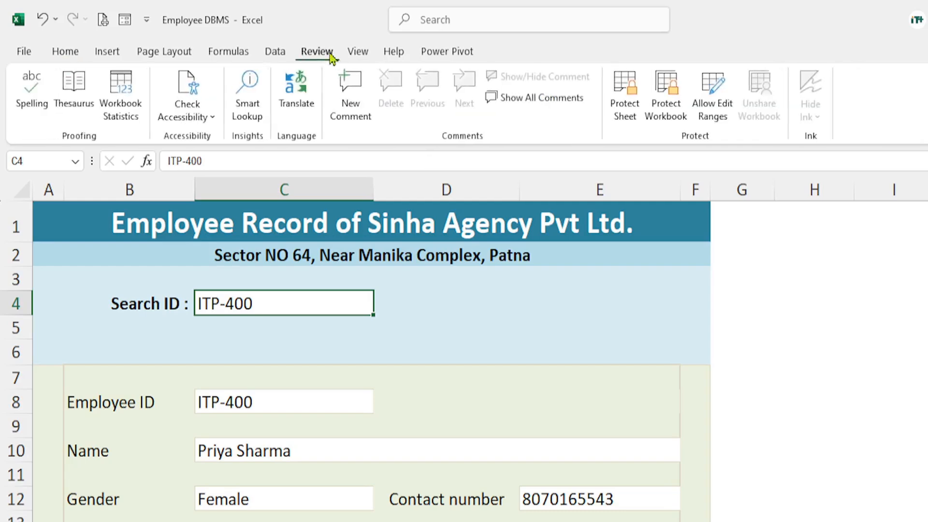
pyautogui.click(627, 94)
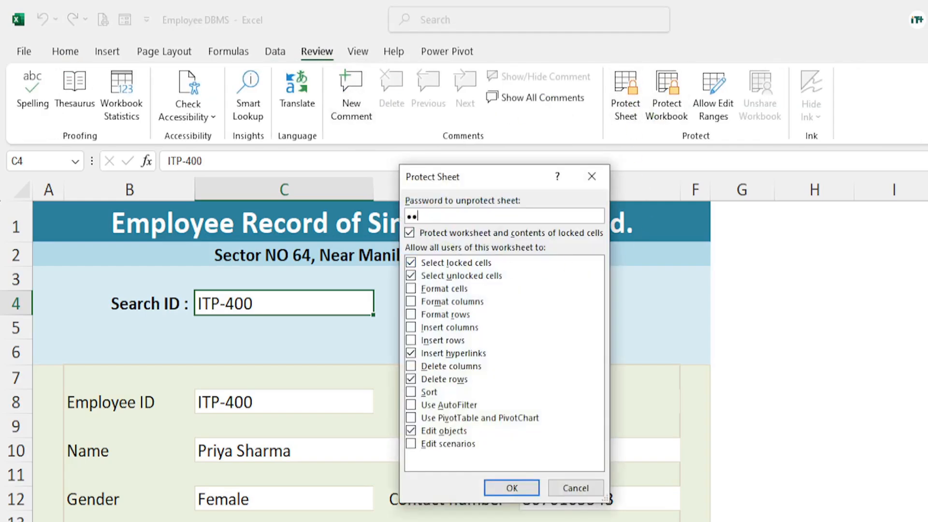
pyautogui.click(511, 488)
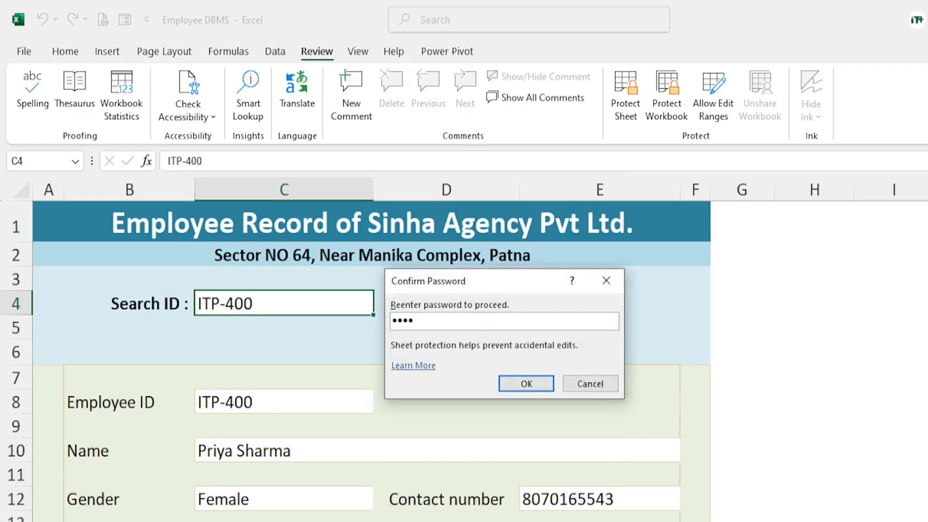
pyautogui.click(536, 390)
# Test the sheet protection by trying to clear the locked cell E7
pyautogui.click(766, 371)
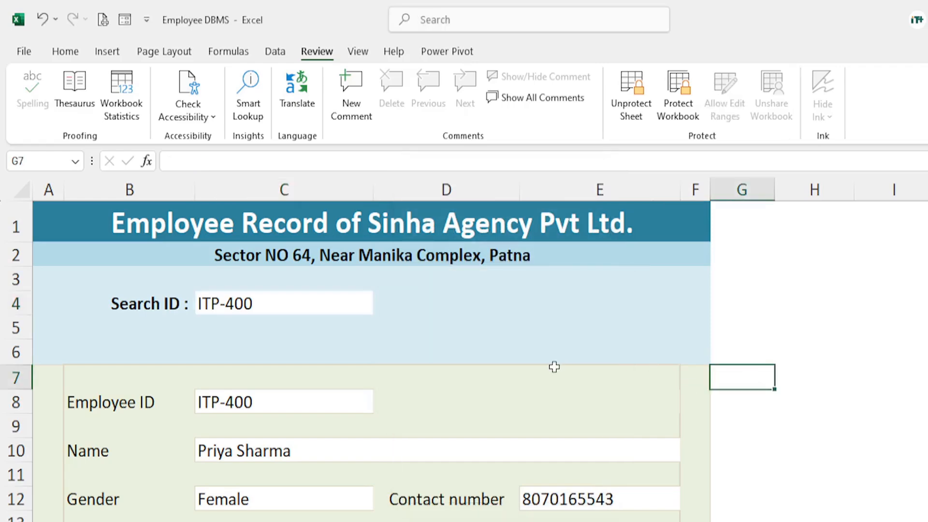
pyautogui.click(557, 371)
pyautogui.press('Delete')
pyautogui.click(518, 347)
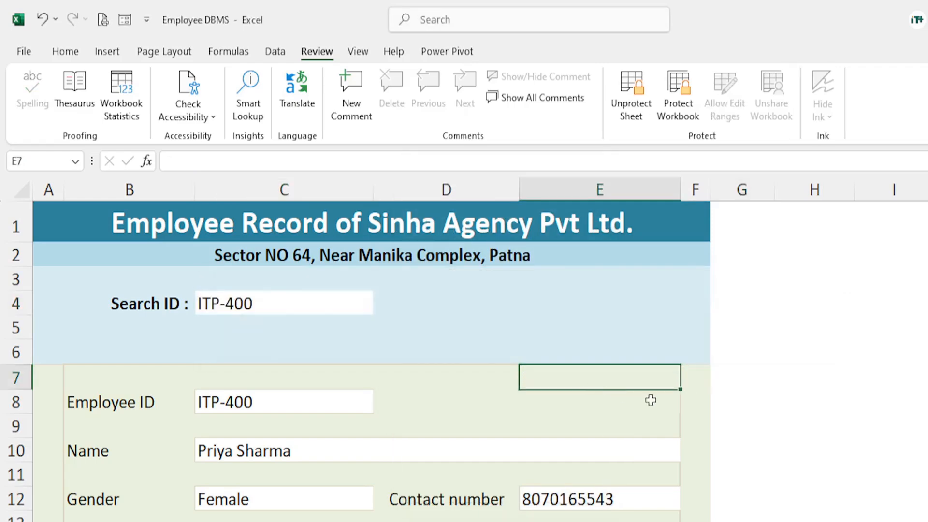
pyautogui.click(756, 417)
# Replace the Search ID in the unlocked cell C4 with another employee's ID to look up that record
pyautogui.click(229, 305)
pyautogui.press('F2')
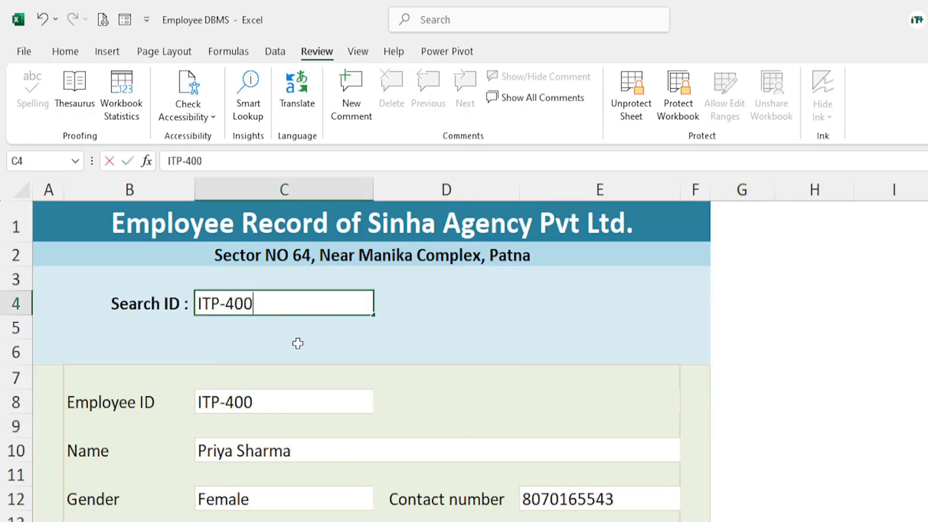
pyautogui.press('BackSpace')
pyautogui.press('BackSpace')
pyautogui.press('BackSpace')
pyautogui.press('BackSpace')
pyautogui.press('BackSpace')
pyautogui.press('BackSpace')
pyautogui.press('BackSpace')
pyautogui.write('fg')
pyautogui.press('BackSpace')
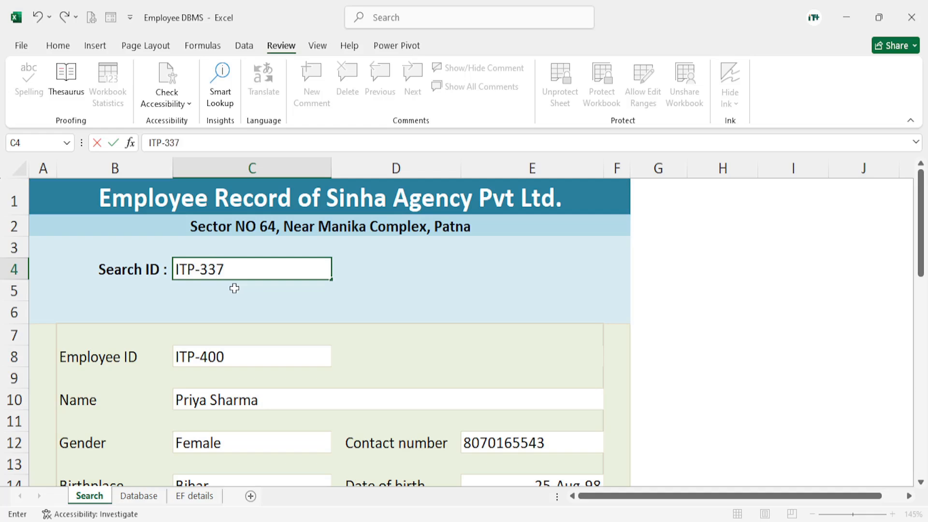
pyautogui.press('Return')
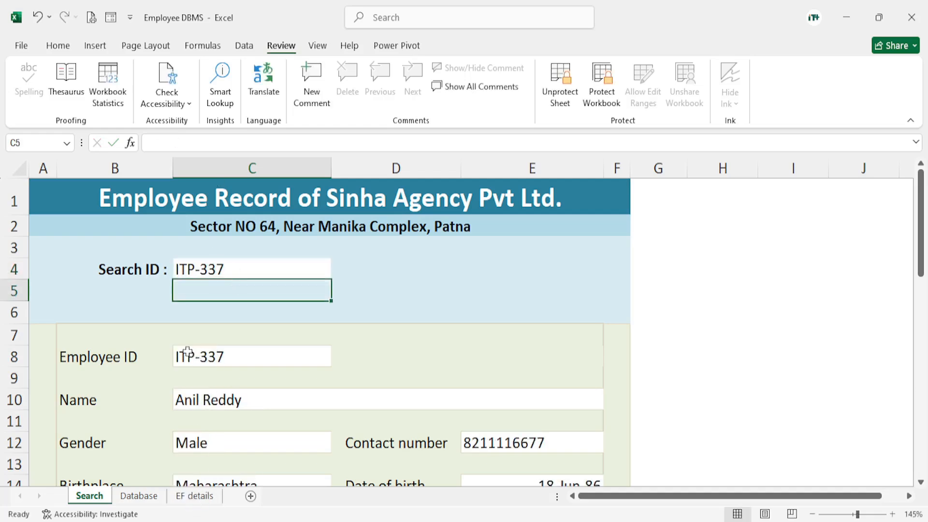
# Test the sheet protection by trying to delete the company title and address in rows 1 and 2
pyautogui.moveTo(160, 220); pyautogui.dragTo(280, 222)
pyautogui.press('Delete')
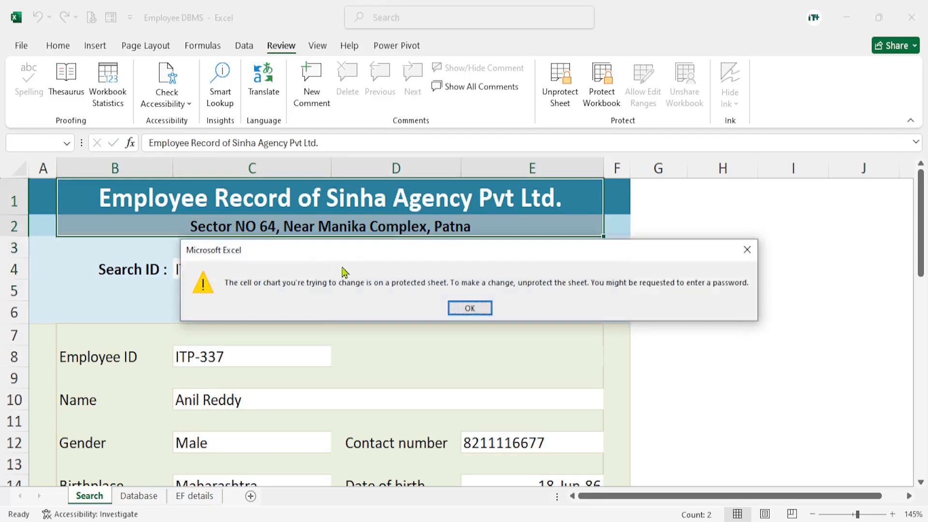
pyautogui.click(469, 309)
# Change the last digit of the Search ID in C4 to 5 and look over the record down to Family Details
pyautogui.click(223, 272)
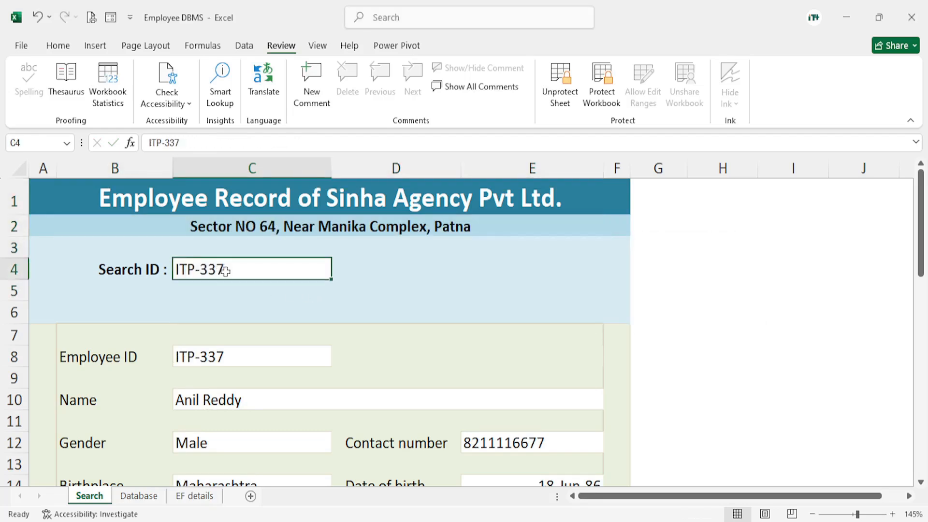
pyautogui.scroll(-5, 269, 304)
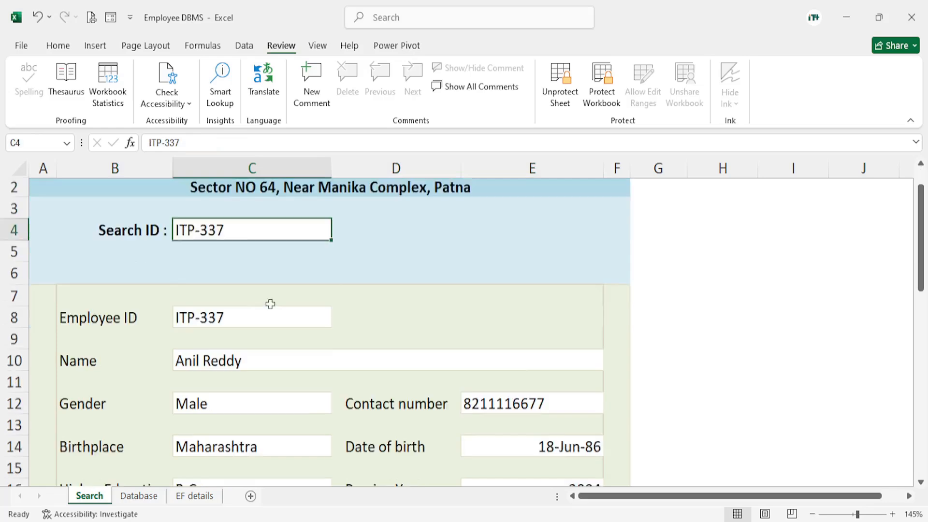
pyautogui.scroll(-3, 324, 407)
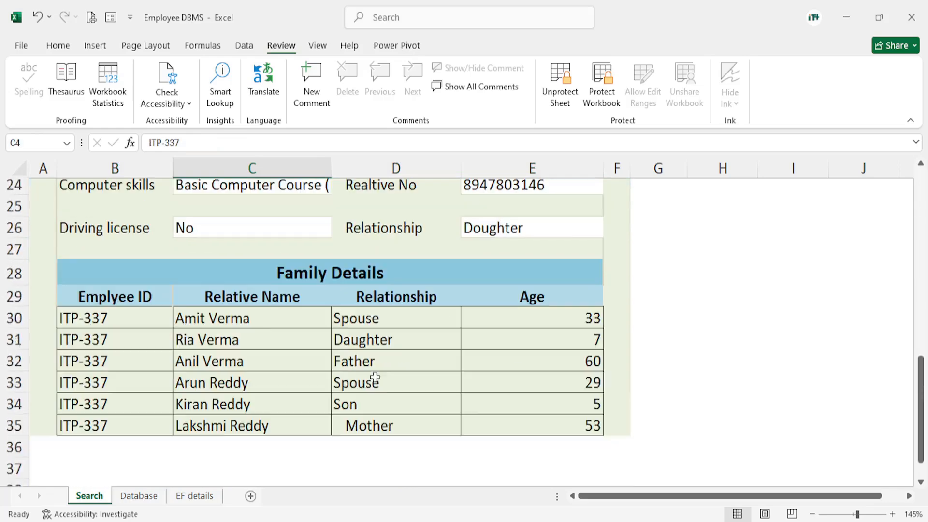
pyautogui.scroll(8, 263, 327)
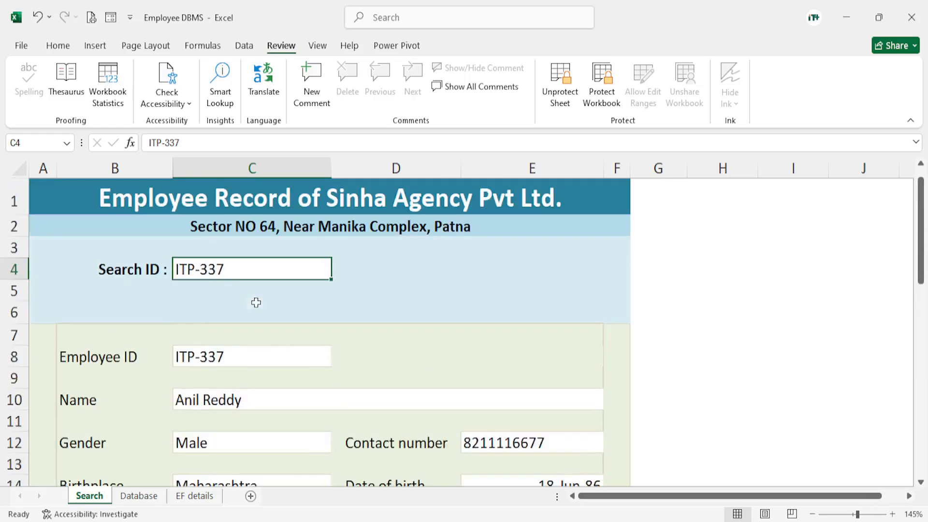
pyautogui.scroll(-9, 222, 272)
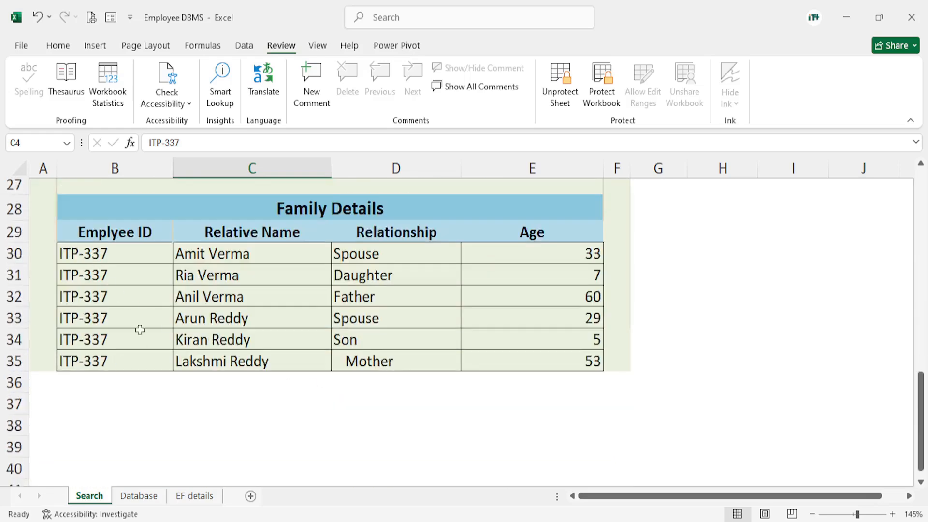
pyautogui.scroll(9, 261, 323)
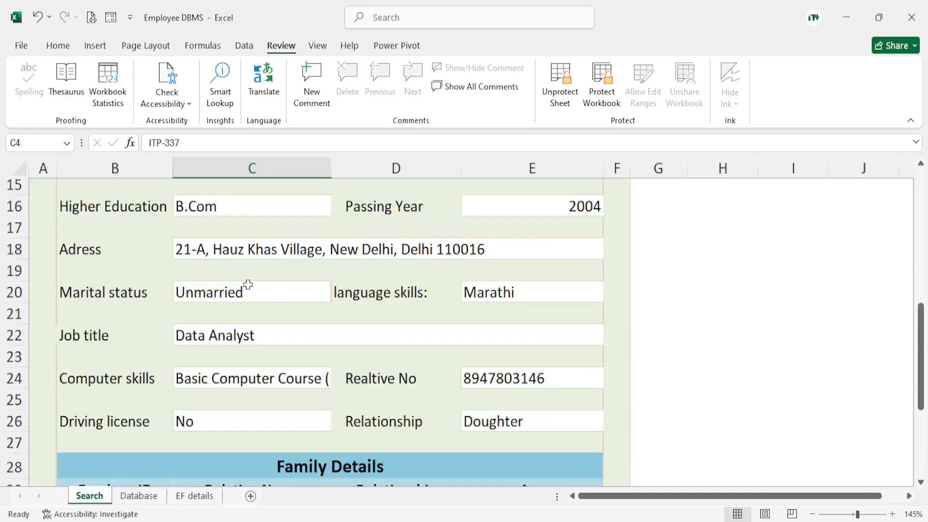
pyautogui.doubleClick(235, 267)
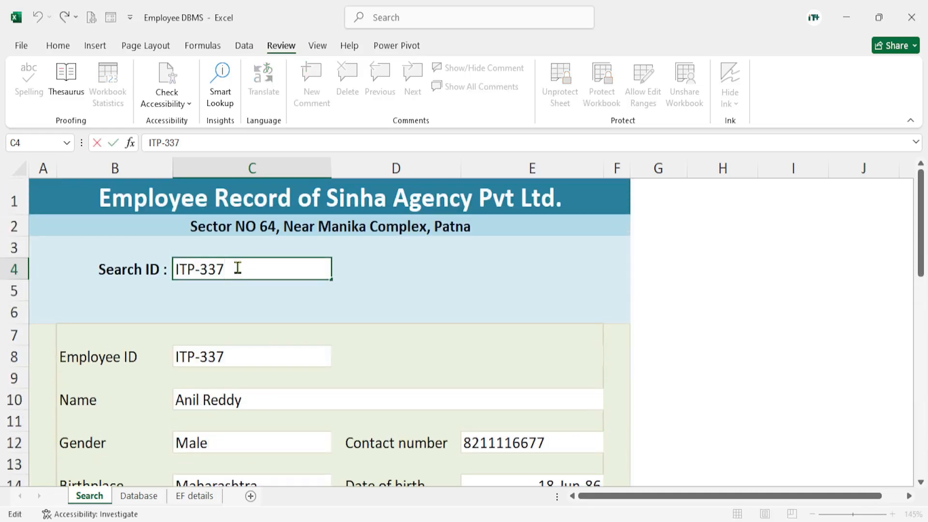
pyautogui.press('BackSpace')
pyautogui.write('5')
pyautogui.press('Return')
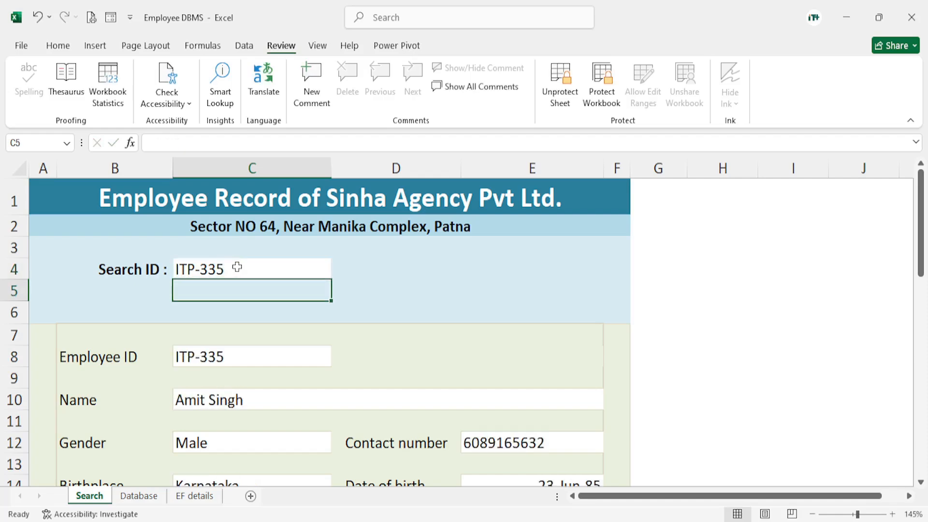
pyautogui.scroll(-8, 319, 378)
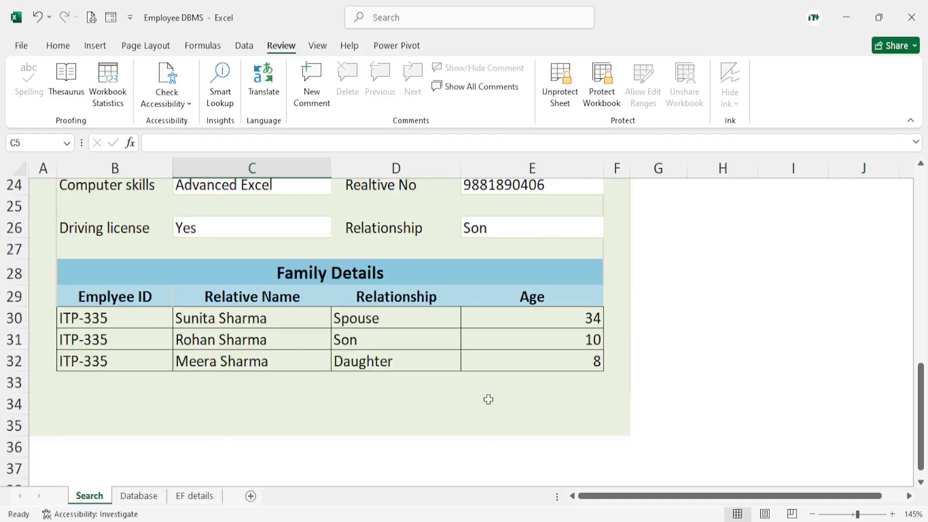
pyautogui.scroll(8, 488, 399)
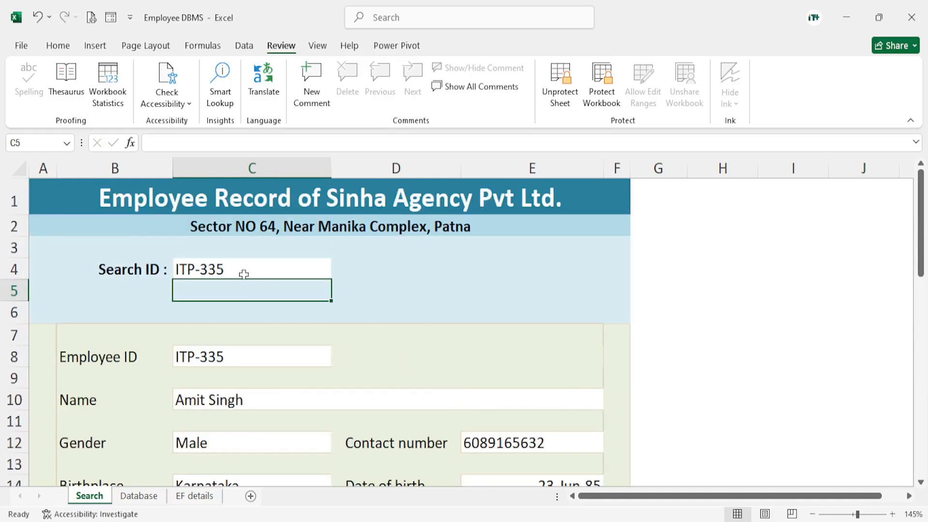
pyautogui.click(244, 274)
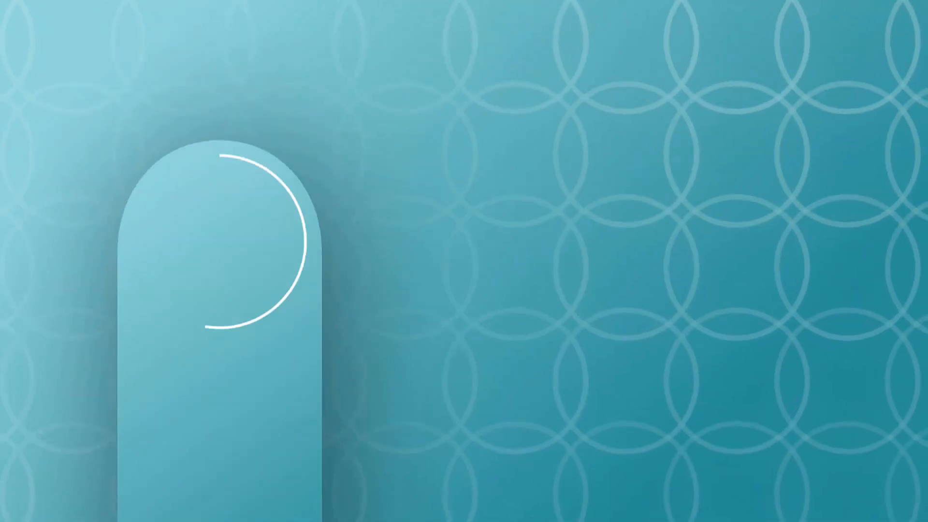